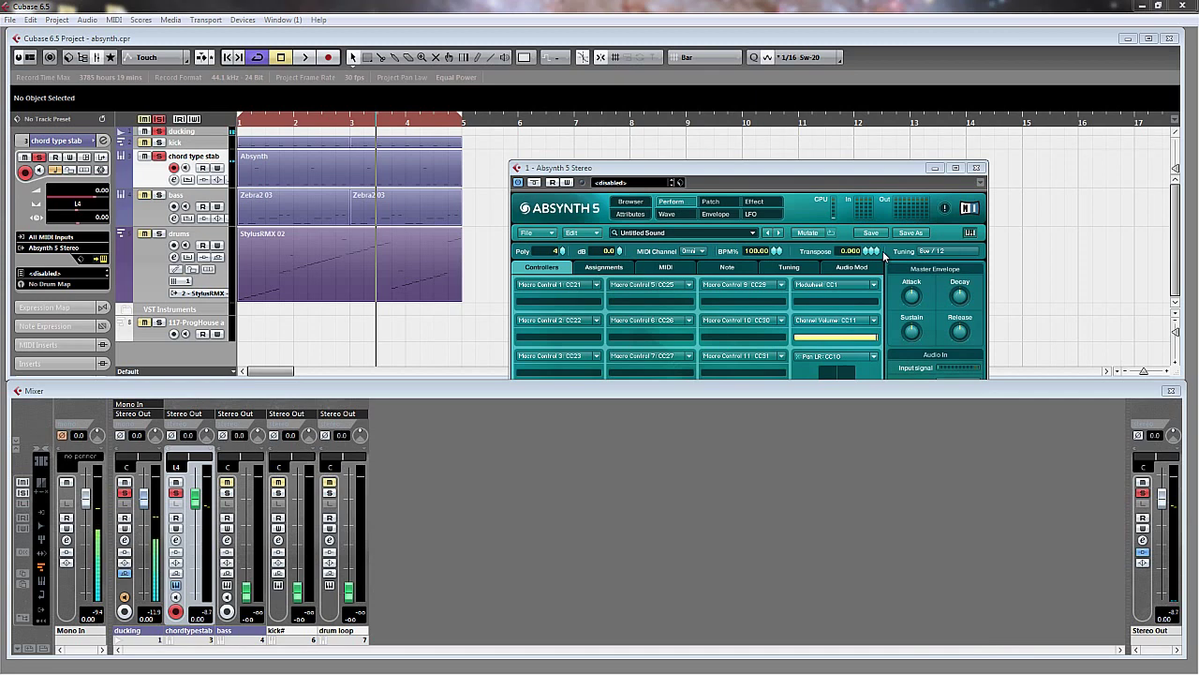
Raise the Absynth 5 window for the chord type stab track above the Cubase Mixer
{"action": "left_click", "coordinate": [794, 171]}
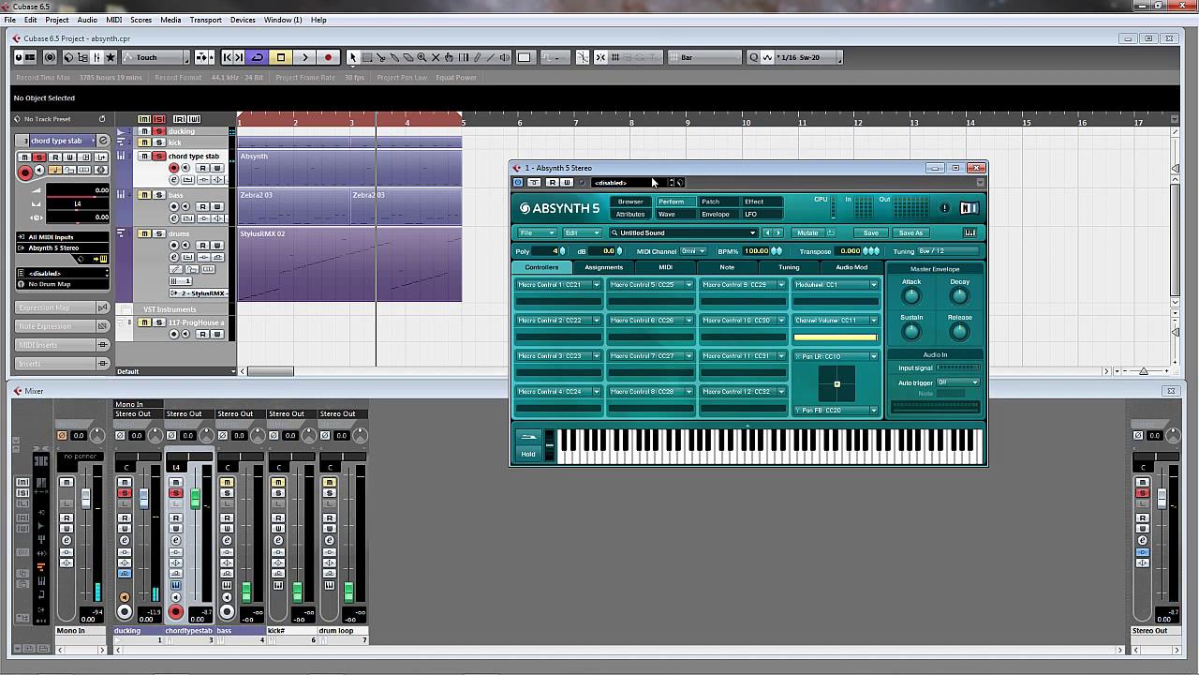
Set oscillator A to double mode with the Saw_smooth wave
{"action": "left_click", "coordinate": [711, 201]}
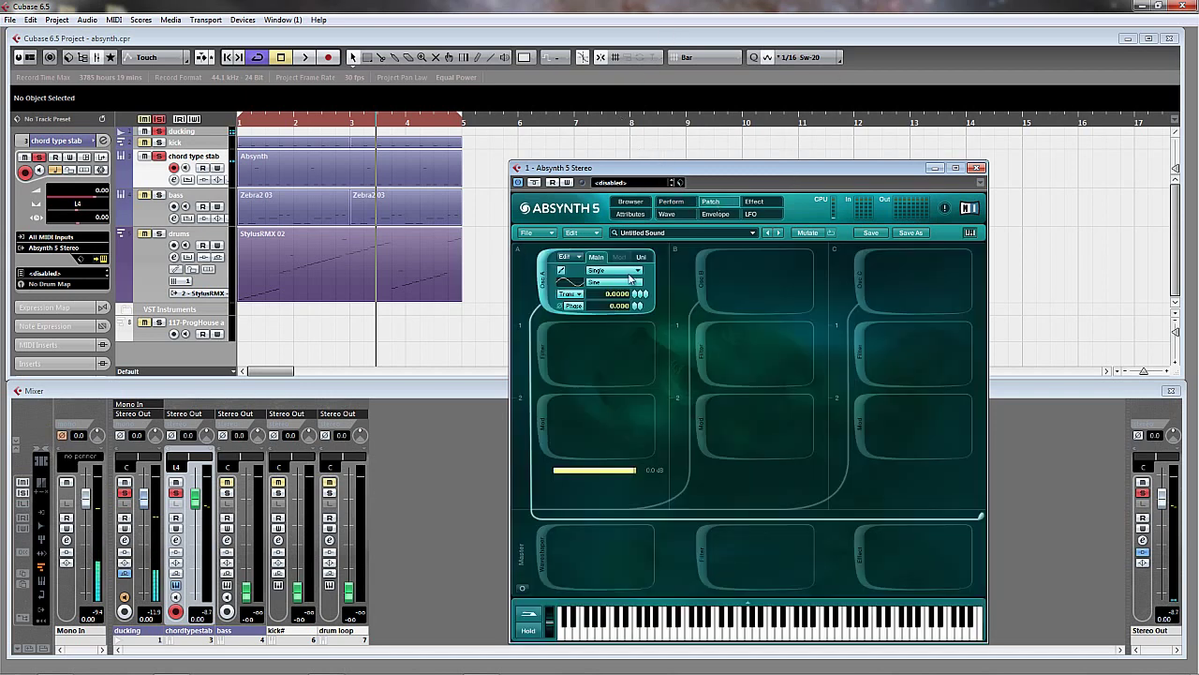
{"action": "left_click", "coordinate": [626, 271]}
{"action": "left_click", "coordinate": [608, 285]}
{"action": "left_click", "coordinate": [608, 283]}
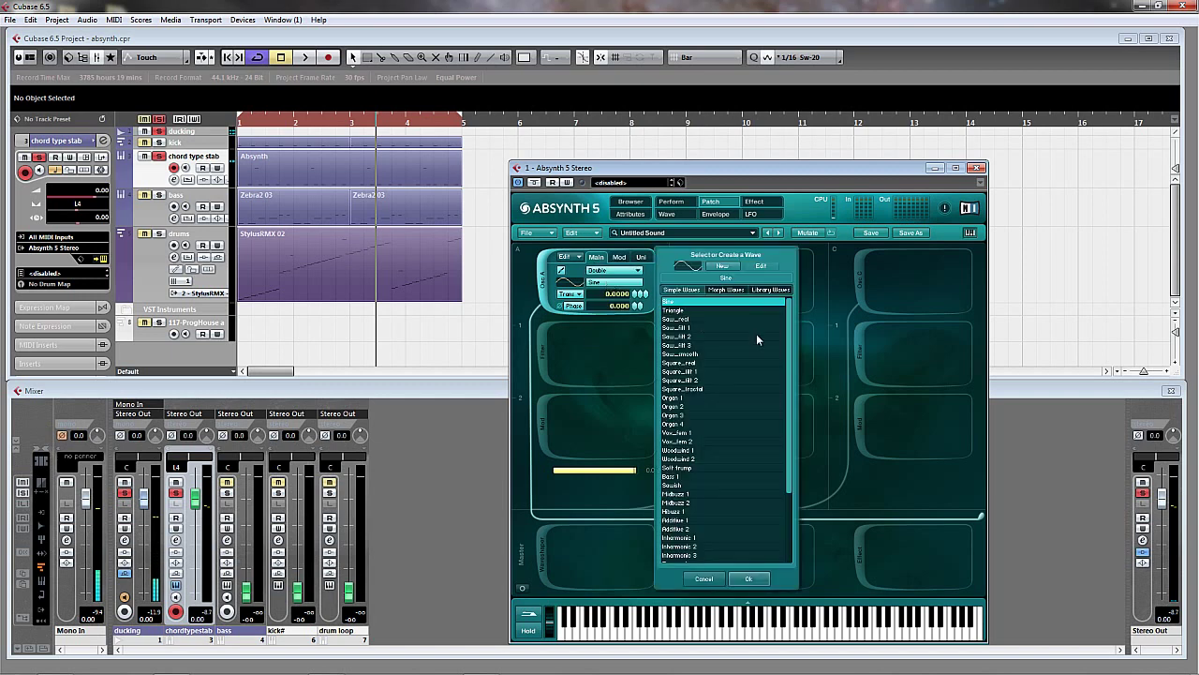
{"action": "left_click", "coordinate": [701, 355]}
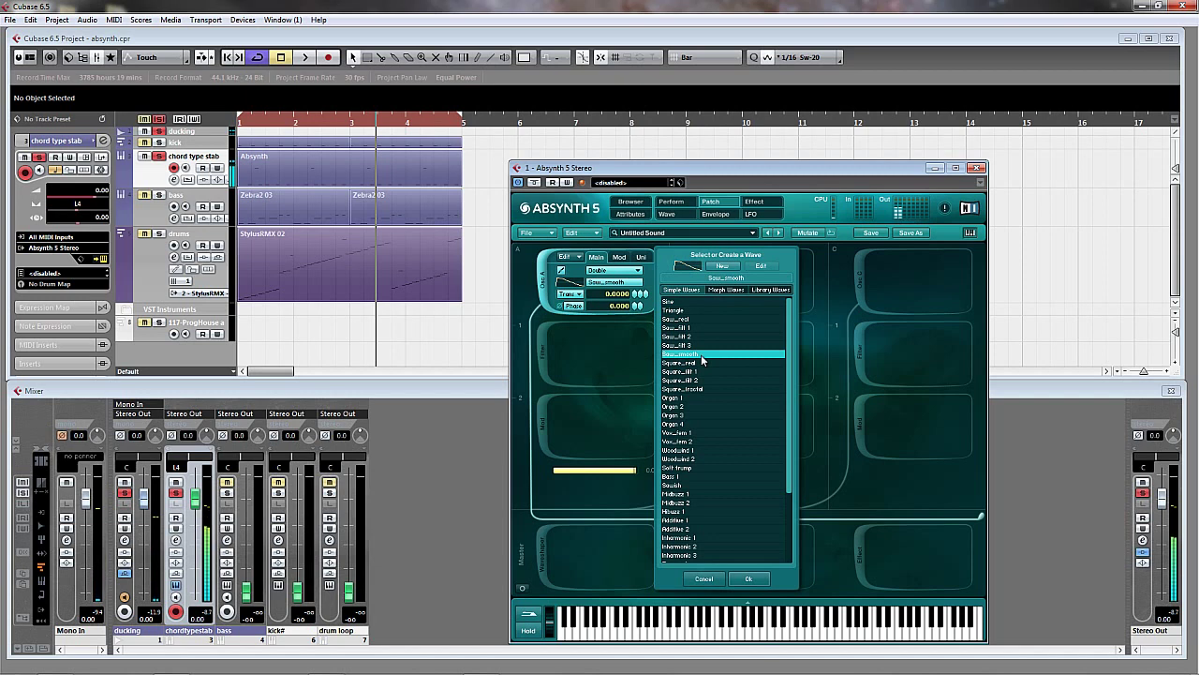
{"action": "left_click", "coordinate": [742, 574]}
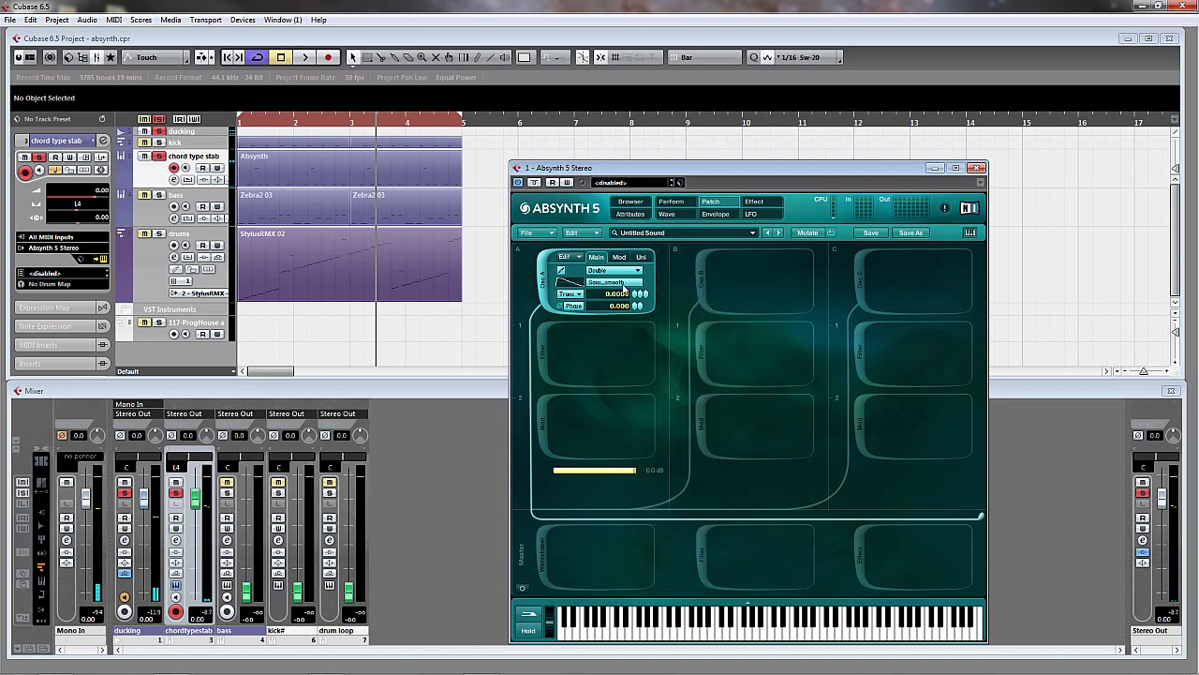
Give oscillator A four unison voices, an Organ 1 modulation wave, and add an LPF 4 Pole filter
{"action": "left_click", "coordinate": [640, 258]}
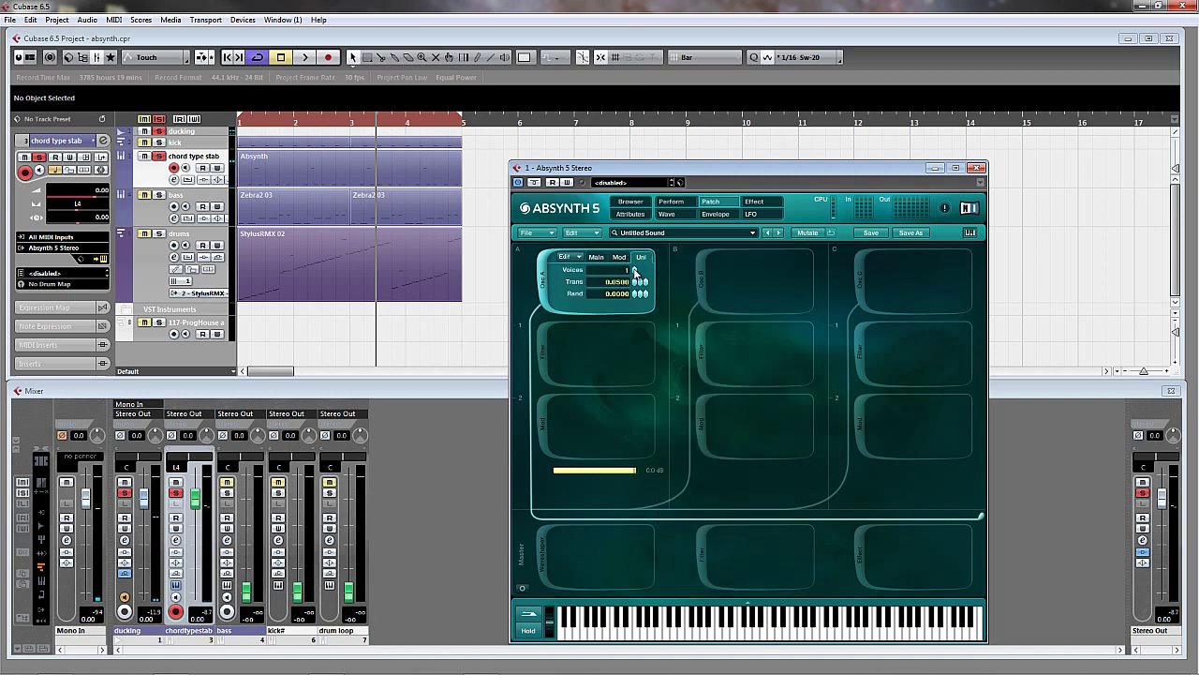
{"action": "scroll", "coordinate": [636, 270], "scroll_direction": "up", "scroll_amount": 3}
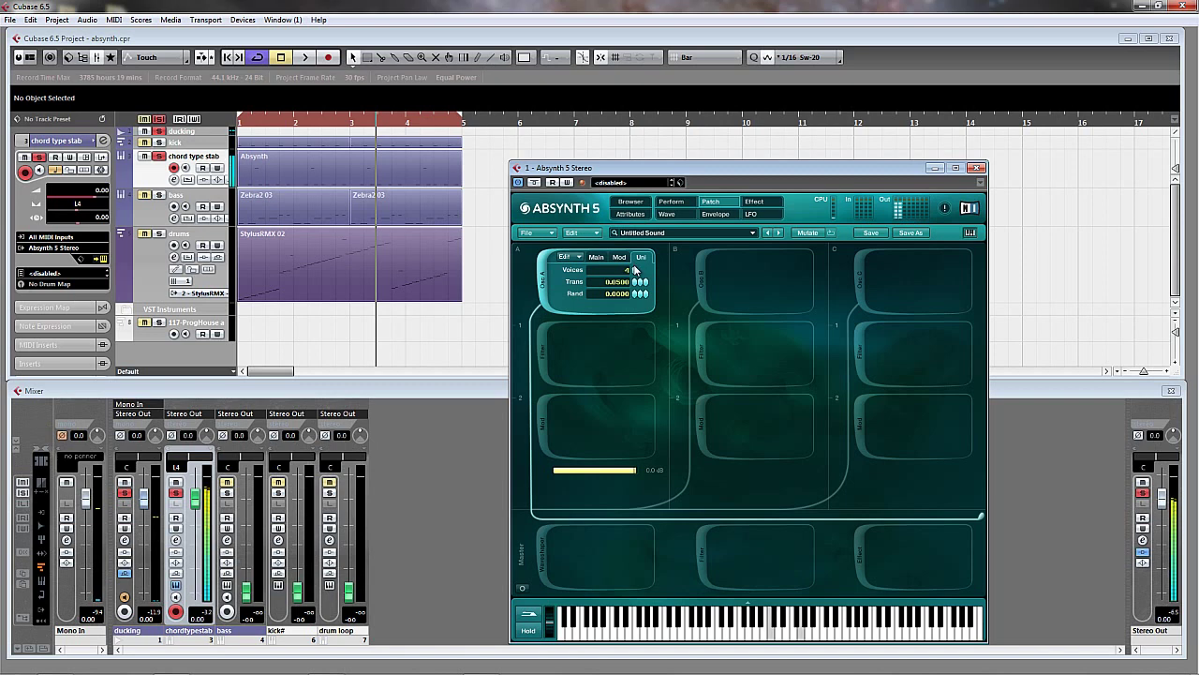
{"action": "left_click", "coordinate": [618, 256]}
{"action": "left_click", "coordinate": [610, 283]}
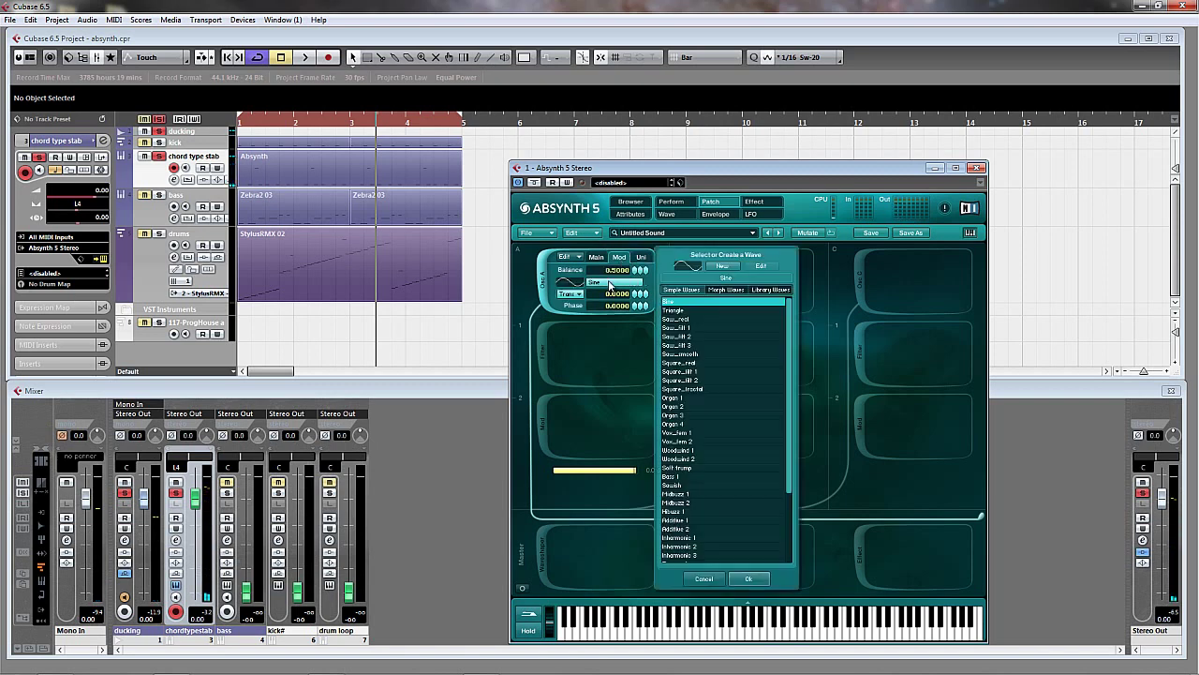
{"action": "left_click", "coordinate": [680, 399]}
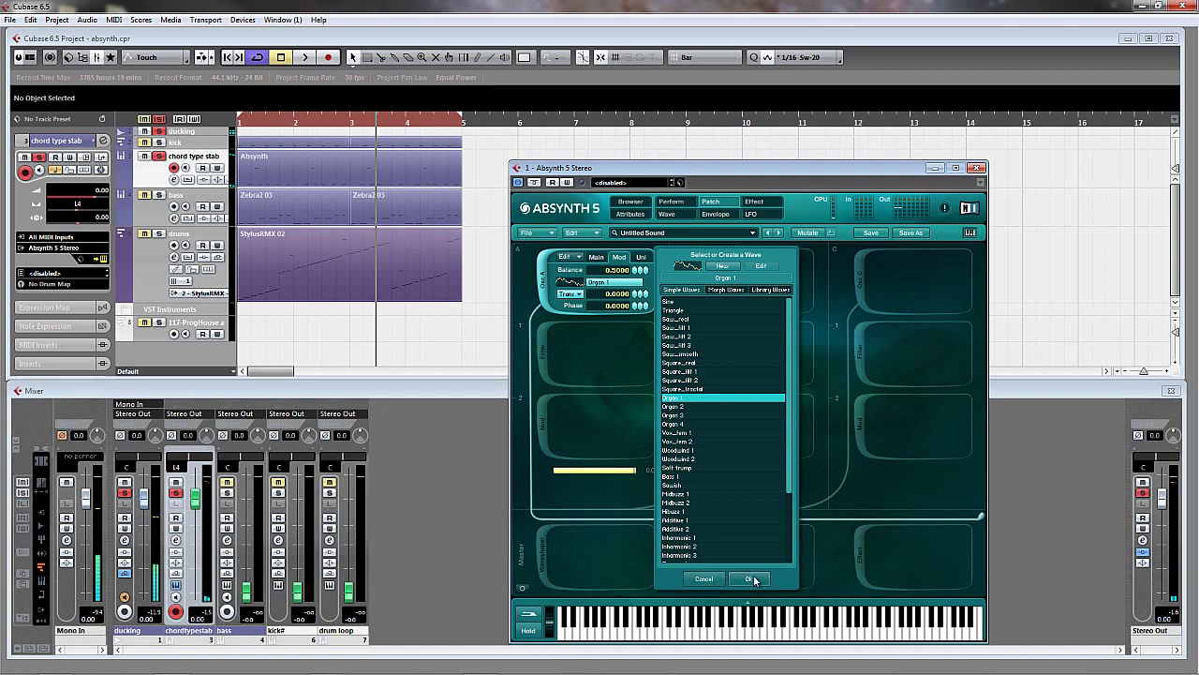
{"action": "left_click", "coordinate": [709, 578]}
{"action": "left_click", "coordinate": [541, 354]}
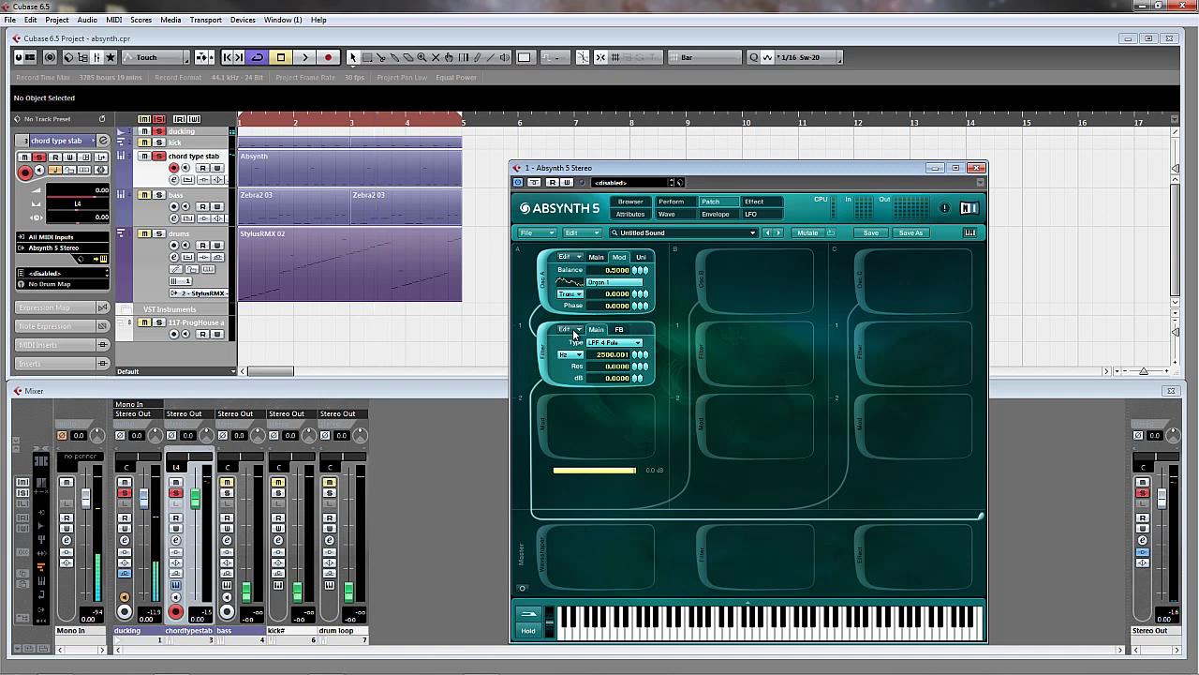
{"action": "key", "text": "space"}
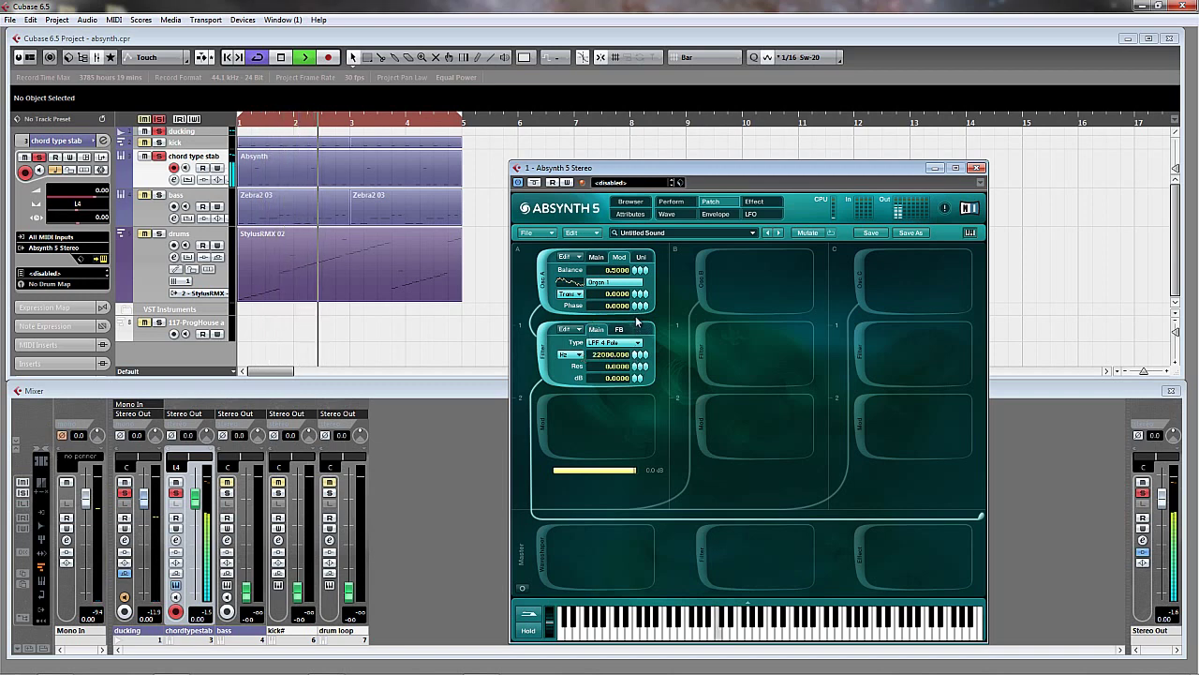
{"action": "key", "text": "space"}
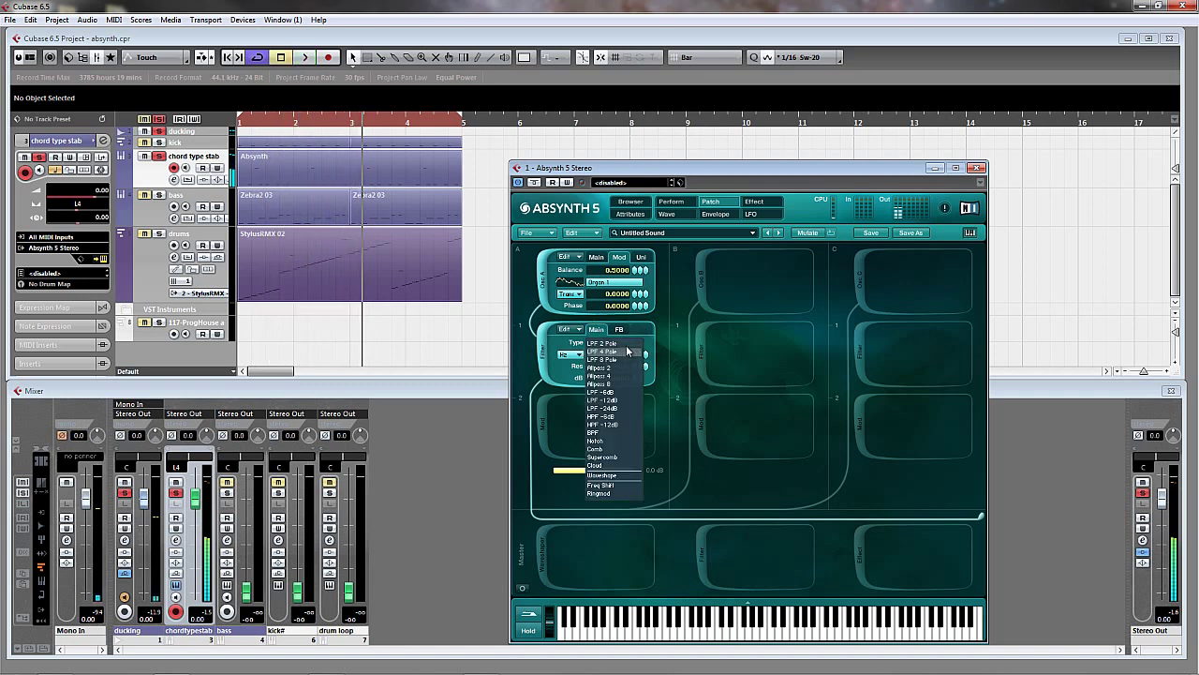
{"action": "left_click", "coordinate": [619, 342]}
{"action": "left_click", "coordinate": [665, 338]}
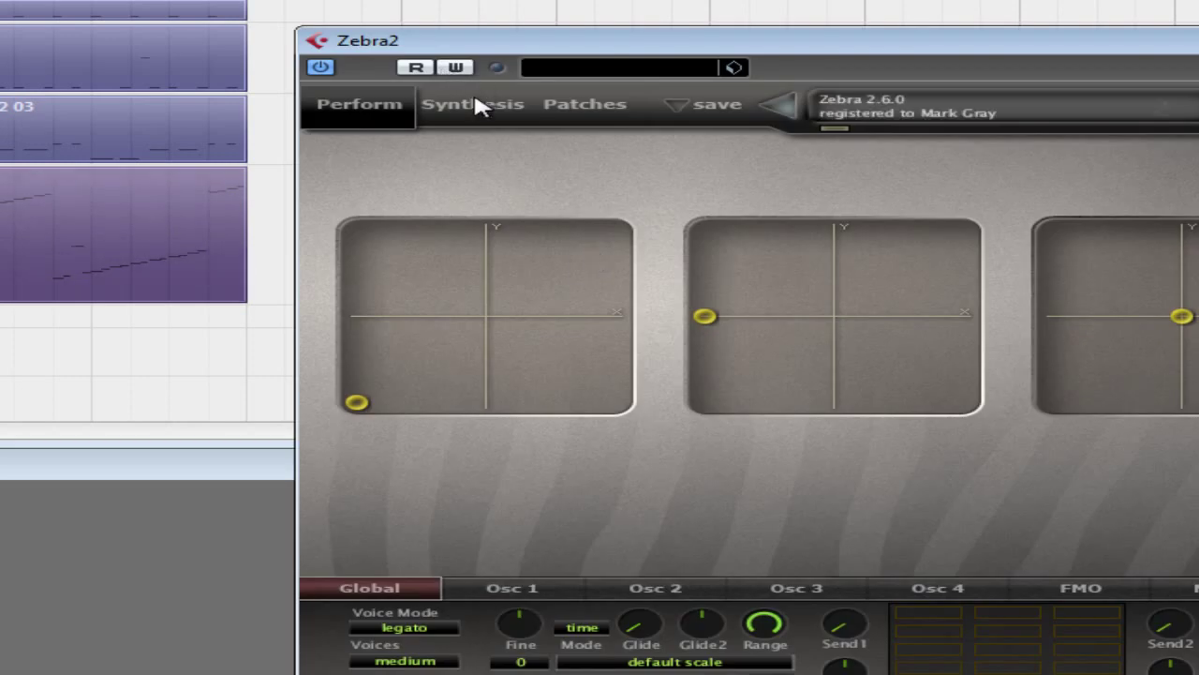
{"action": "left_click", "coordinate": [473, 104]}
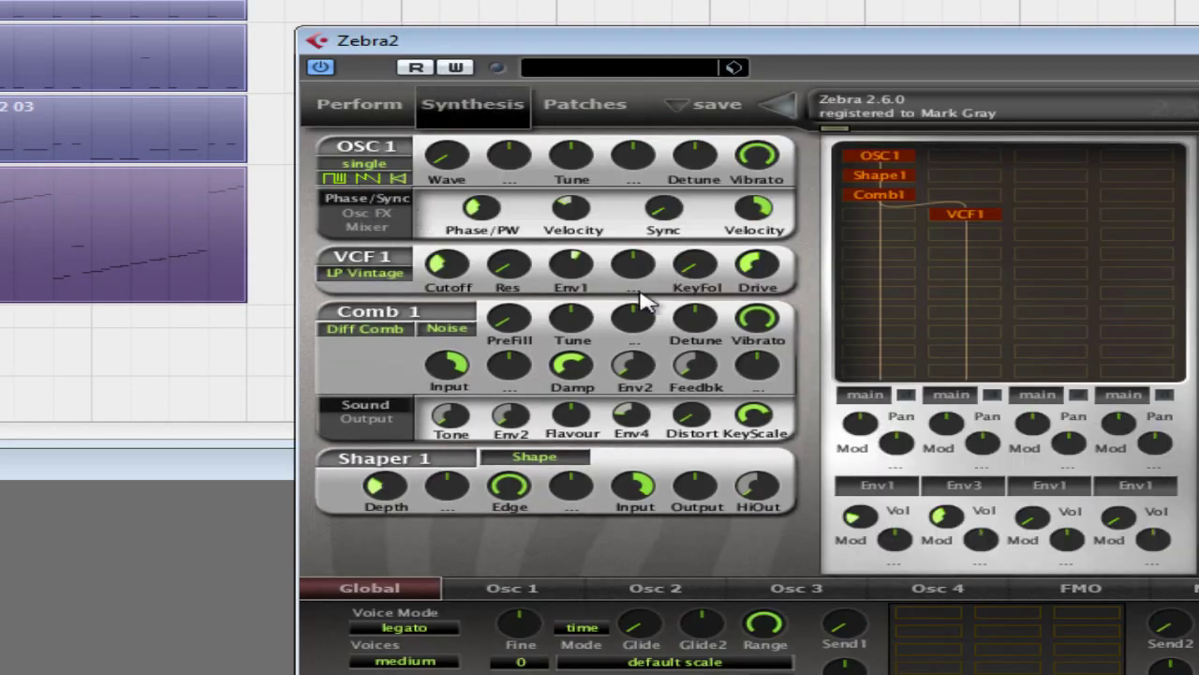
{"action": "right_click", "coordinate": [453, 264]}
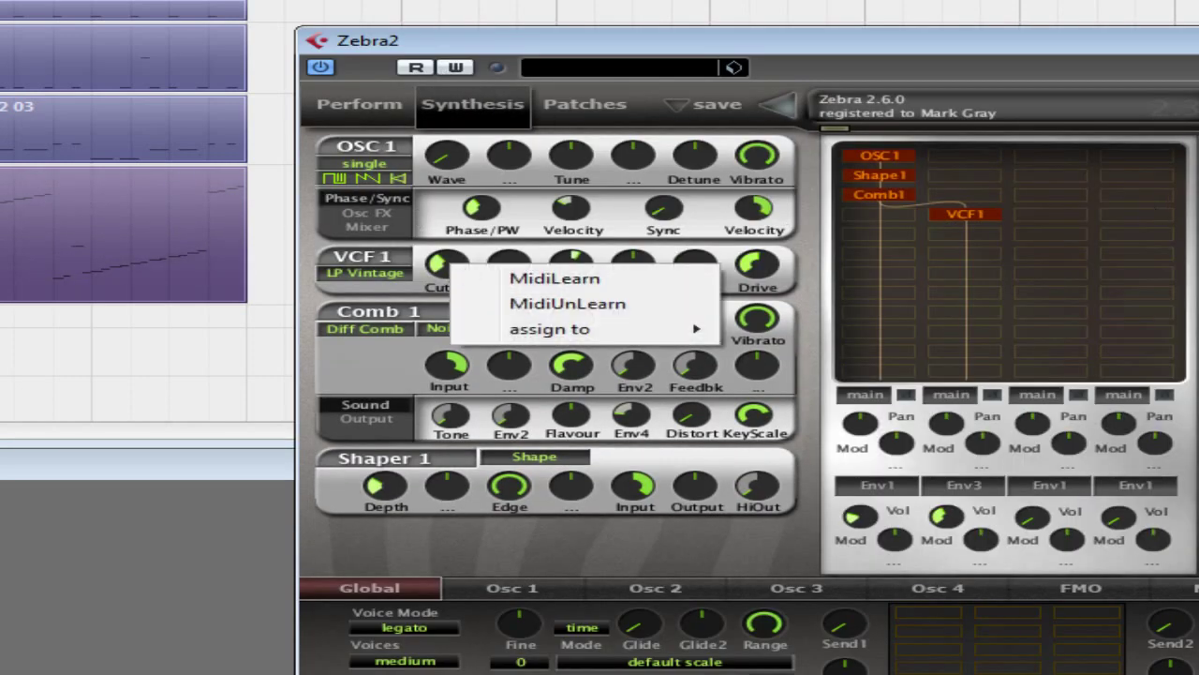
{"action": "key", "text": "Escape"}
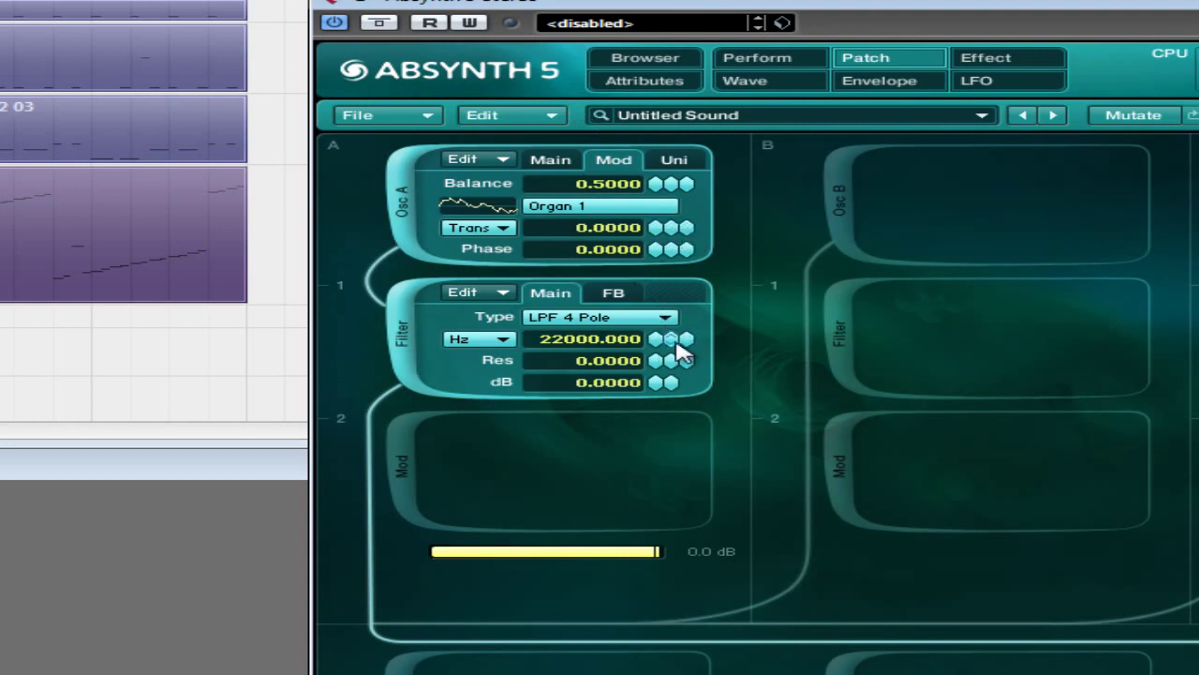
{"action": "left_click_drag", "start_coordinate": [679, 354], "coordinate": [692, 288]}
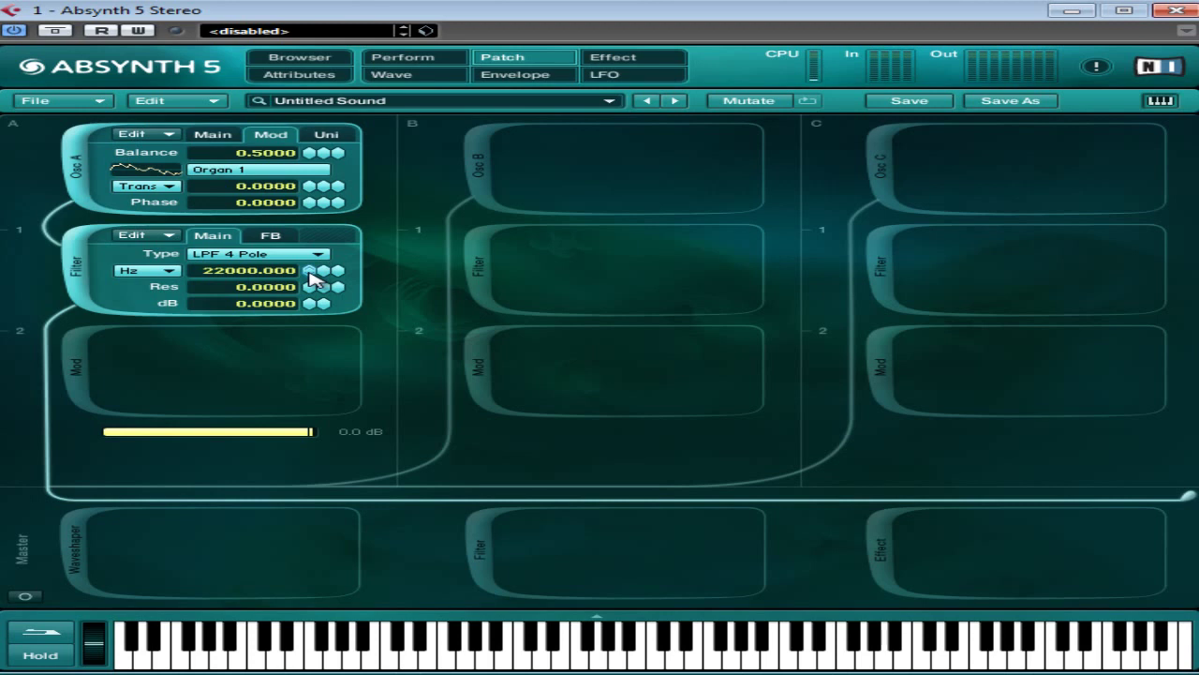
Link the filter's Hz control to Macro Control 2: CC22 and verify the assignment
{"action": "left_click", "coordinate": [309, 272]}
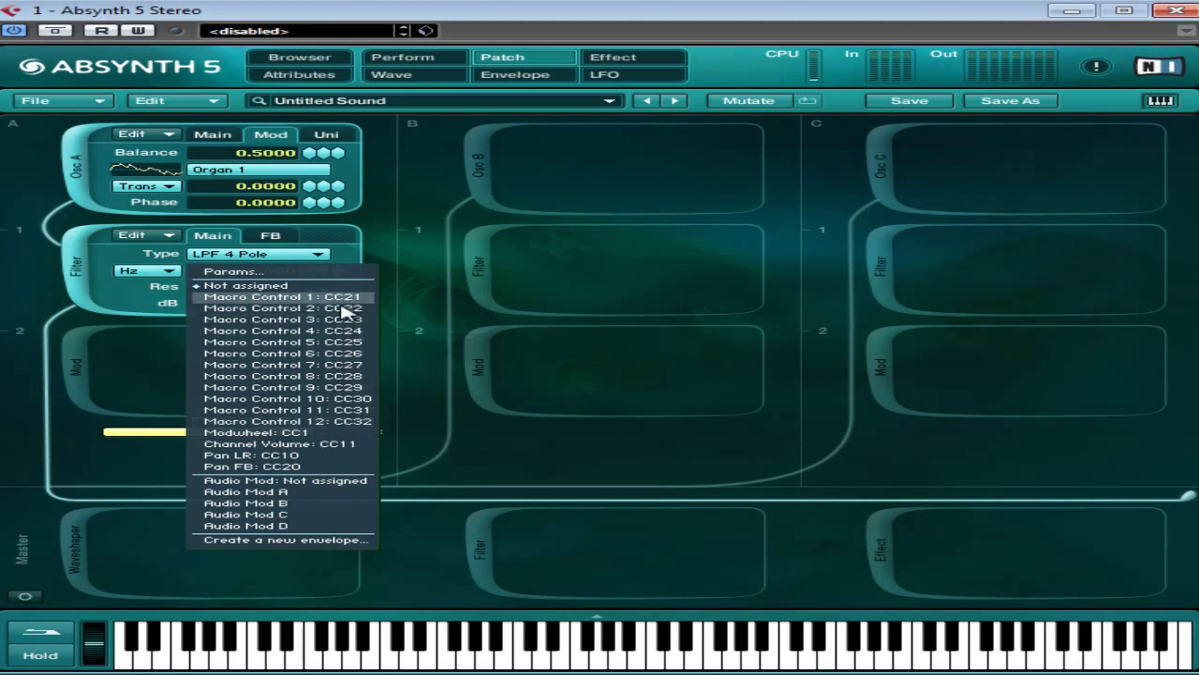
{"action": "left_click", "coordinate": [343, 310]}
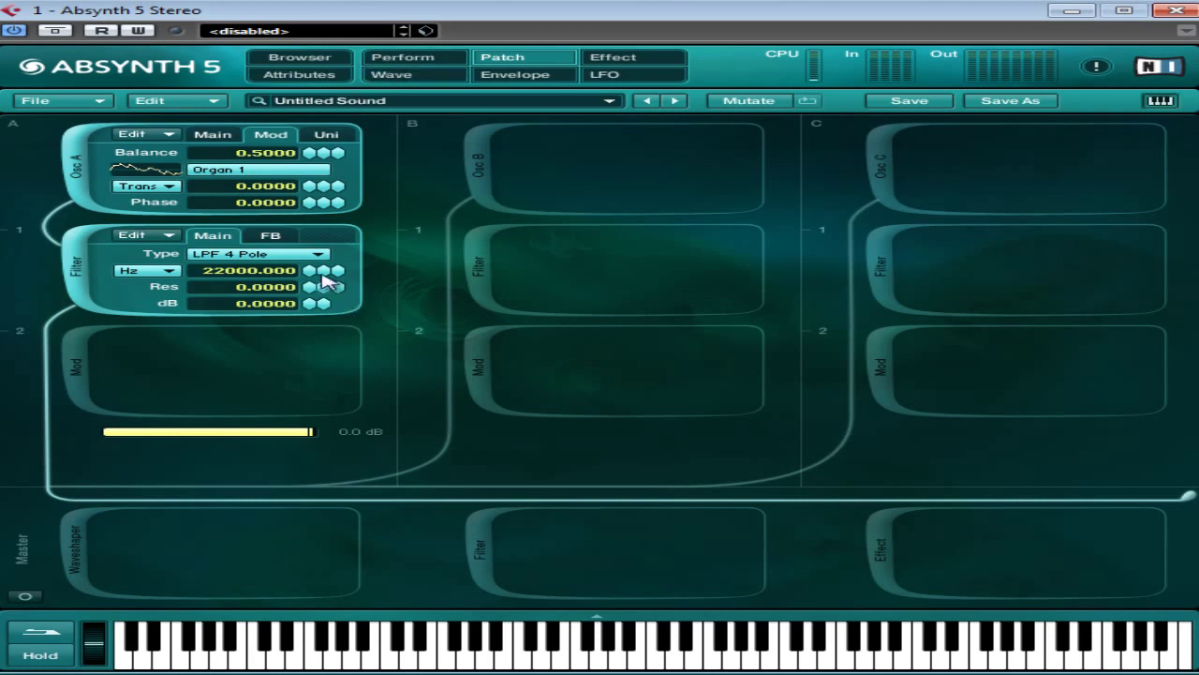
{"action": "left_click", "coordinate": [322, 273]}
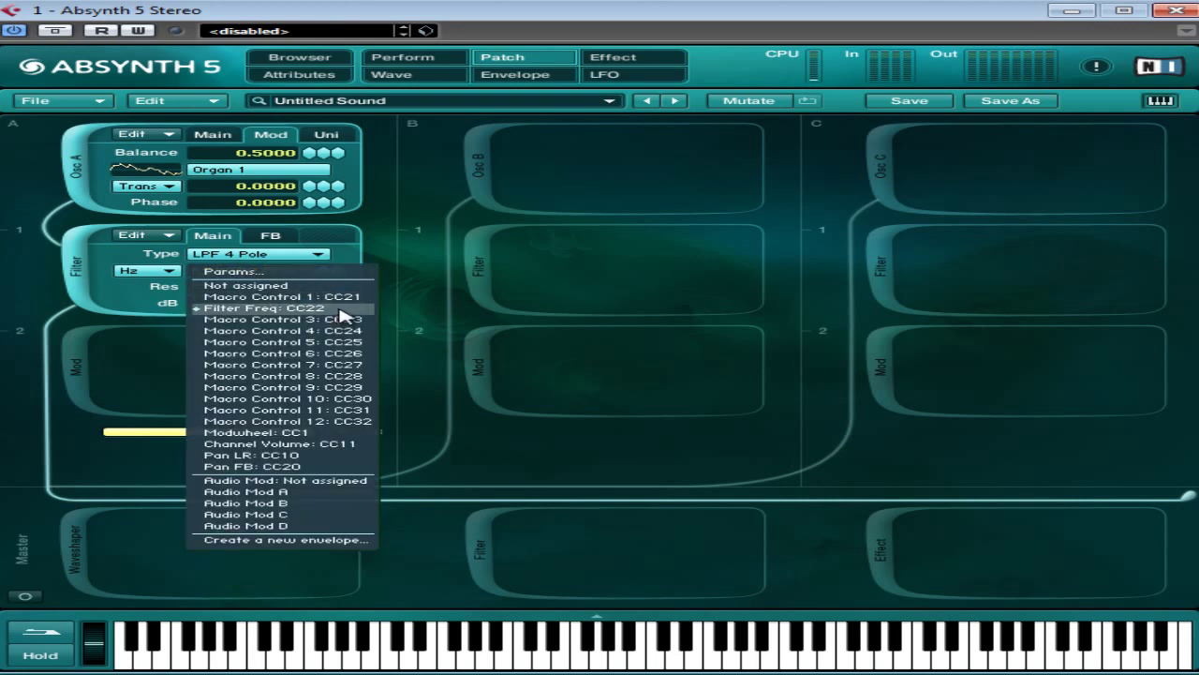
{"action": "left_click", "coordinate": [419, 188]}
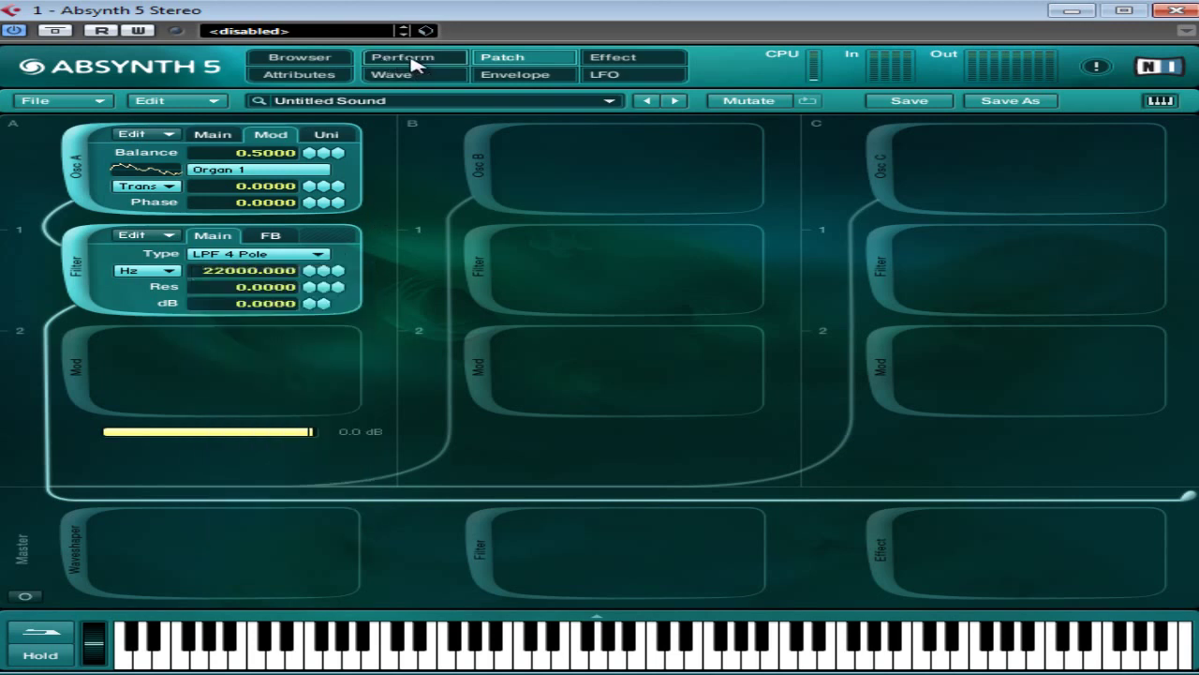
Show the Perform page's Controllers tab listing Filter Freq on CC22
{"action": "left_click", "coordinate": [413, 60]}
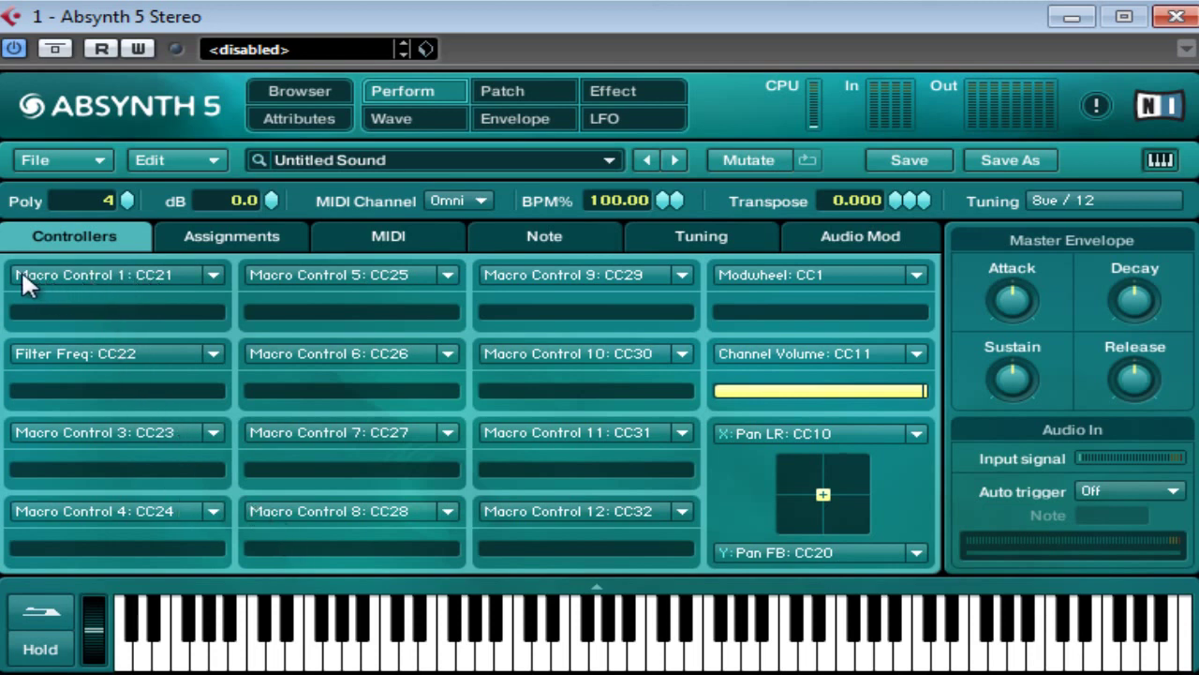
Also link the filter's Hz control to Macro Control 1: CC21, then return to Perform
{"action": "left_click", "coordinate": [493, 91]}
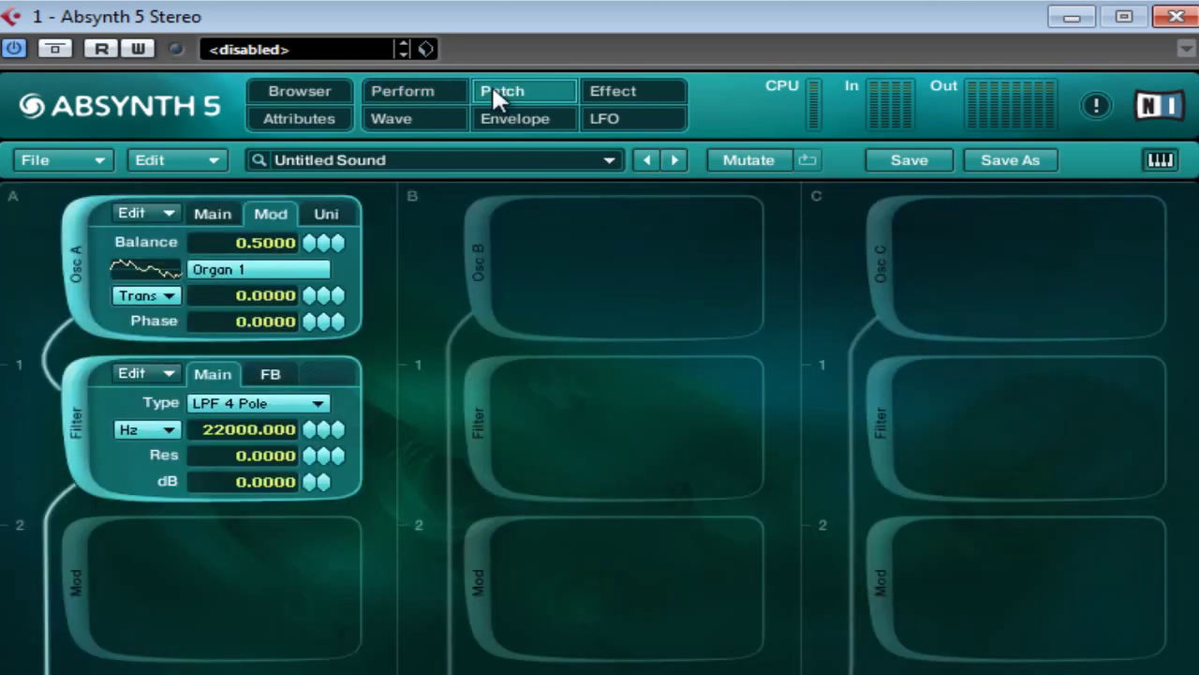
{"action": "left_click", "coordinate": [310, 430]}
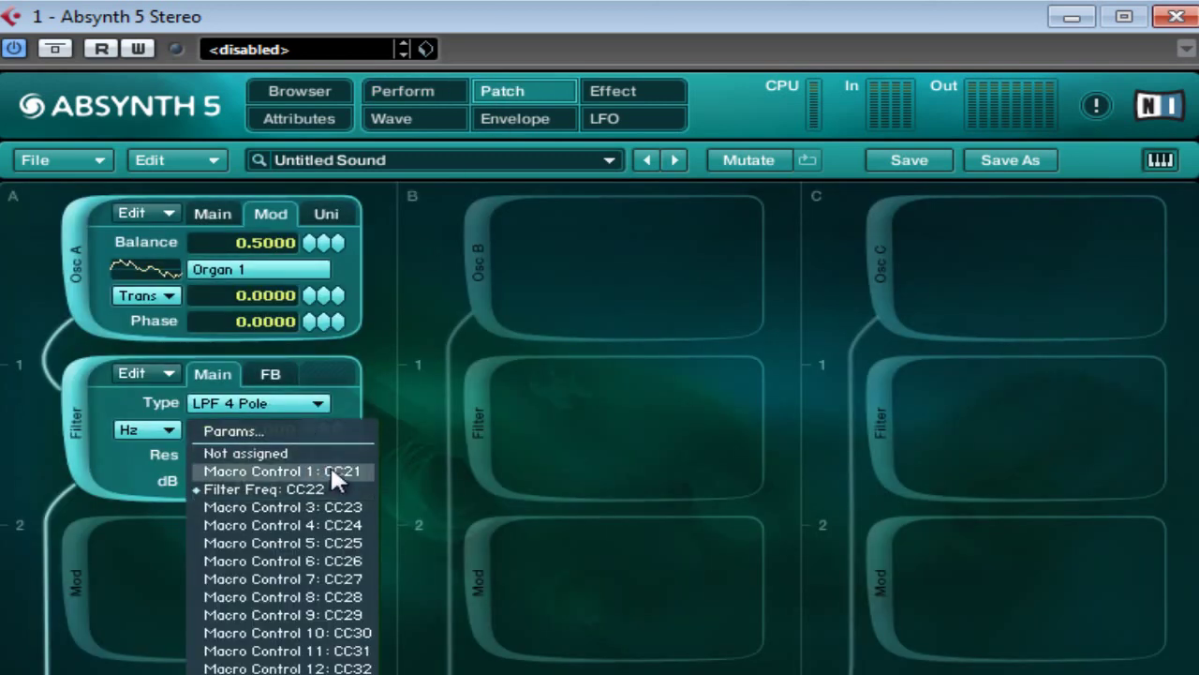
{"action": "left_click", "coordinate": [330, 468]}
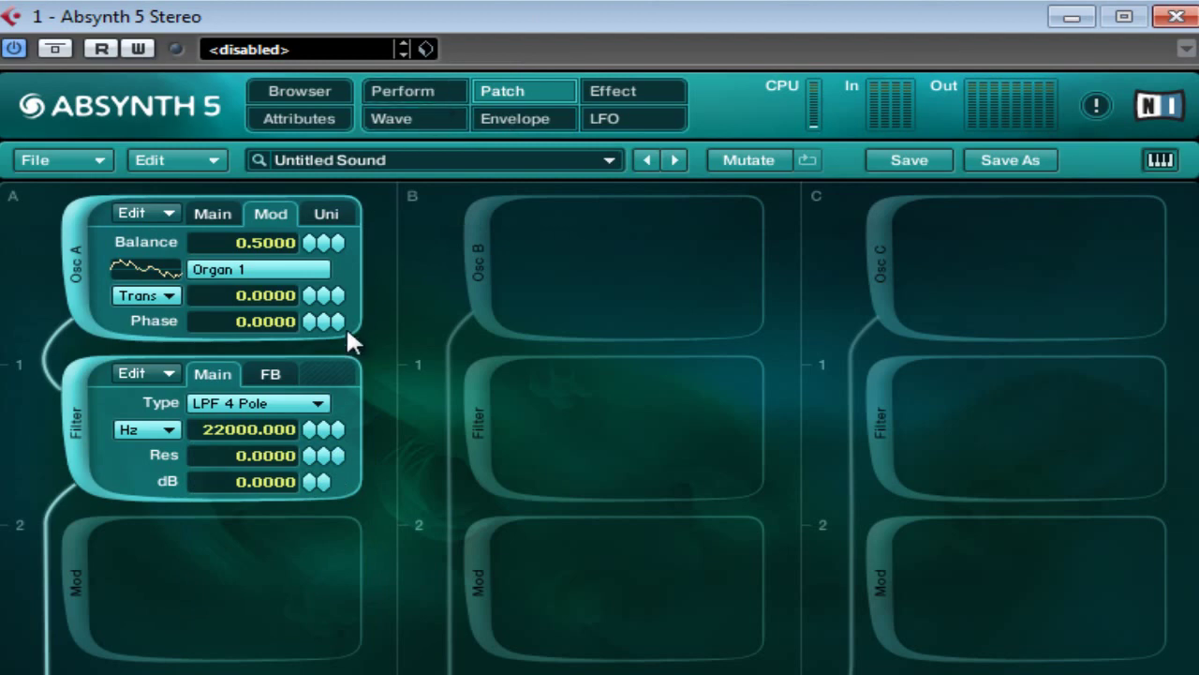
{"action": "left_click", "coordinate": [417, 90]}
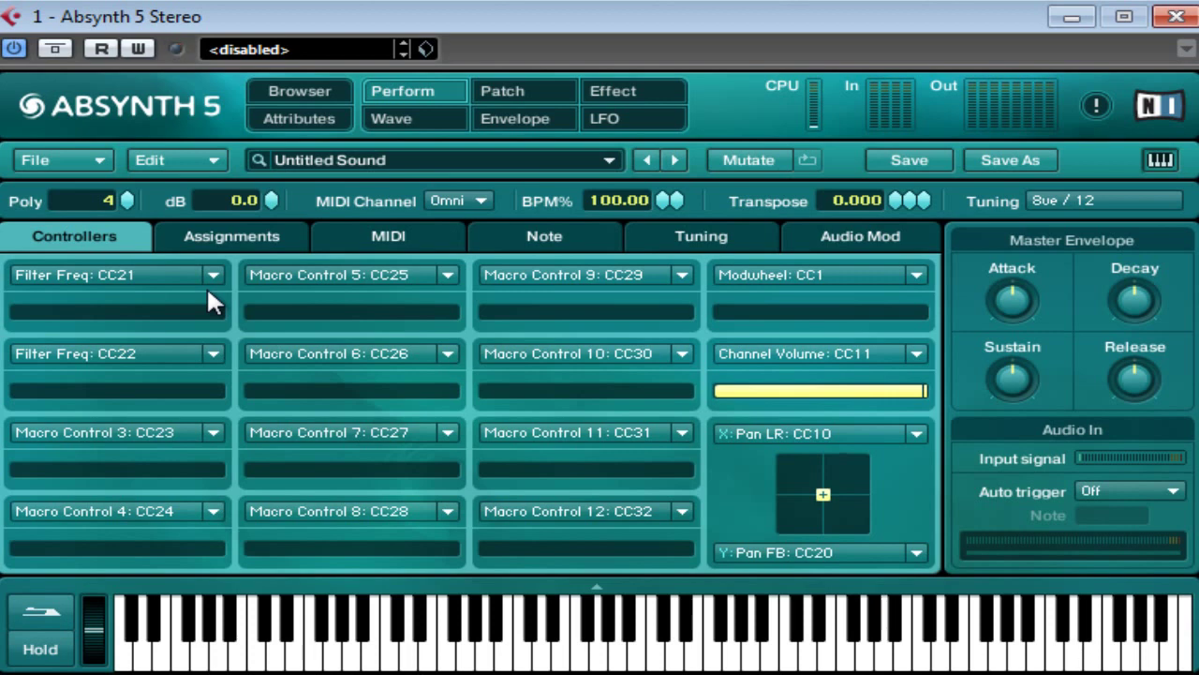
MIDI-learn the first Filter Freq slot repeatedly until it responds to CC22 instead of CC29
{"action": "left_click", "coordinate": [216, 274]}
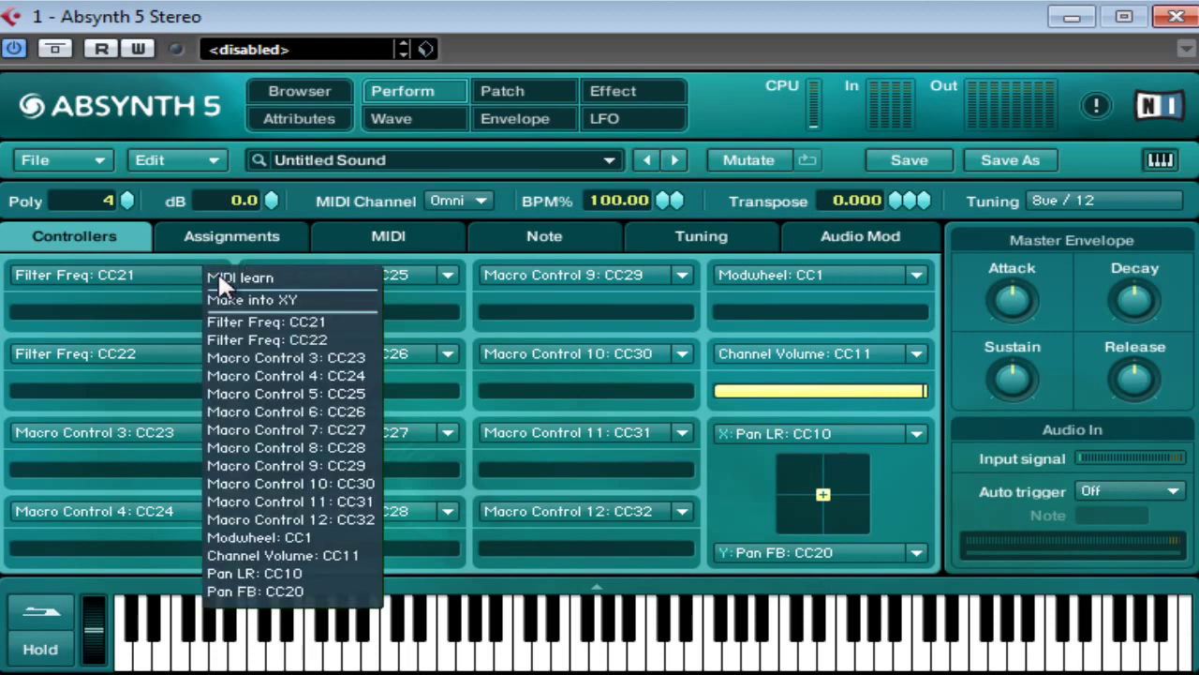
{"action": "left_click", "coordinate": [230, 275]}
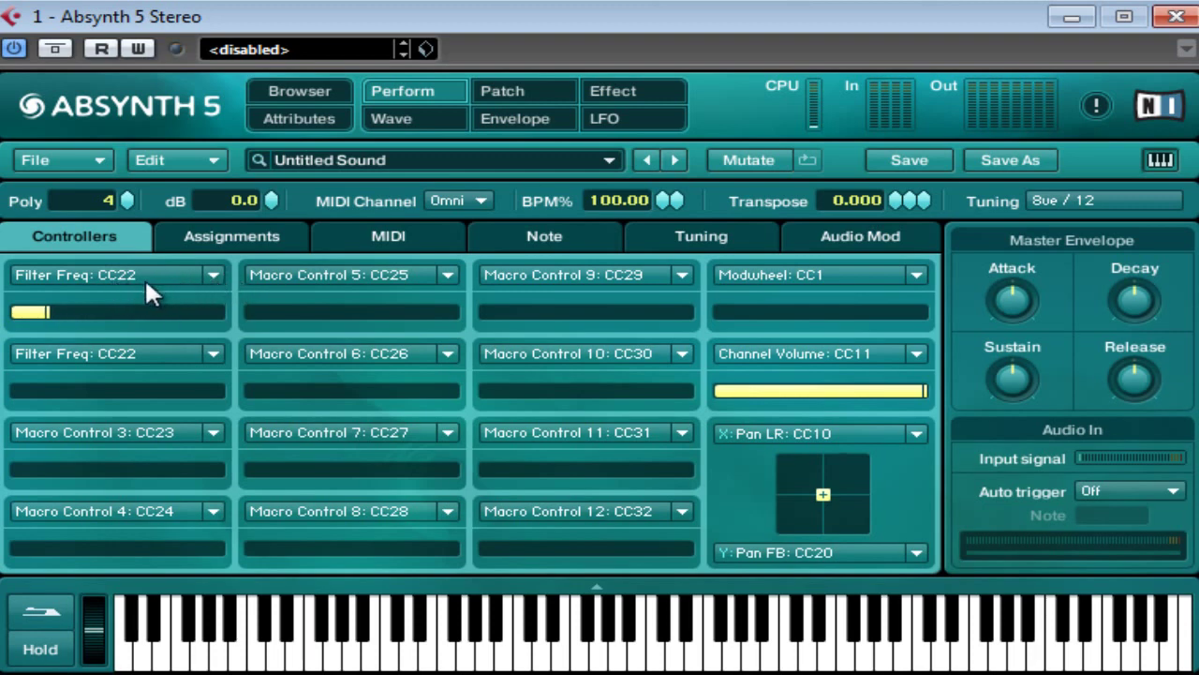
{"action": "left_click", "coordinate": [213, 273]}
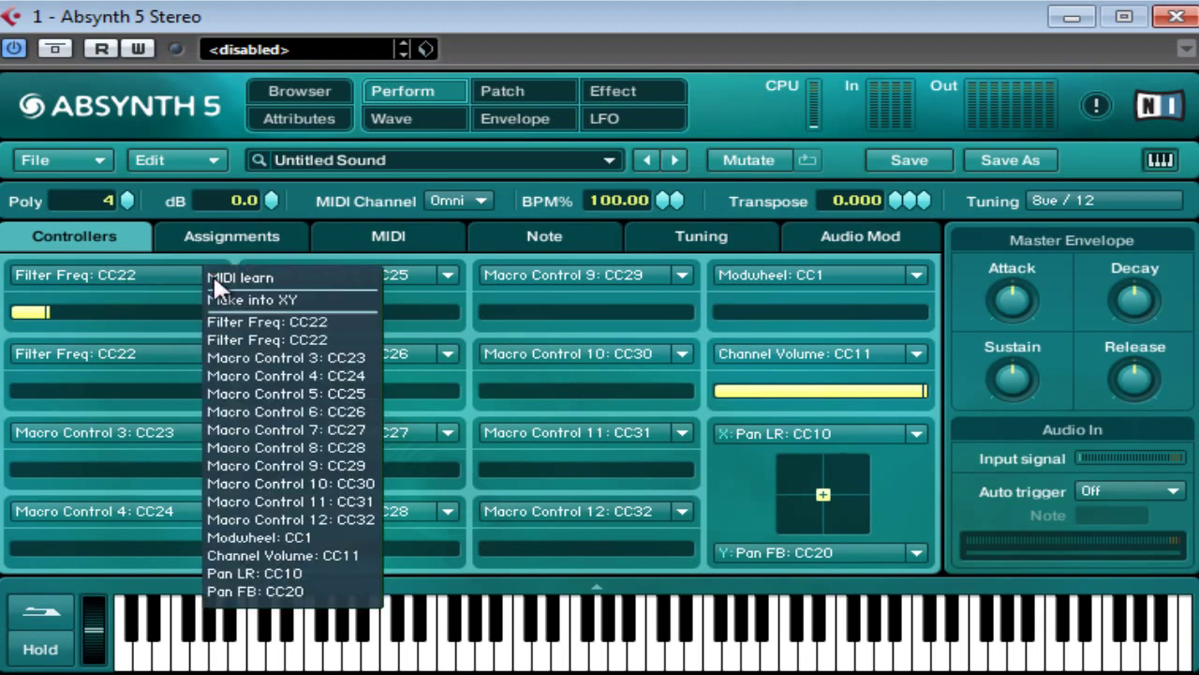
{"action": "left_click", "coordinate": [302, 277]}
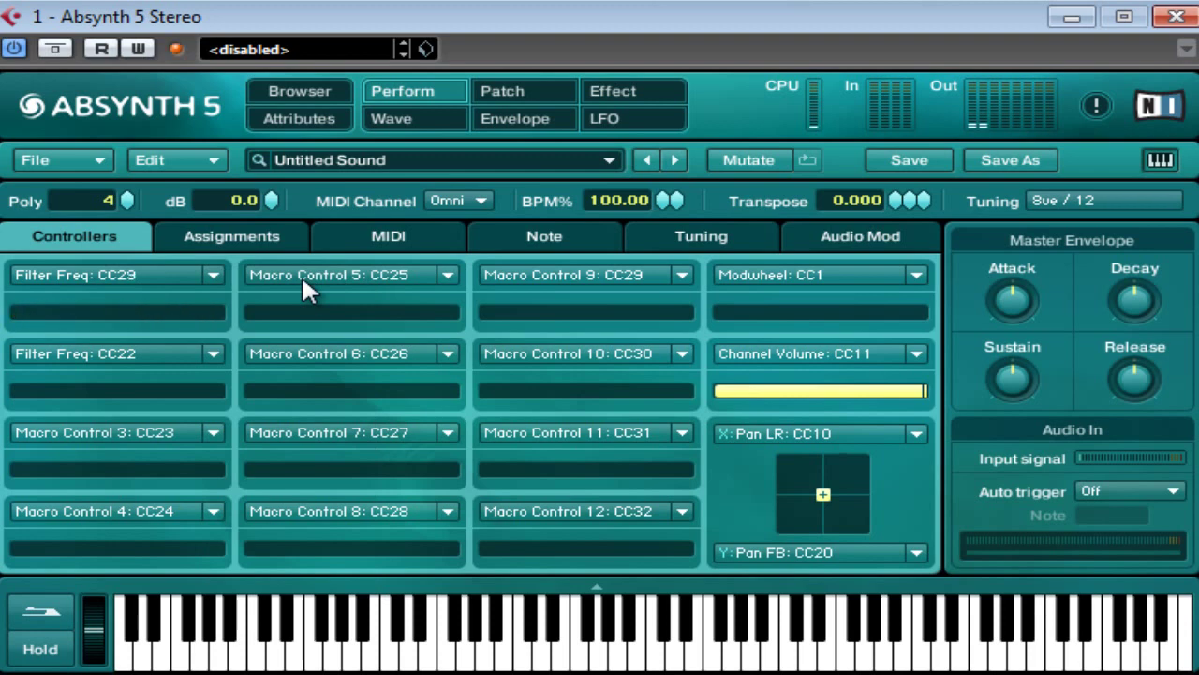
{"action": "left_click", "coordinate": [211, 276]}
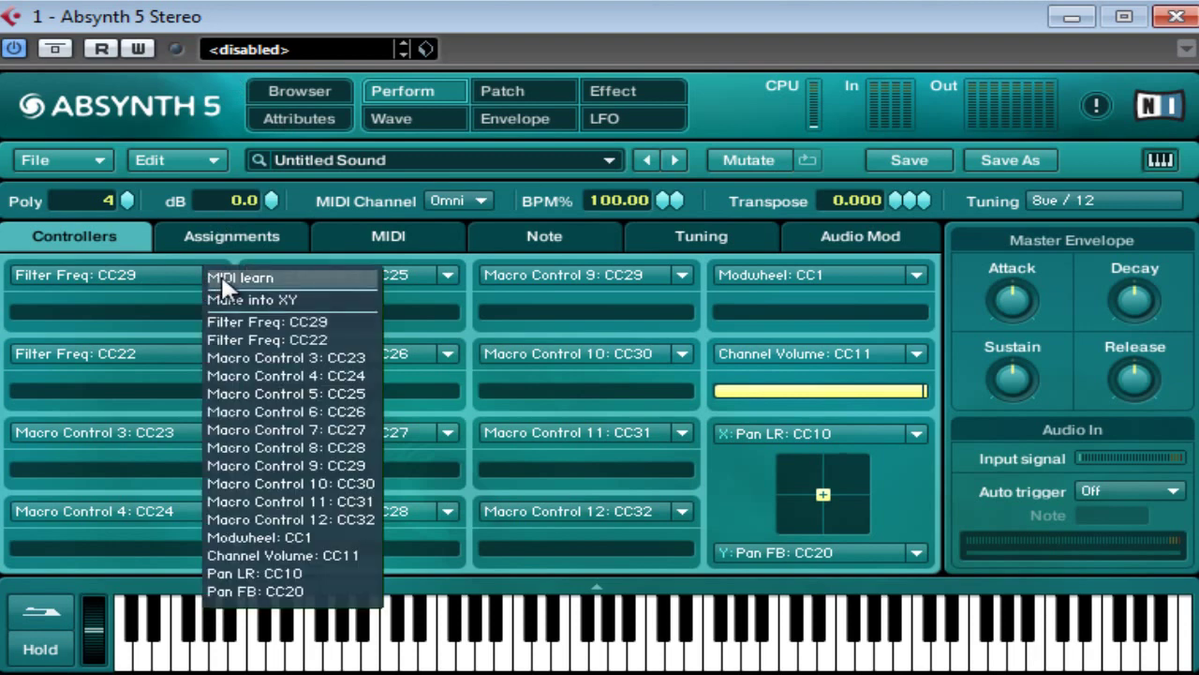
{"action": "left_click", "coordinate": [222, 279]}
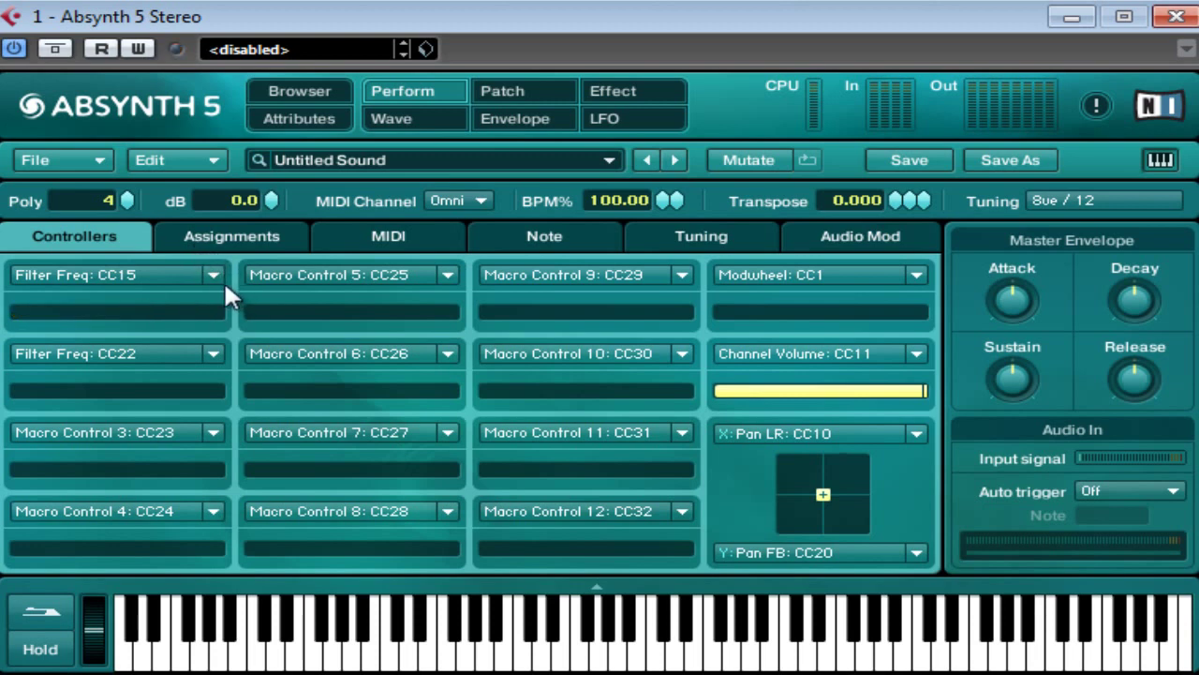
{"action": "left_click", "coordinate": [214, 273]}
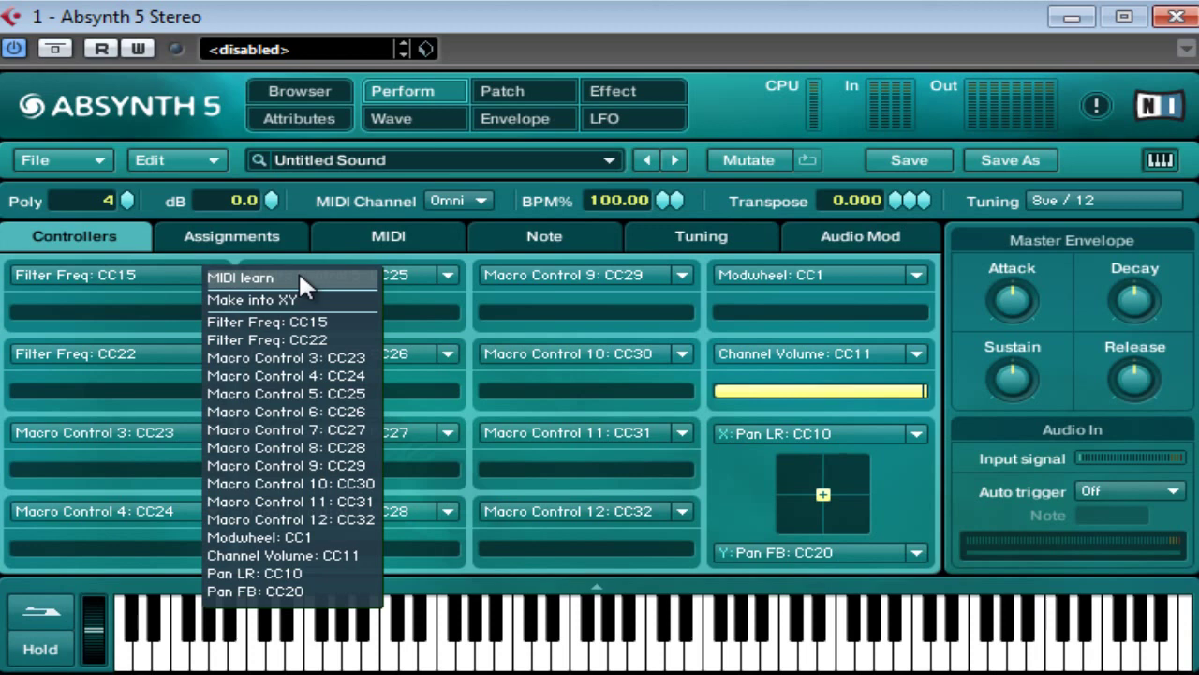
{"action": "left_click", "coordinate": [265, 276]}
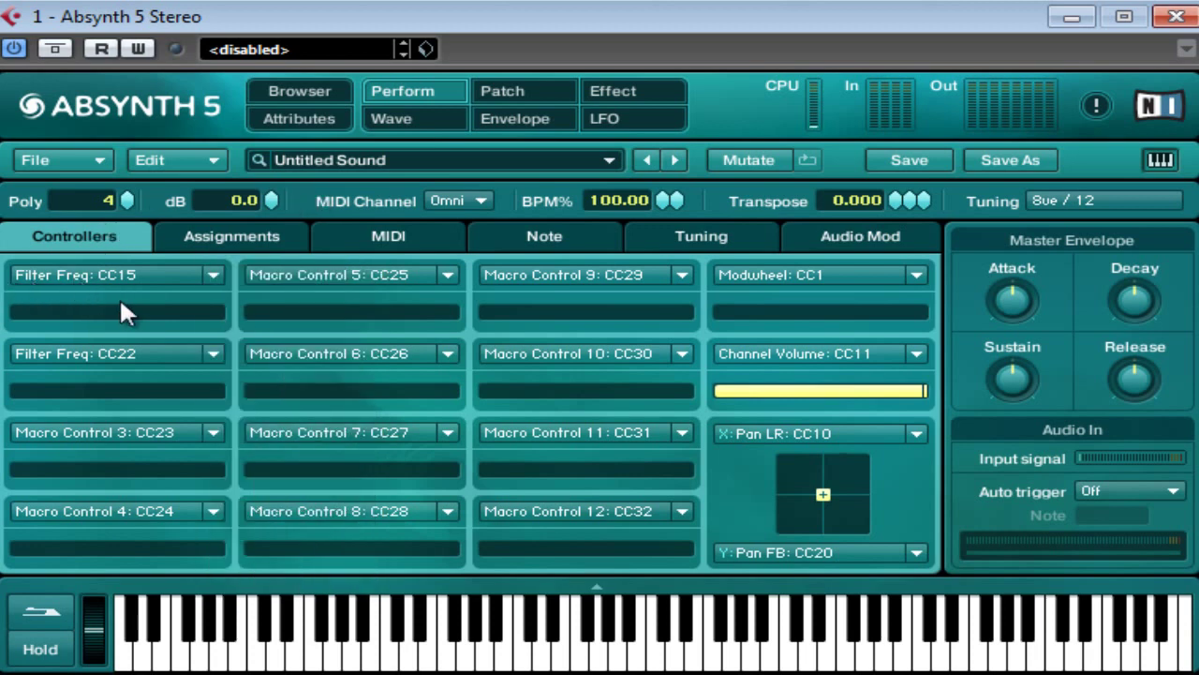
{"action": "left_click", "coordinate": [218, 275]}
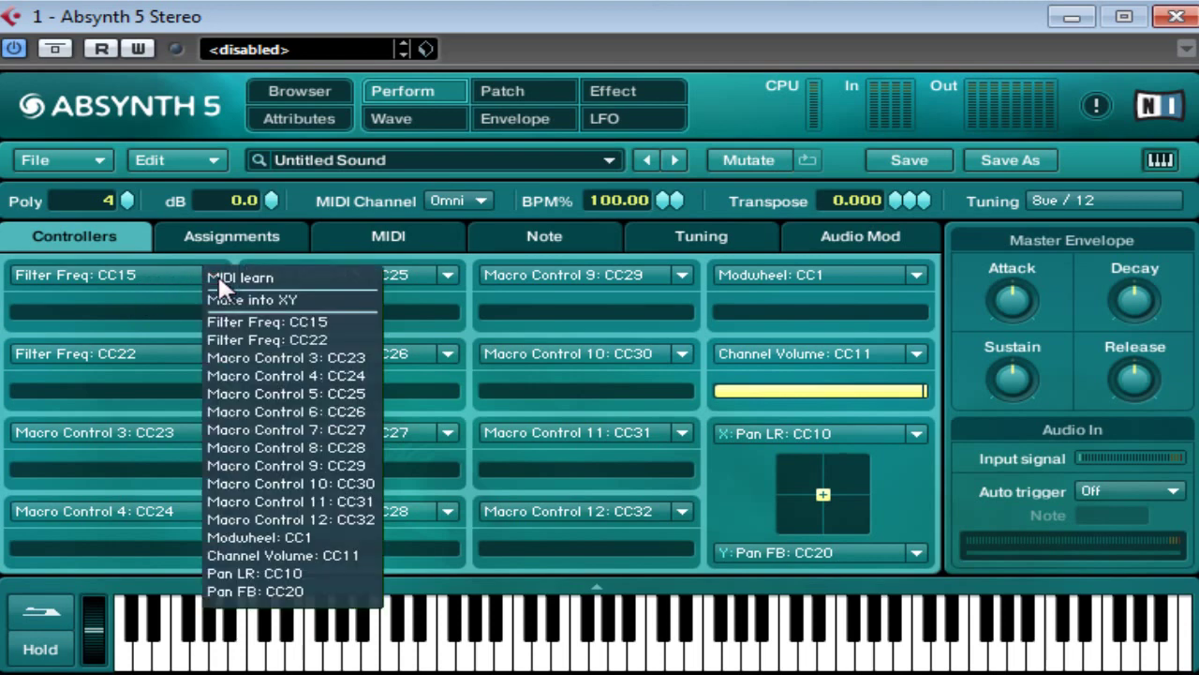
{"action": "left_click", "coordinate": [223, 275]}
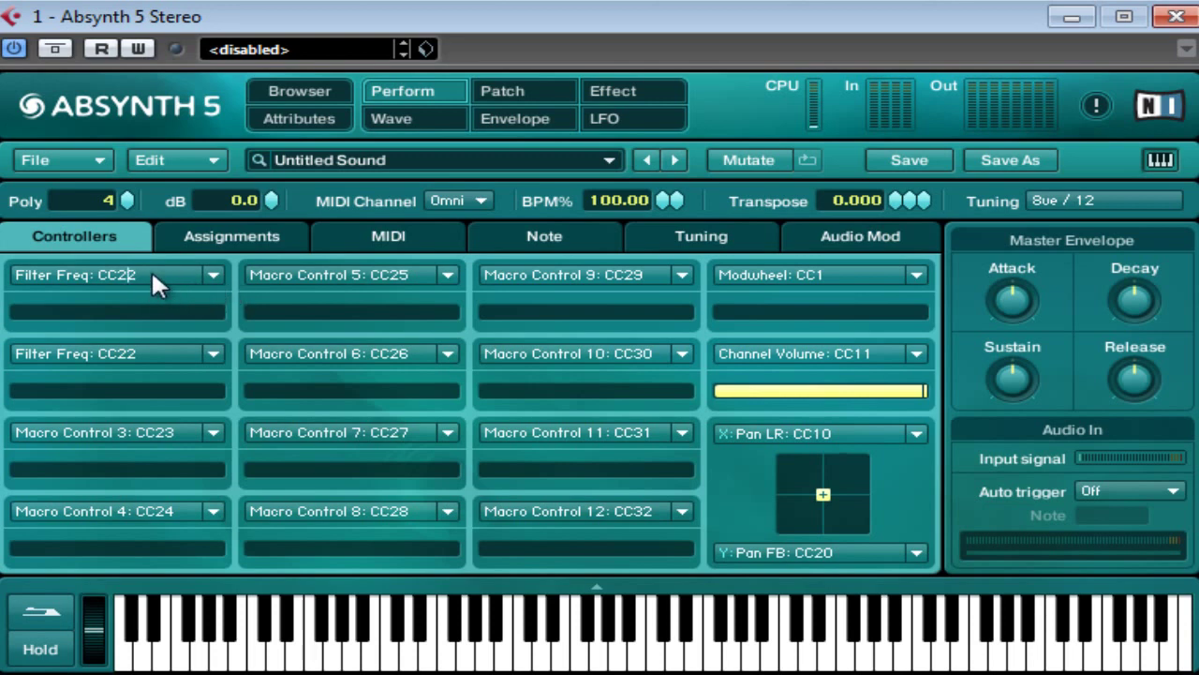
Clear the first controller slot's name so it reads plain CC22, and check the filter frequency's assignments
{"action": "key", "text": "BackSpace"}
{"action": "key", "text": "BackSpace"}
{"action": "key", "text": "BackSpace"}
{"action": "key", "text": "BackSpace"}
{"action": "key", "text": "BackSpace"}
{"action": "key", "text": "BackSpace"}
{"action": "key", "text": "BackSpace"}
{"action": "key", "text": "BackSpace"}
{"action": "key", "text": "BackSpace"}
{"action": "key", "text": "BackSpace"}
{"action": "key", "text": "BackSpace"}
{"action": "key", "text": "BackSpace"}
{"action": "key", "text": "BackSpace"}
{"action": "key", "text": "BackSpace"}
{"action": "key", "text": "BackSpace"}
{"action": "key", "text": "BackSpace"}
{"action": "key", "text": "BackSpace"}
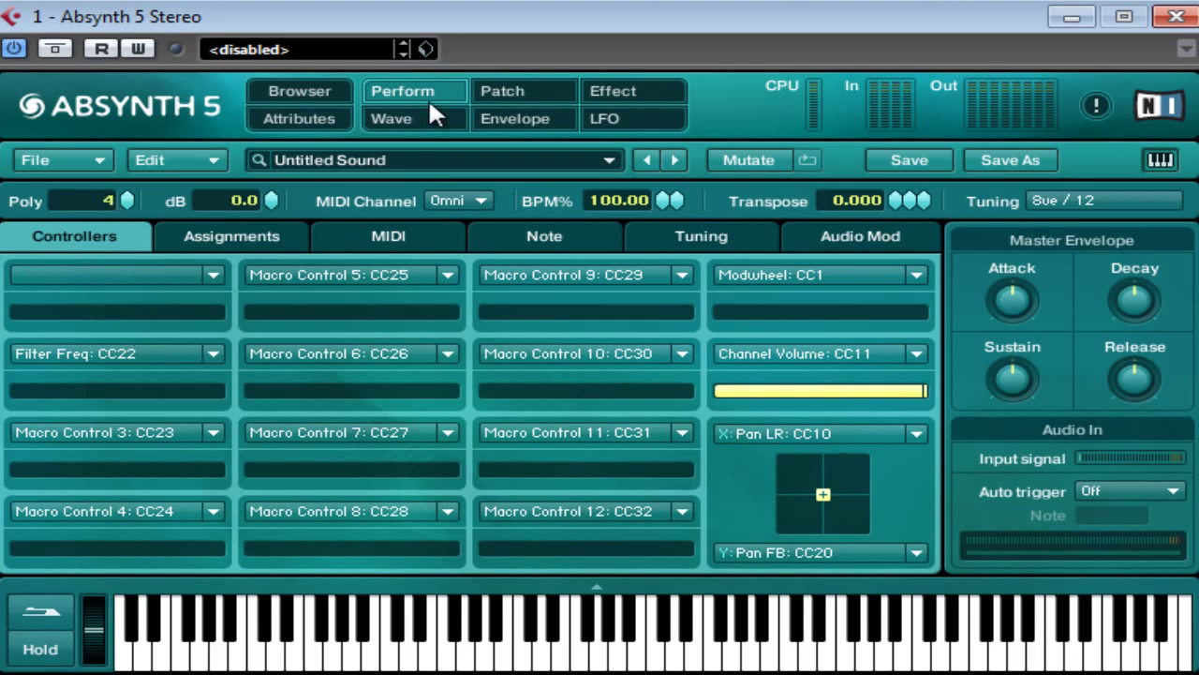
{"action": "left_click", "coordinate": [500, 85]}
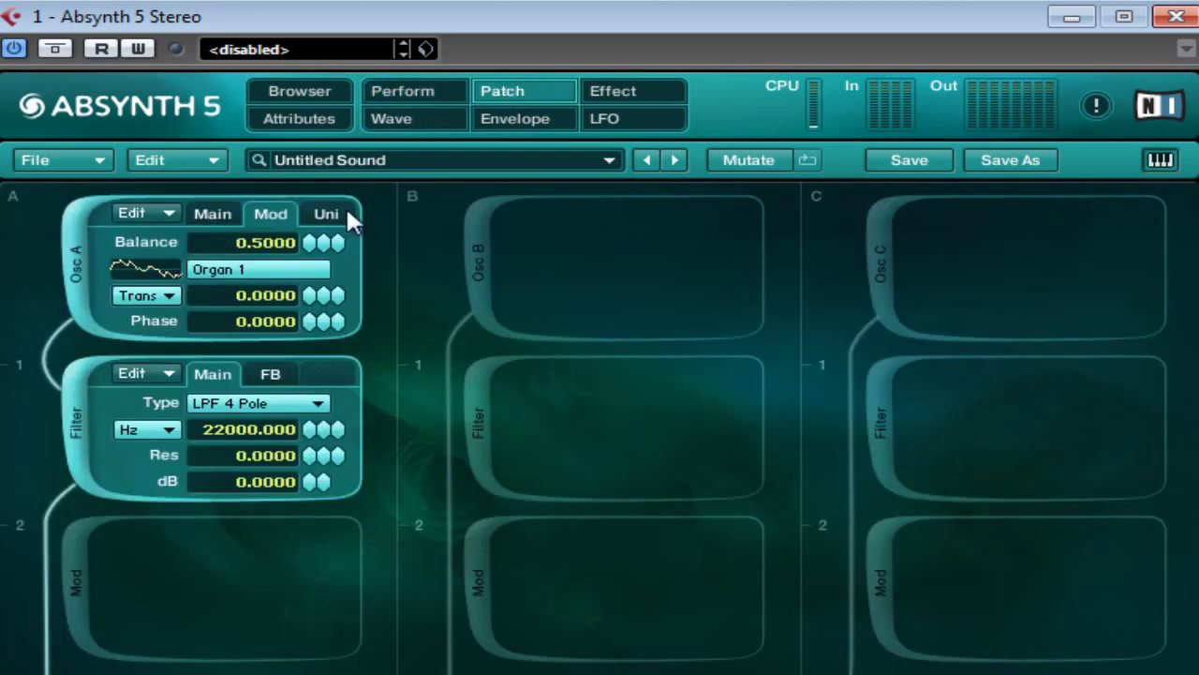
{"action": "left_click", "coordinate": [311, 429]}
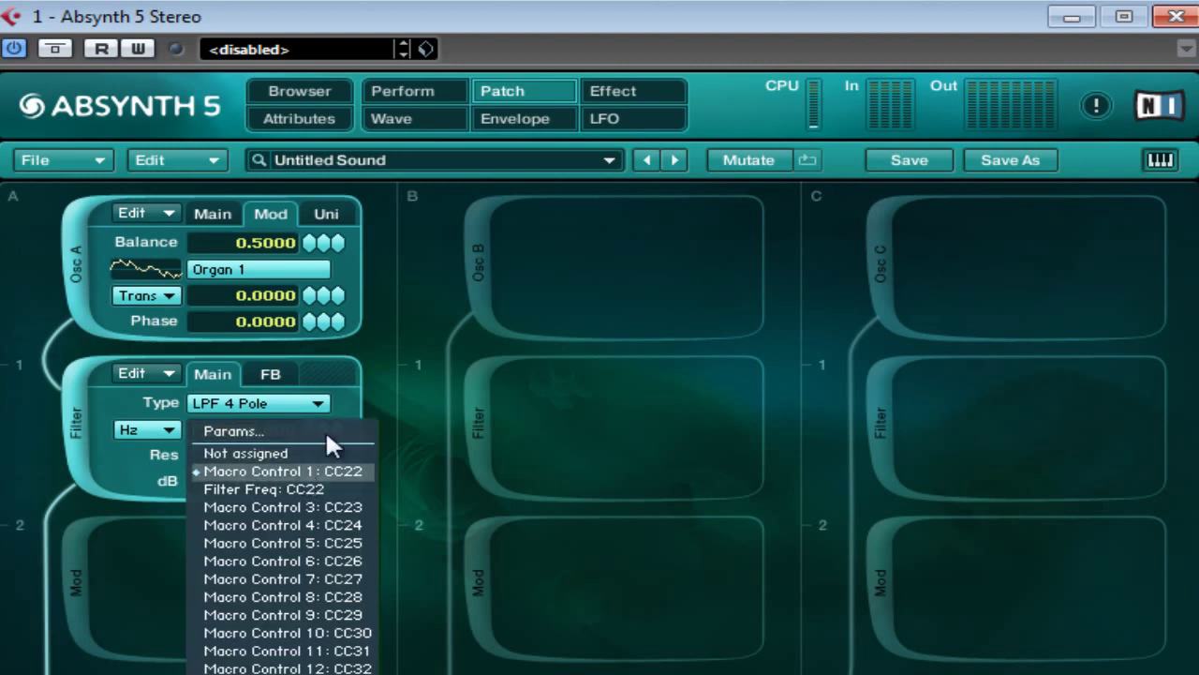
{"action": "left_click", "coordinate": [392, 382]}
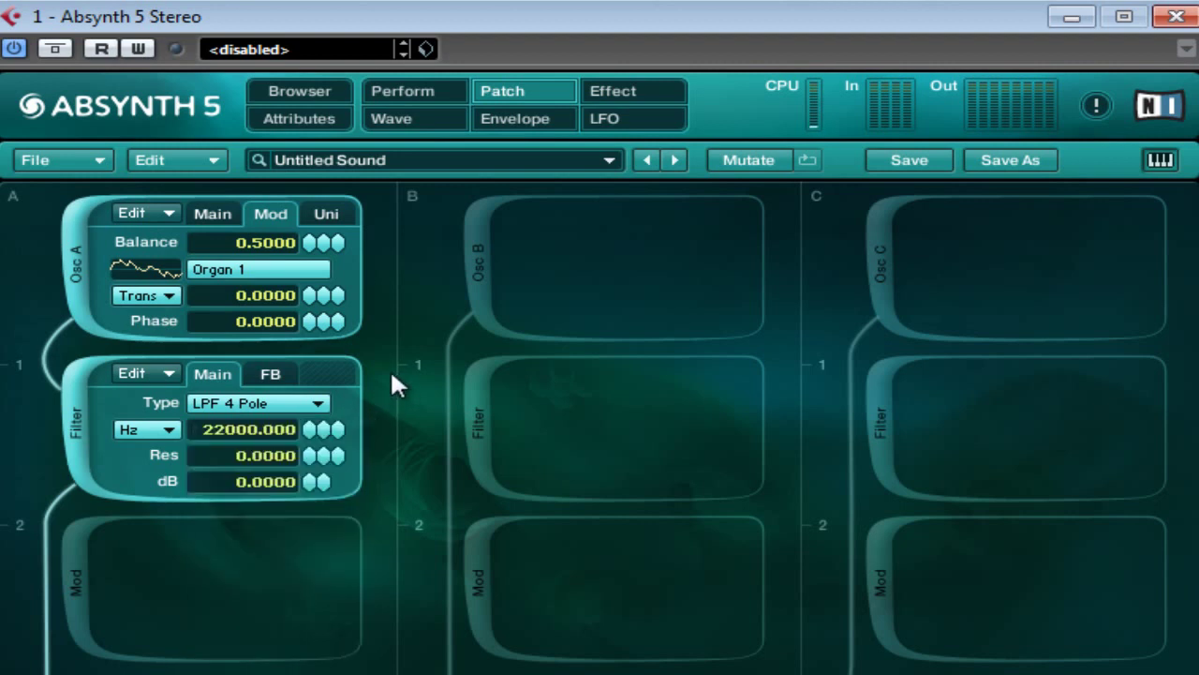
{"action": "left_click", "coordinate": [439, 87]}
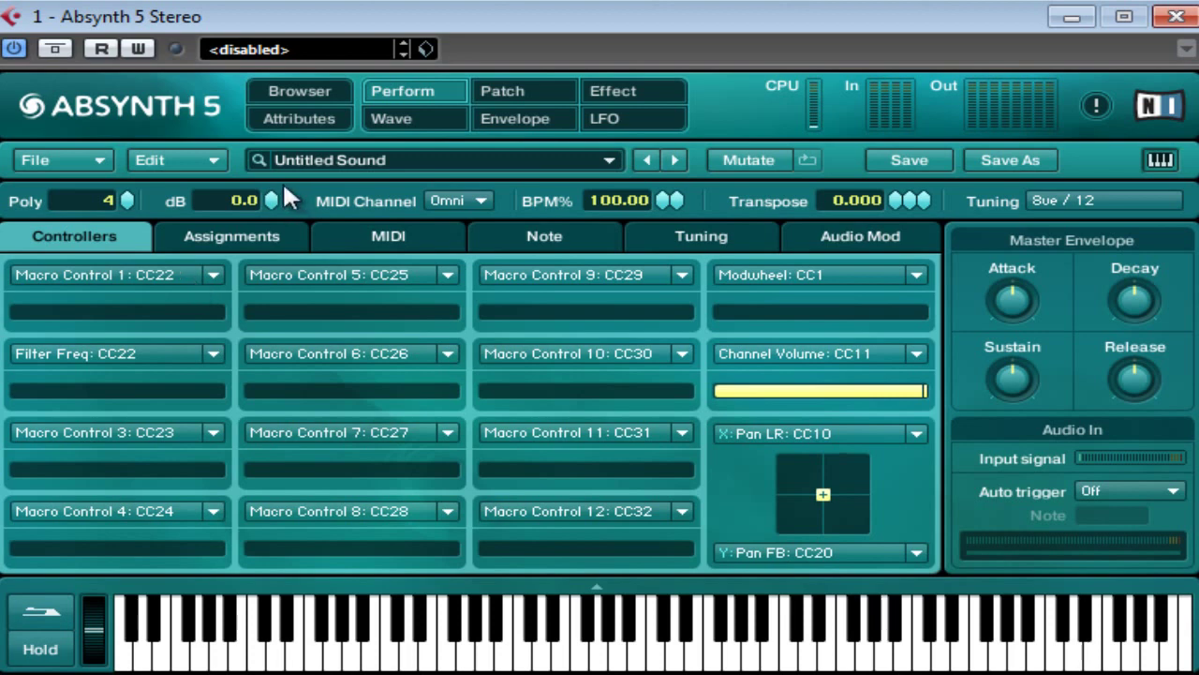
{"action": "left_click", "coordinate": [501, 91]}
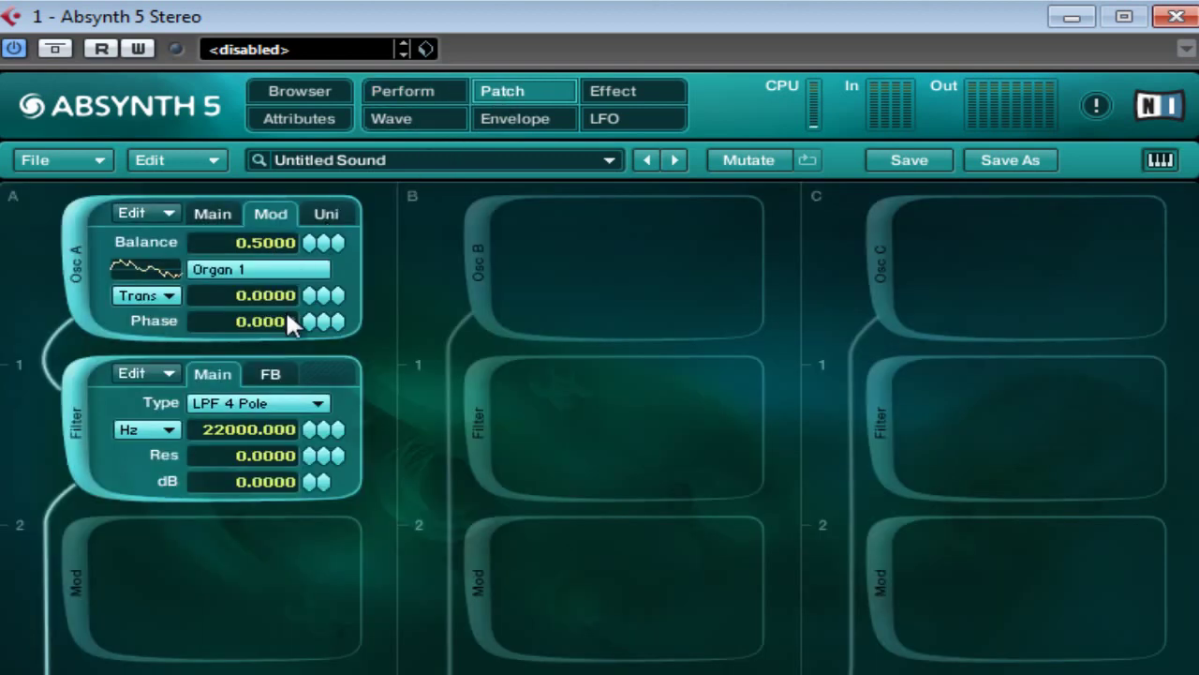
Assign the filter resonance to Macro Control 1 on CC22
{"action": "right_click", "coordinate": [309, 433]}
{"action": "left_click", "coordinate": [318, 454]}
{"action": "right_click", "coordinate": [310, 457]}
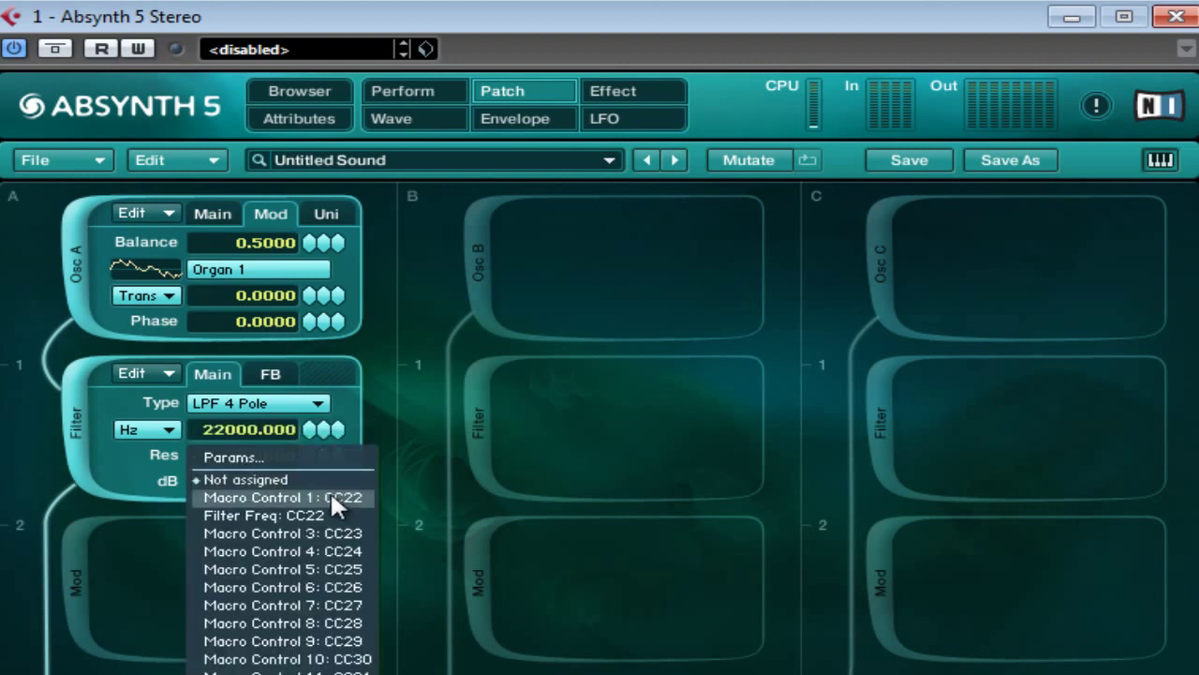
{"action": "left_click", "coordinate": [331, 495]}
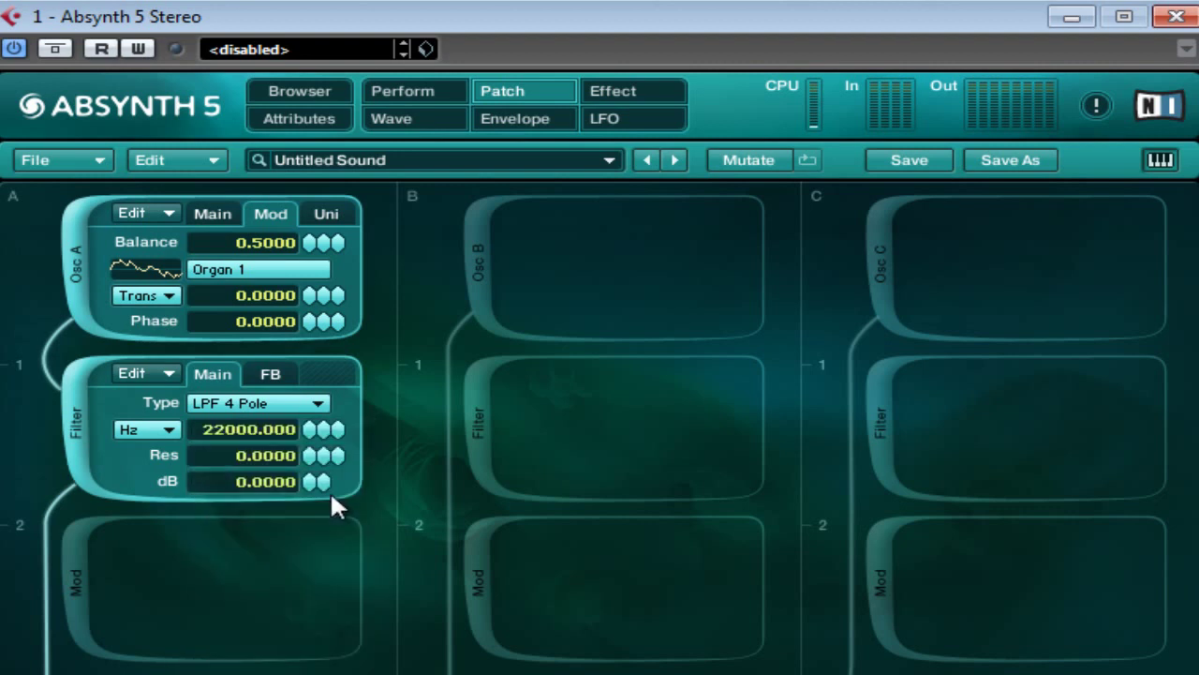
Rename Macro Control 1 to 'Filter' and sweep its value bar down to minimum
{"action": "left_click", "coordinate": [414, 91]}
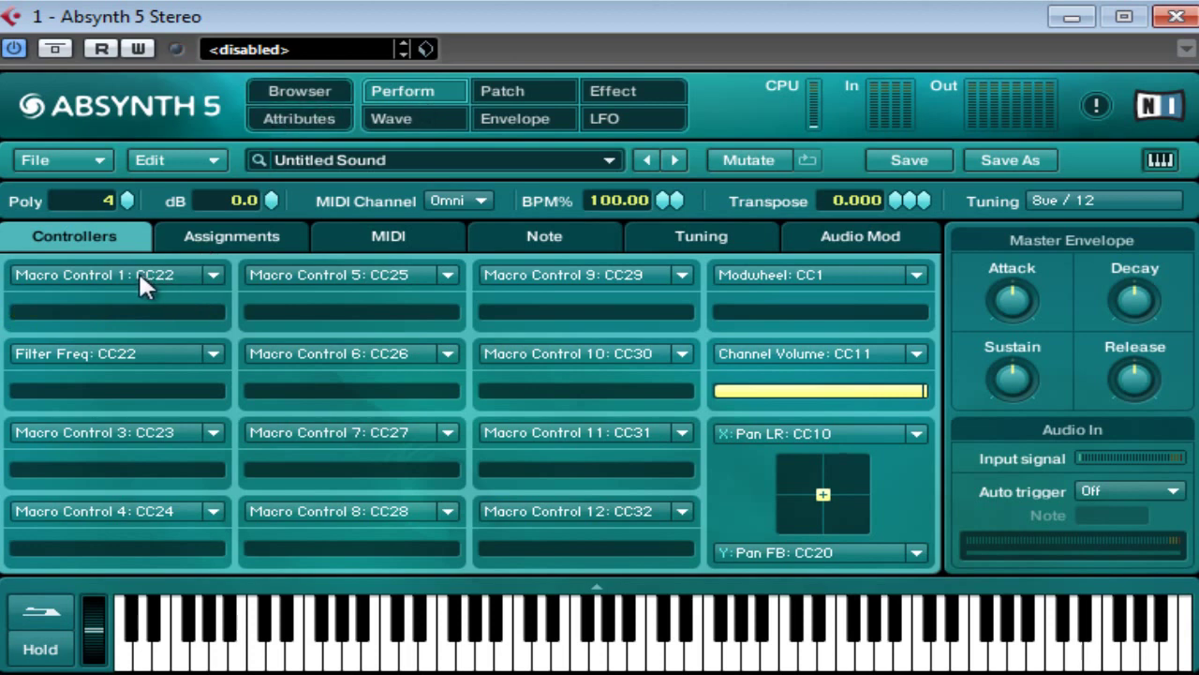
{"action": "double_click", "coordinate": [183, 280]}
{"action": "key", "text": "Return"}
{"action": "left_click", "coordinate": [123, 275]}
{"action": "key", "text": "shift+Home"}
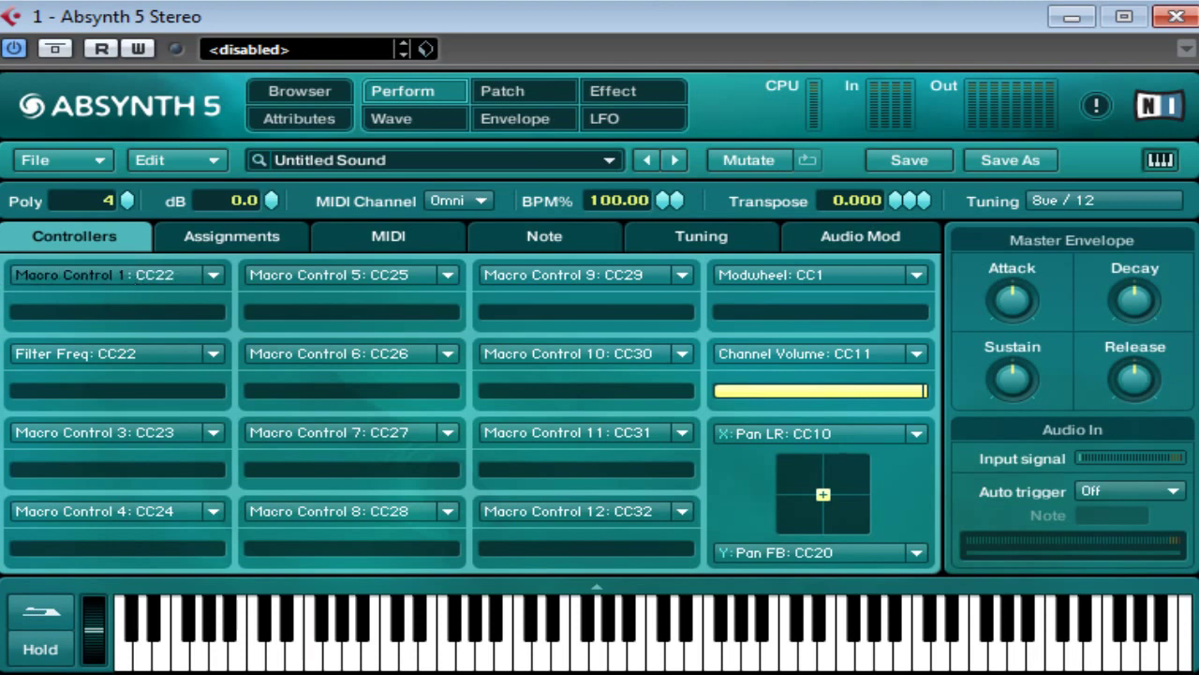
{"action": "type", "text": "Filter"}
{"action": "key", "text": "Return"}
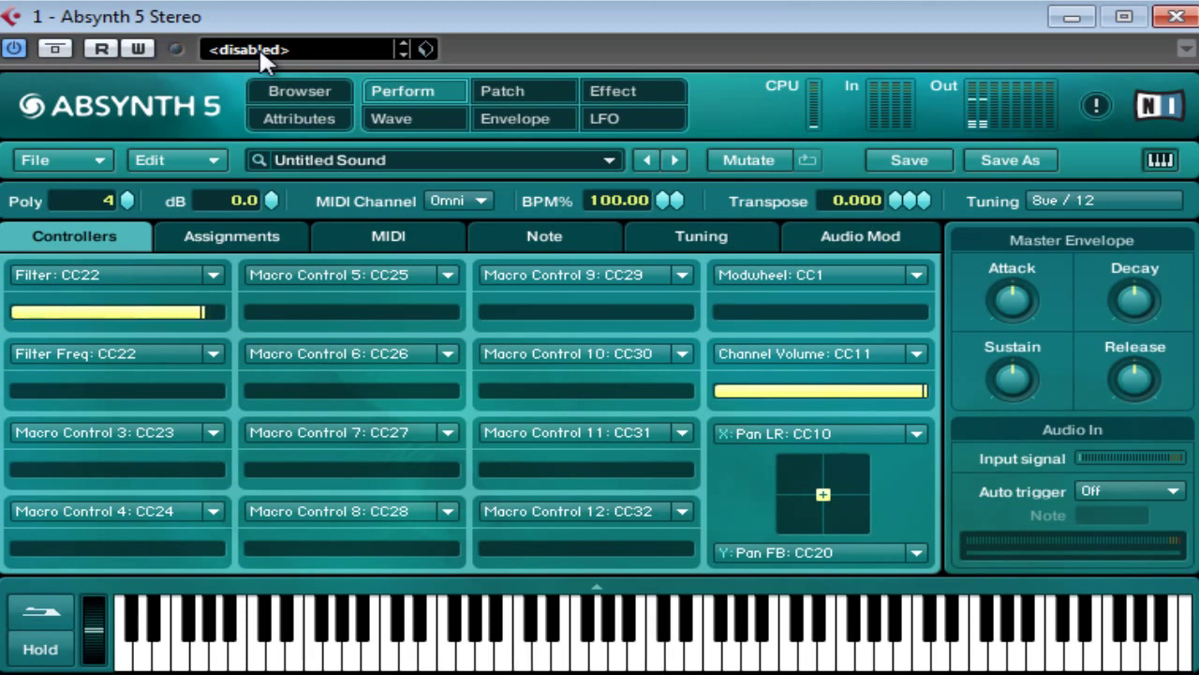
{"action": "left_click_drag", "start_coordinate": [192, 312], "coordinate": [11, 313]}
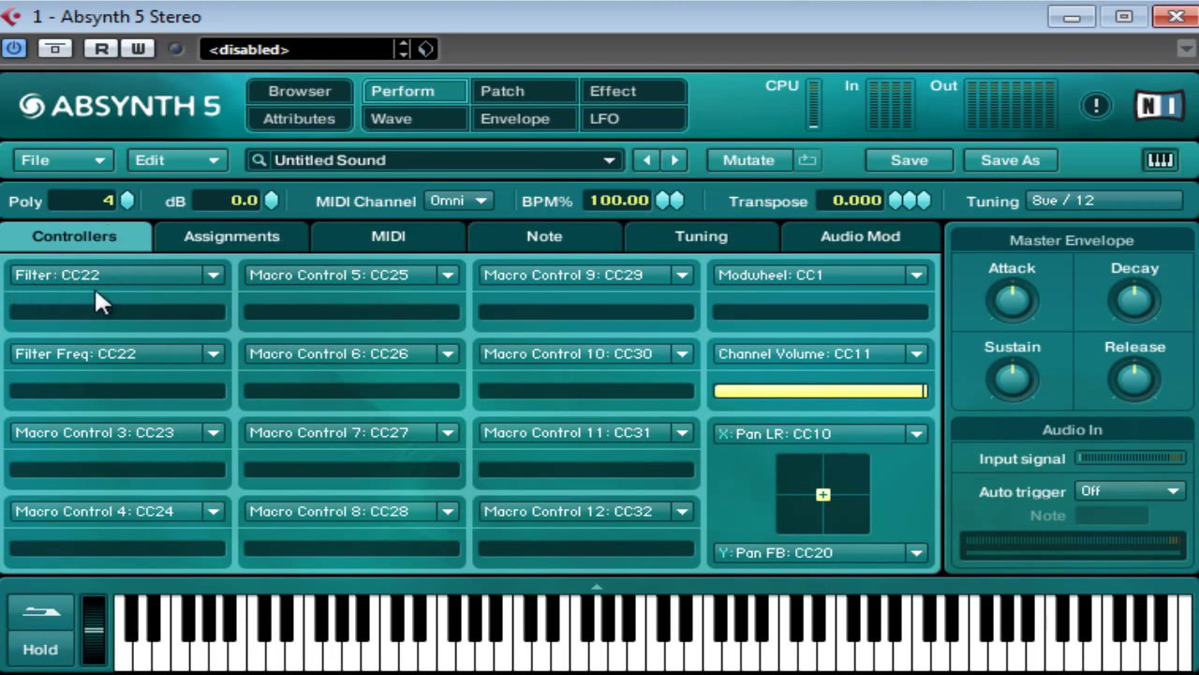
On the Assignments tab, invert the Filter macro's resonance effect, then MIDI-learn Macro Control 3 to CC23
{"action": "left_click", "coordinate": [218, 238]}
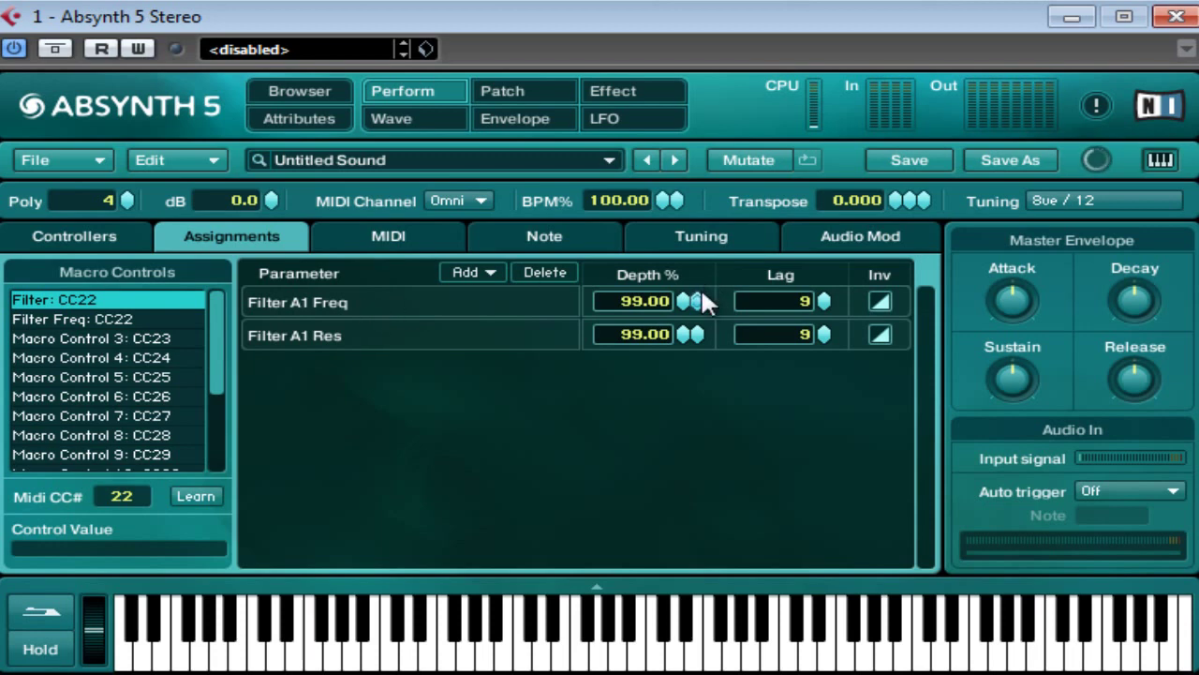
{"action": "left_click", "coordinate": [881, 339]}
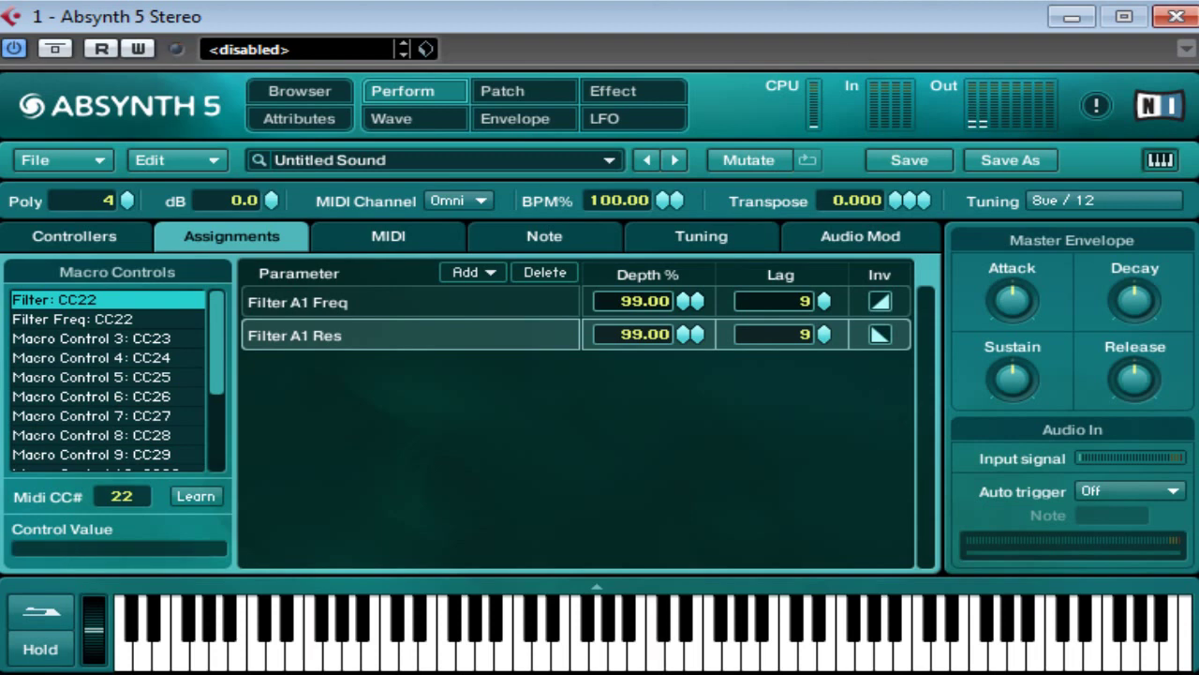
{"action": "left_click_drag", "start_coordinate": [210, 306], "coordinate": [58, 330]}
{"action": "left_click", "coordinate": [52, 337]}
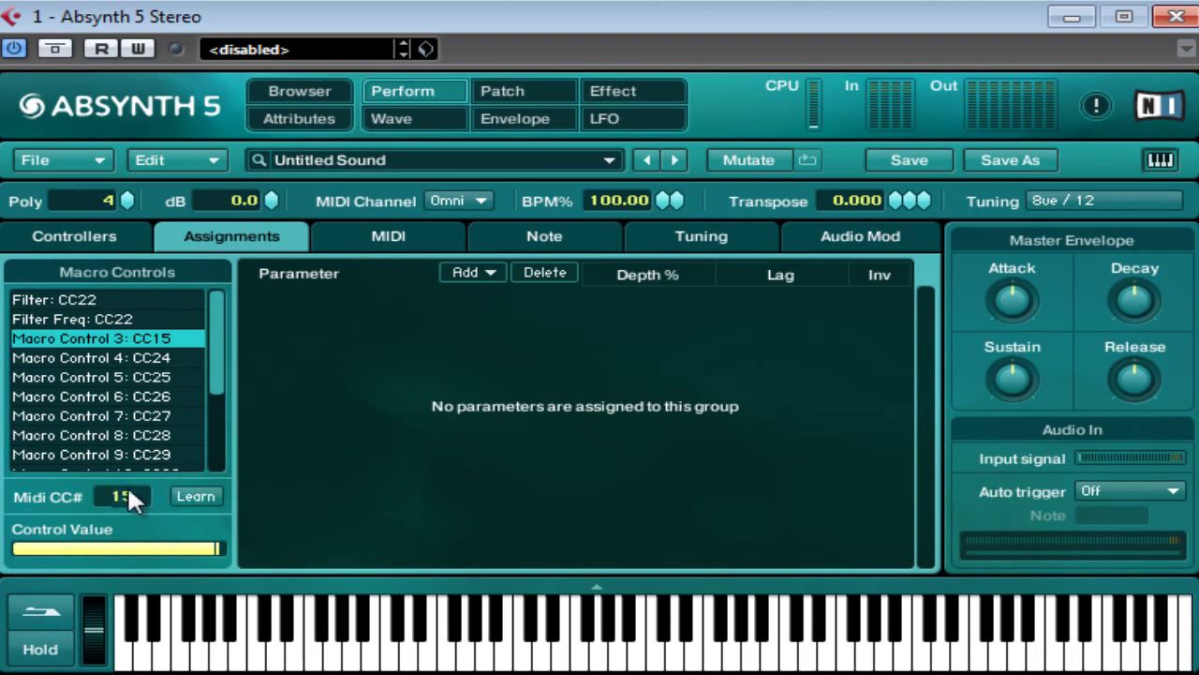
{"action": "left_click", "coordinate": [178, 489]}
From the Patch page, link oscillator A's Trans row to Macro Control 3: CC23
{"action": "left_click", "coordinate": [495, 271]}
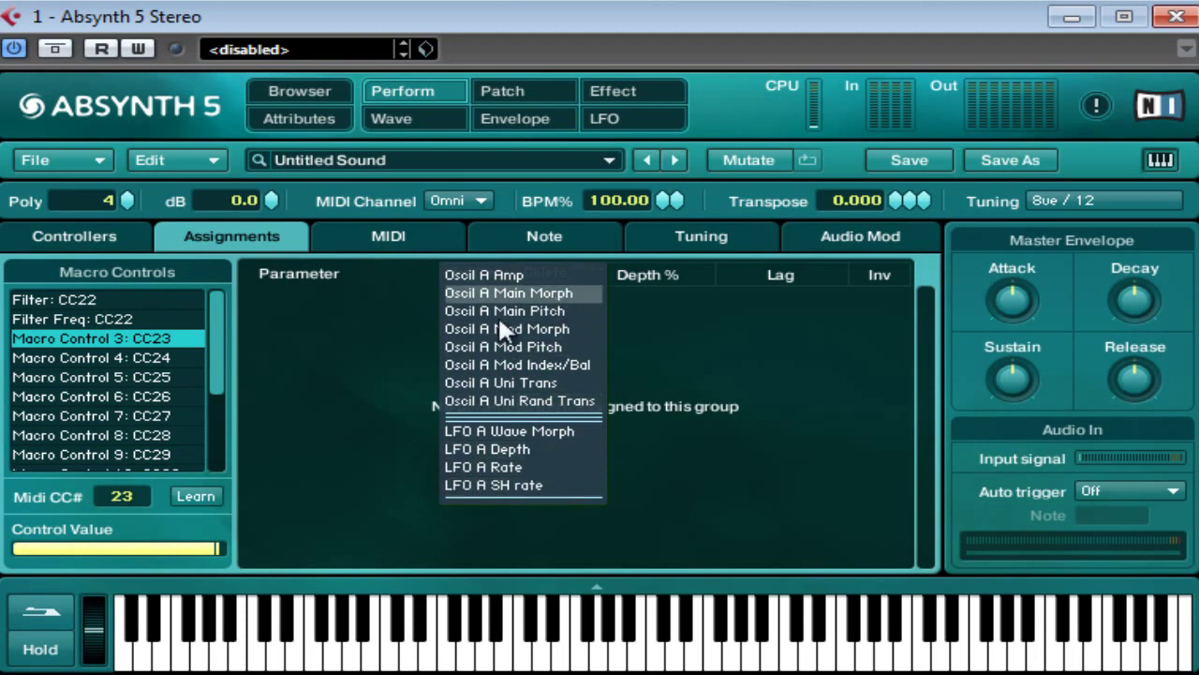
{"action": "left_click", "coordinate": [377, 342]}
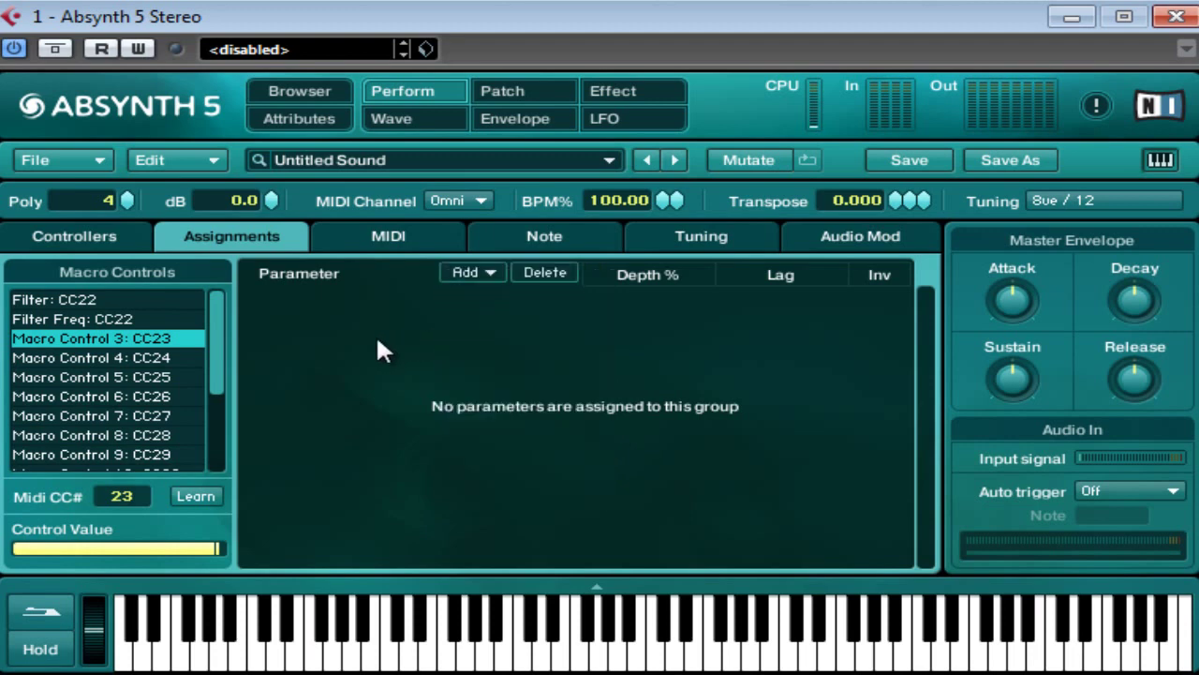
{"action": "left_click", "coordinate": [497, 89]}
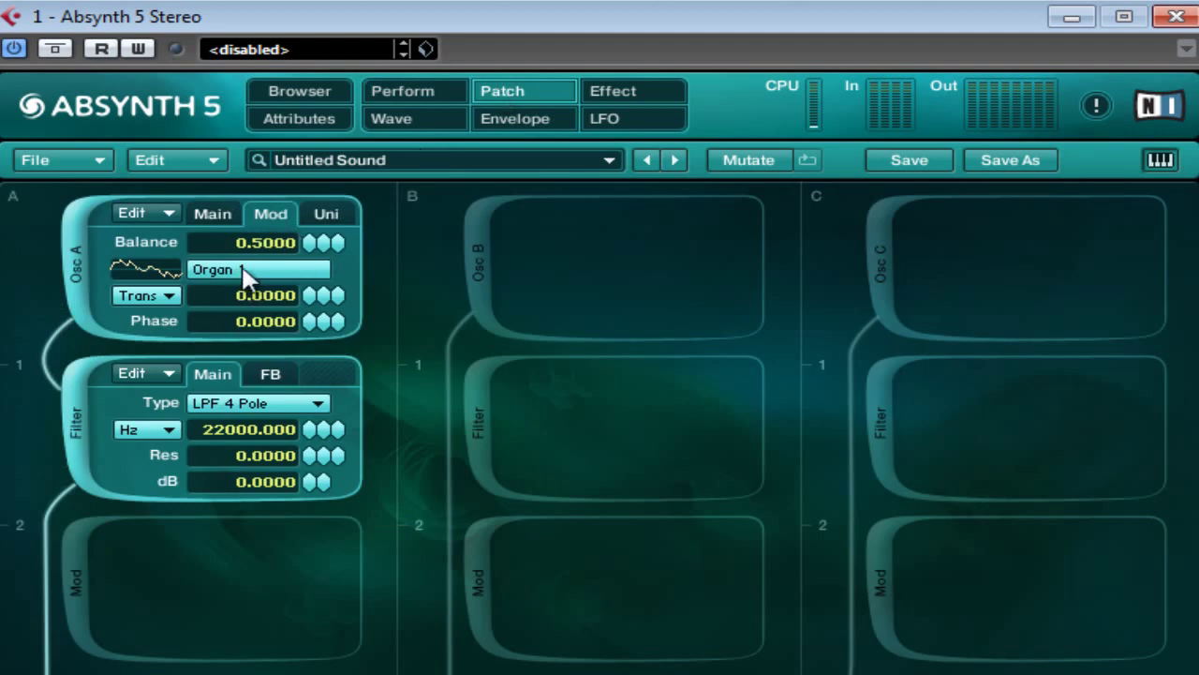
{"action": "left_click", "coordinate": [311, 298]}
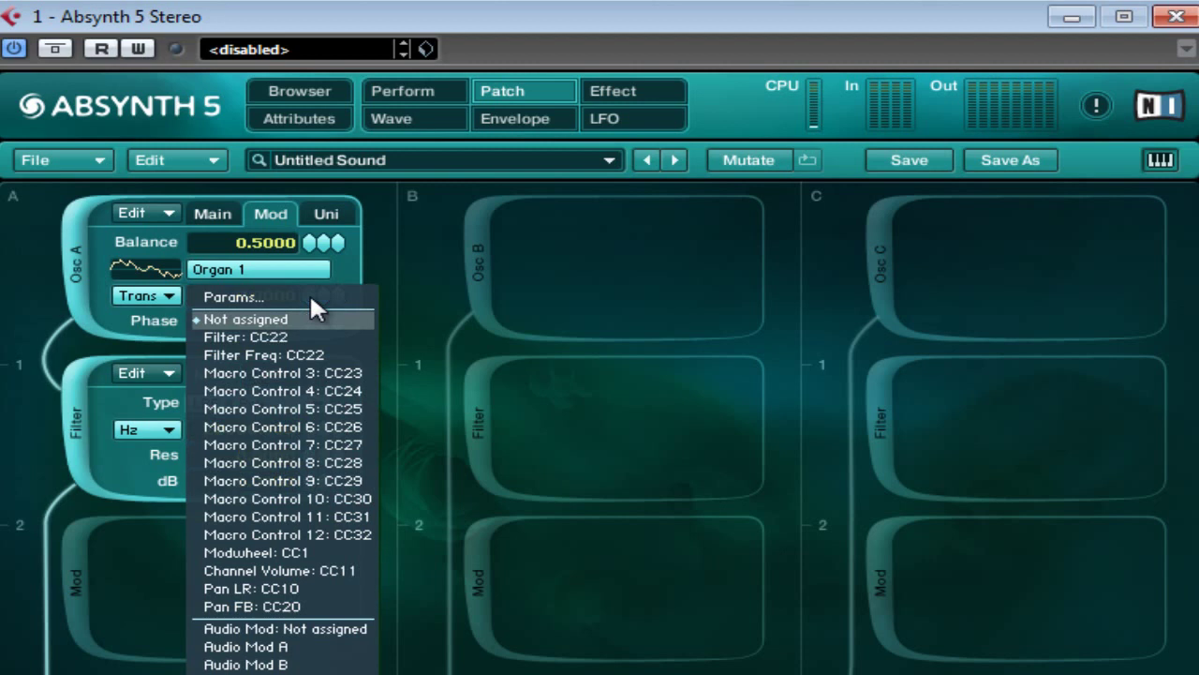
{"action": "left_click", "coordinate": [440, 286]}
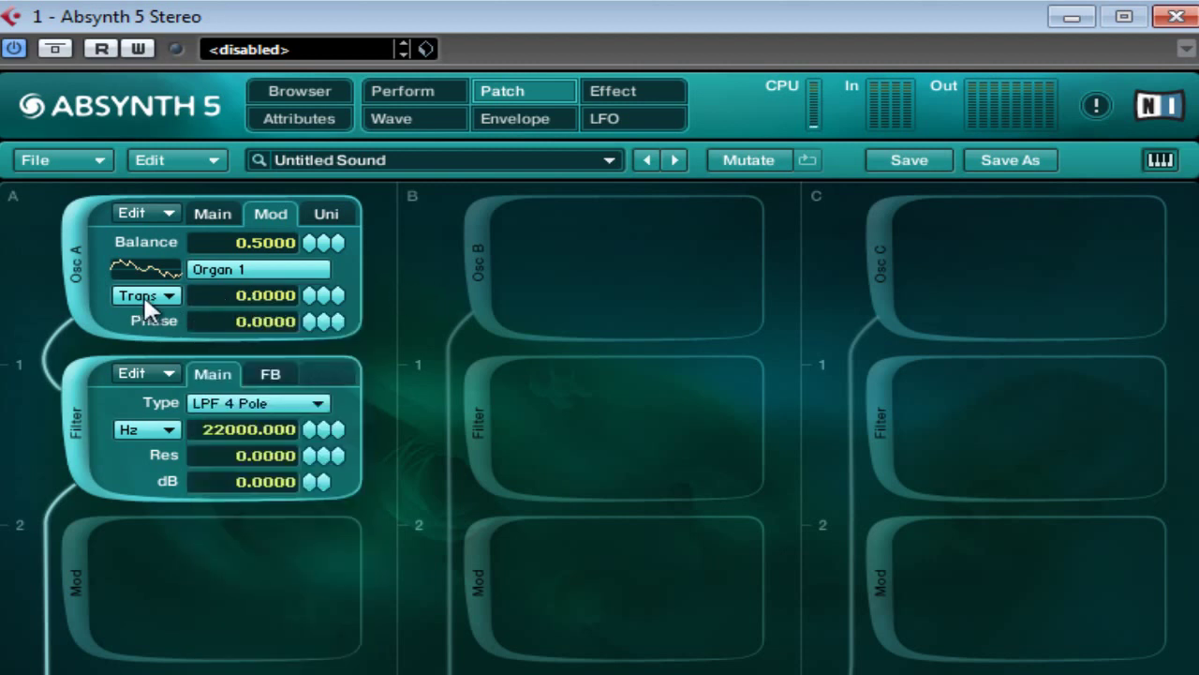
{"action": "left_click", "coordinate": [310, 297]}
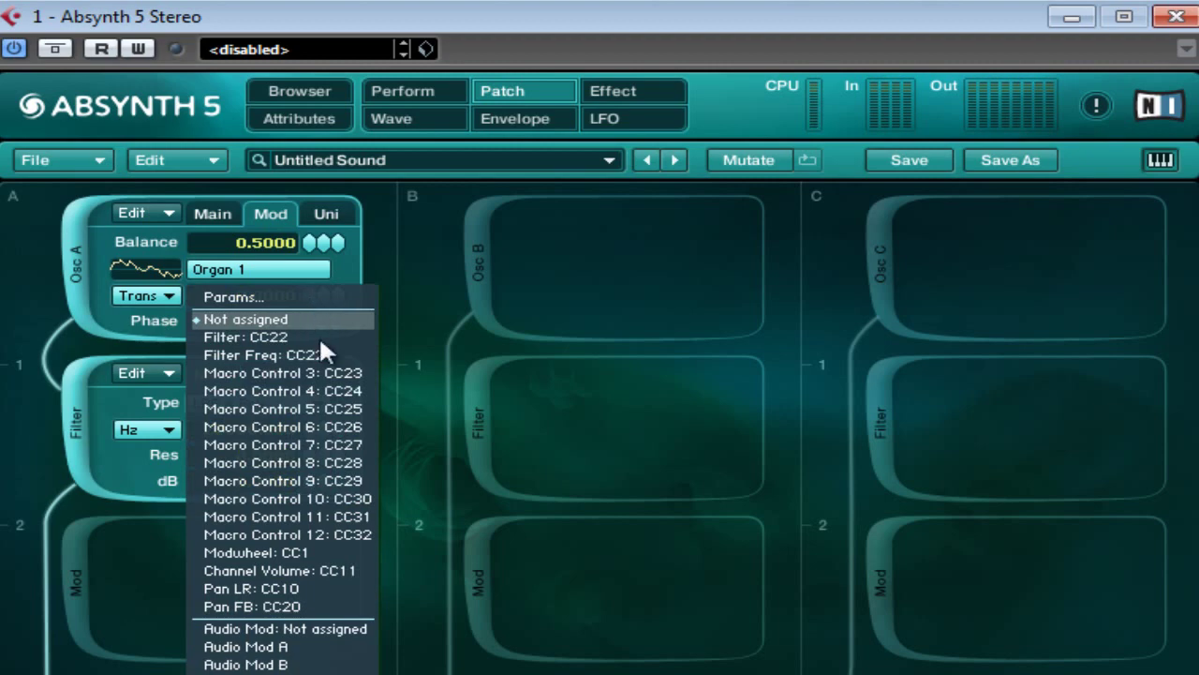
{"action": "left_click", "coordinate": [355, 371]}
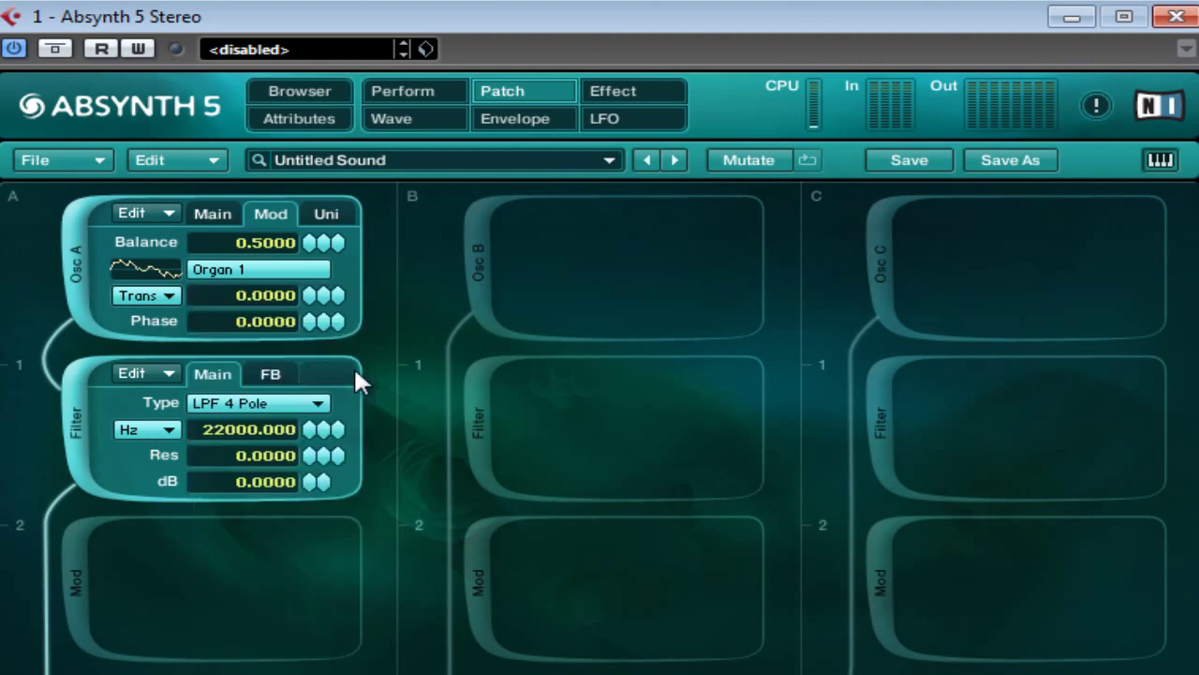
Start MIDI learn on the Filter: CC22 macro controller from the Perform controllers grid
{"action": "left_click", "coordinate": [394, 89]}
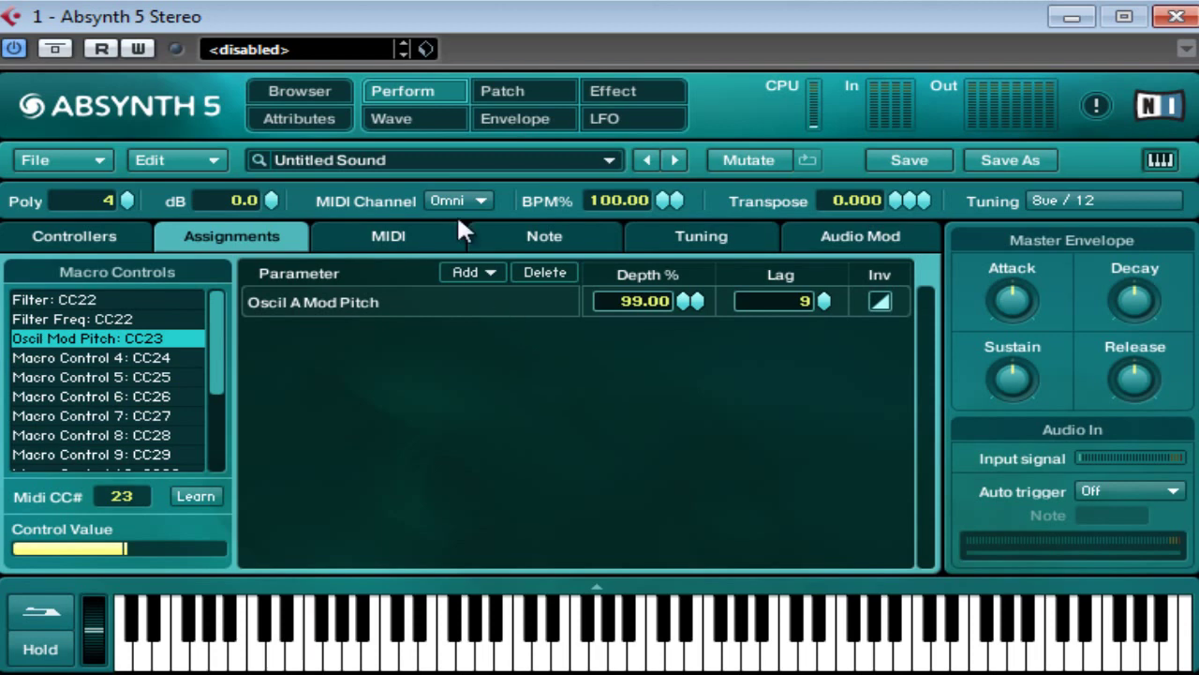
{"action": "left_click", "coordinate": [95, 245]}
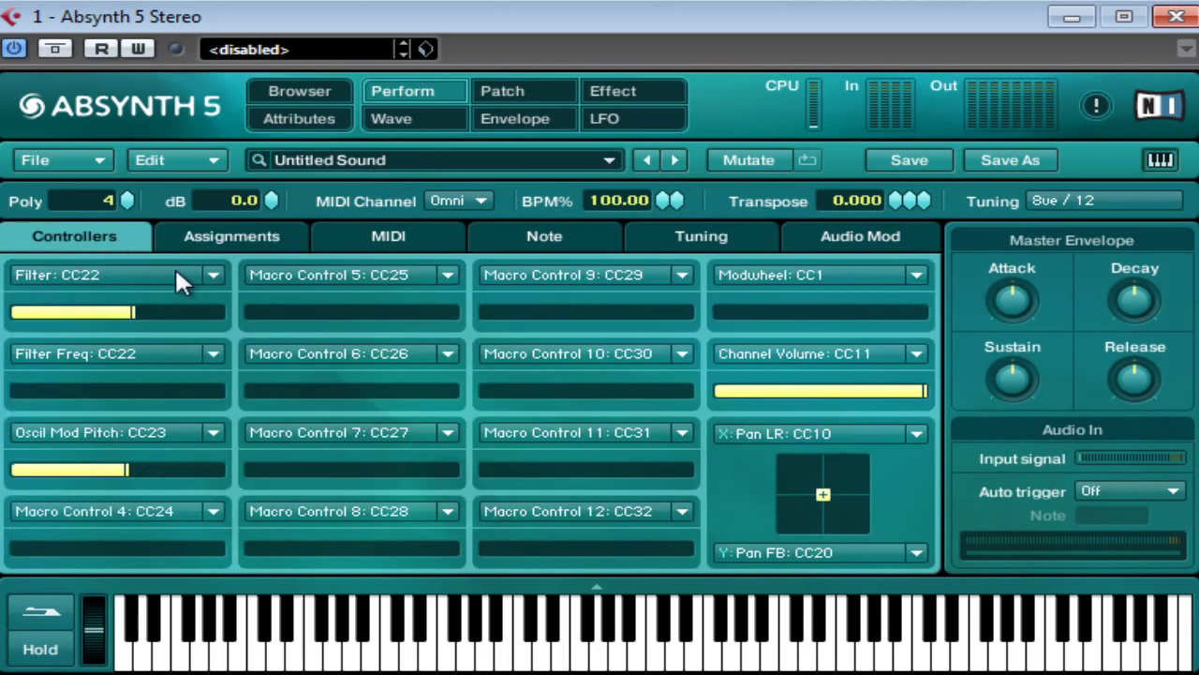
{"action": "left_click", "coordinate": [493, 89]}
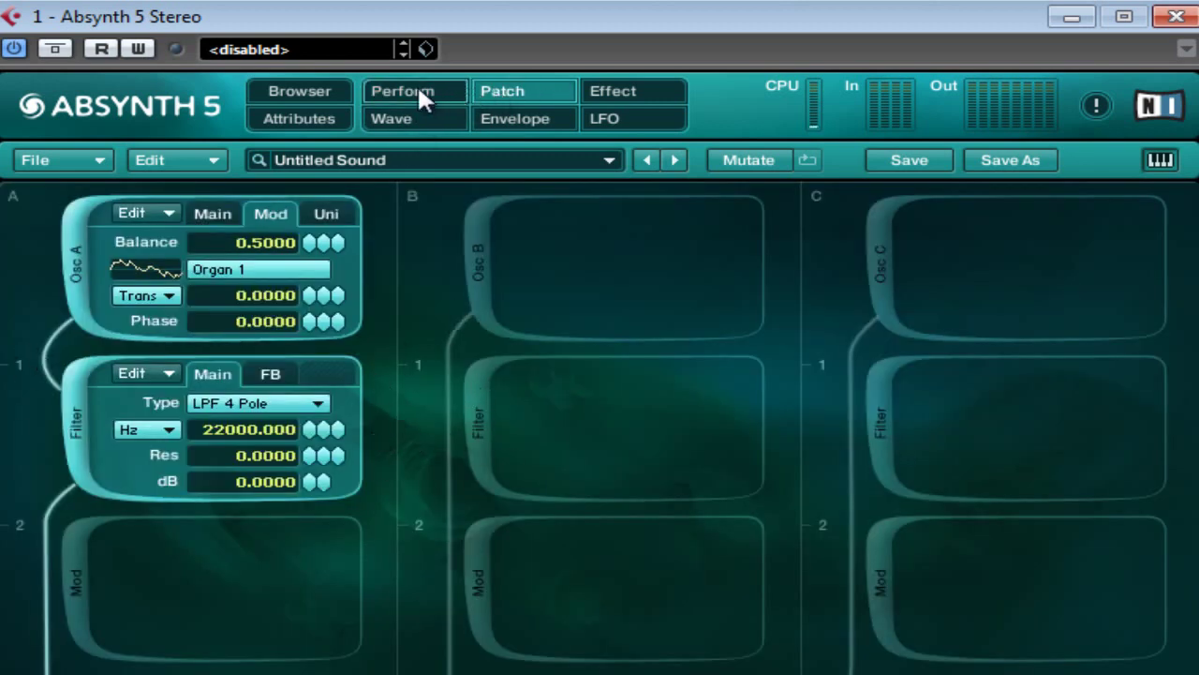
{"action": "left_click", "coordinate": [419, 89]}
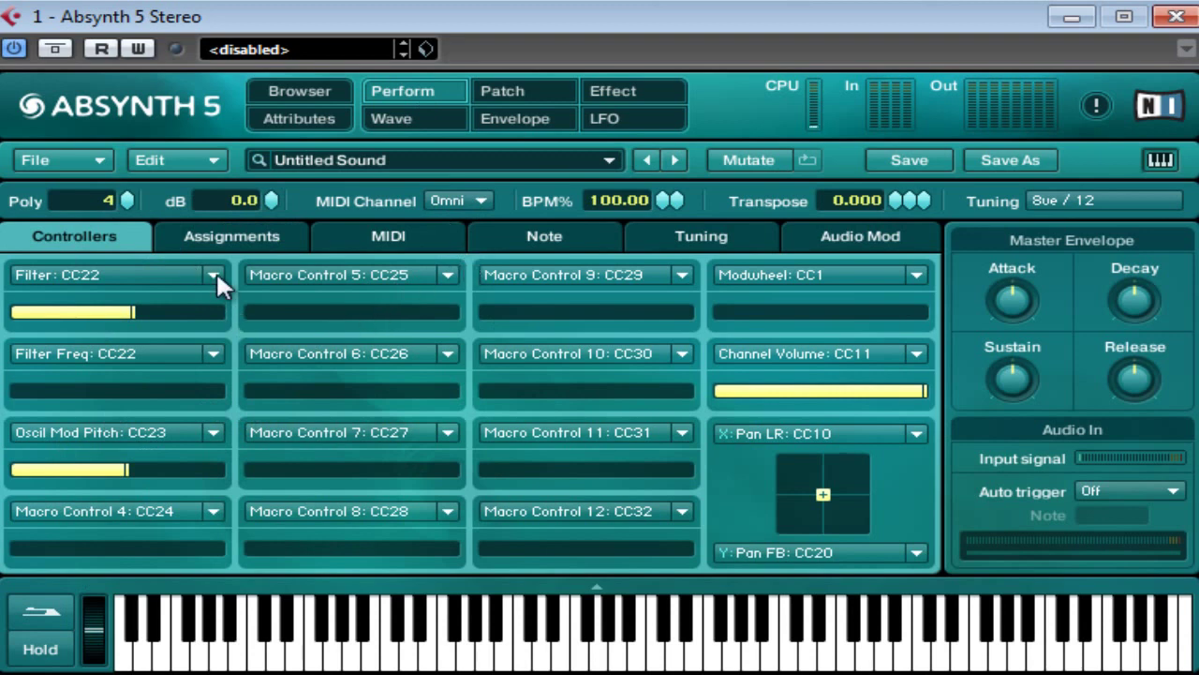
{"action": "left_click", "coordinate": [213, 274]}
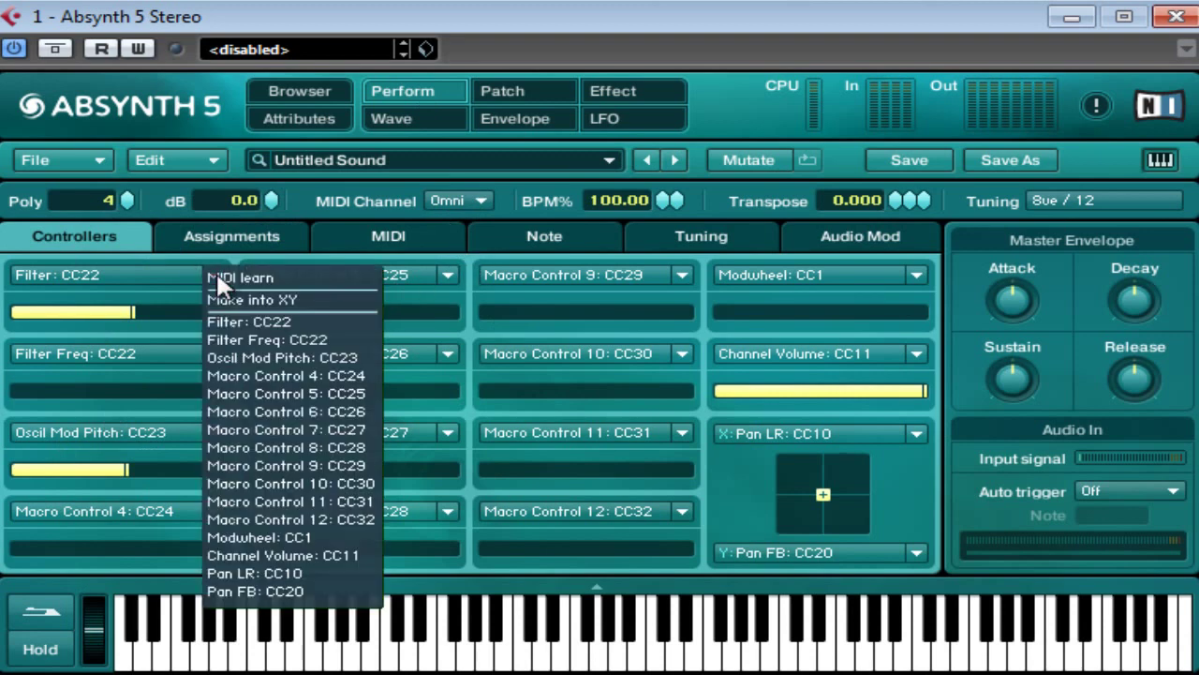
{"action": "left_click", "coordinate": [282, 275]}
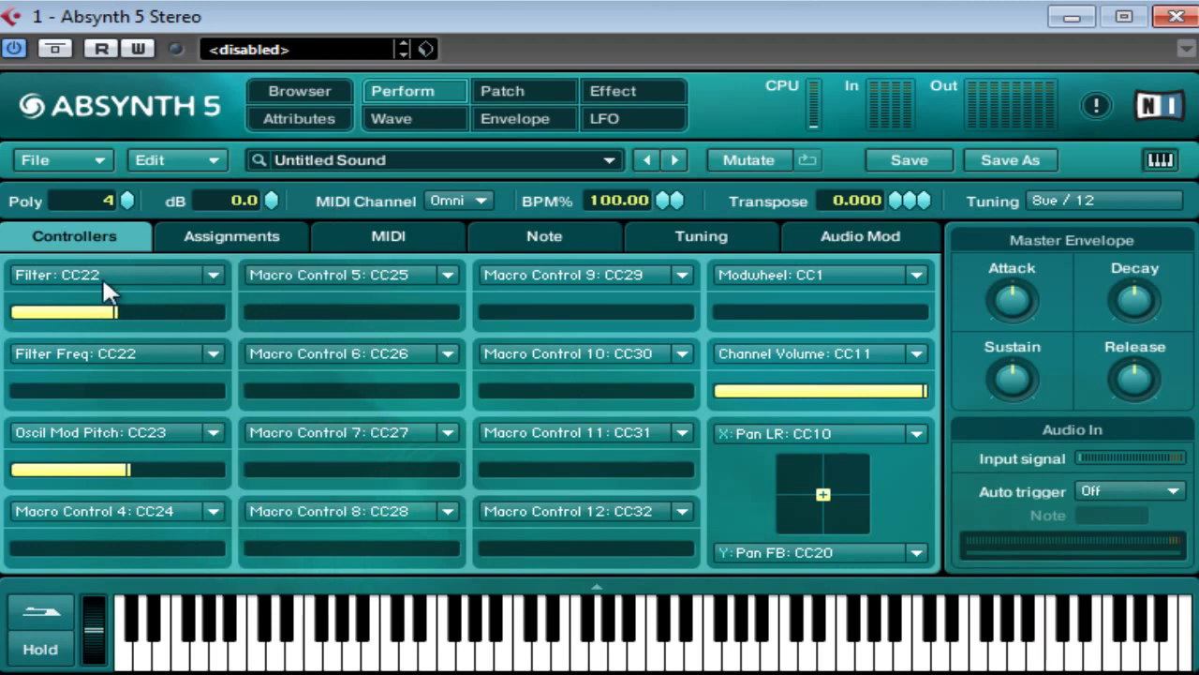
{"action": "left_click", "coordinate": [215, 268]}
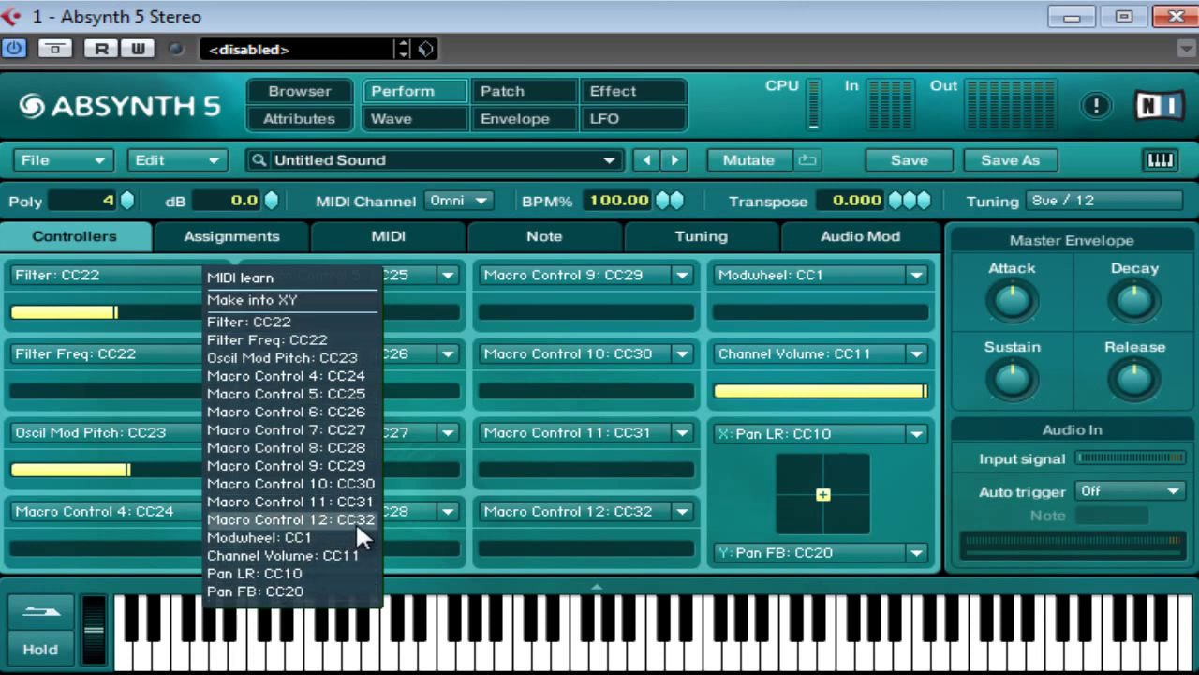
{"action": "left_click", "coordinate": [467, 448]}
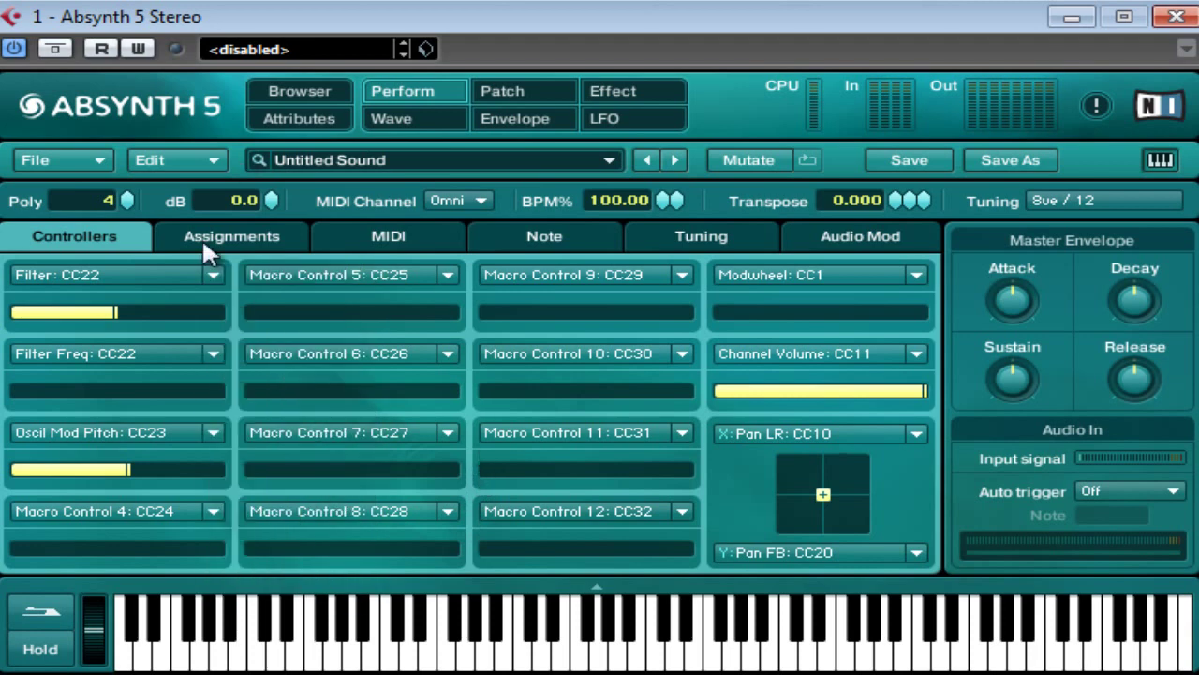
Check the MIDI learn options on the envelope Attack and Sustain knobs
{"action": "right_click", "coordinate": [999, 300]}
{"action": "left_click", "coordinate": [956, 301]}
{"action": "right_click", "coordinate": [1023, 380]}
{"action": "left_click", "coordinate": [1031, 368]}
Show Osc A's unison settings and inspect the Trans controller assignment list
{"action": "left_click", "coordinate": [499, 93]}
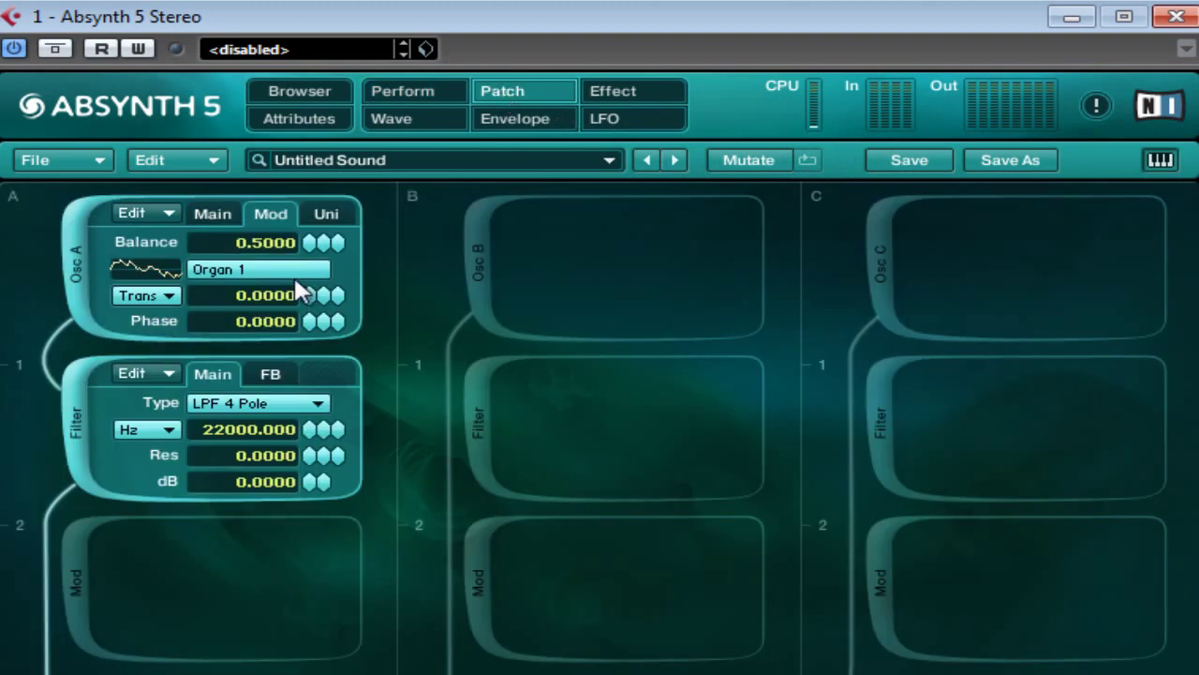
{"action": "left_click", "coordinate": [307, 219]}
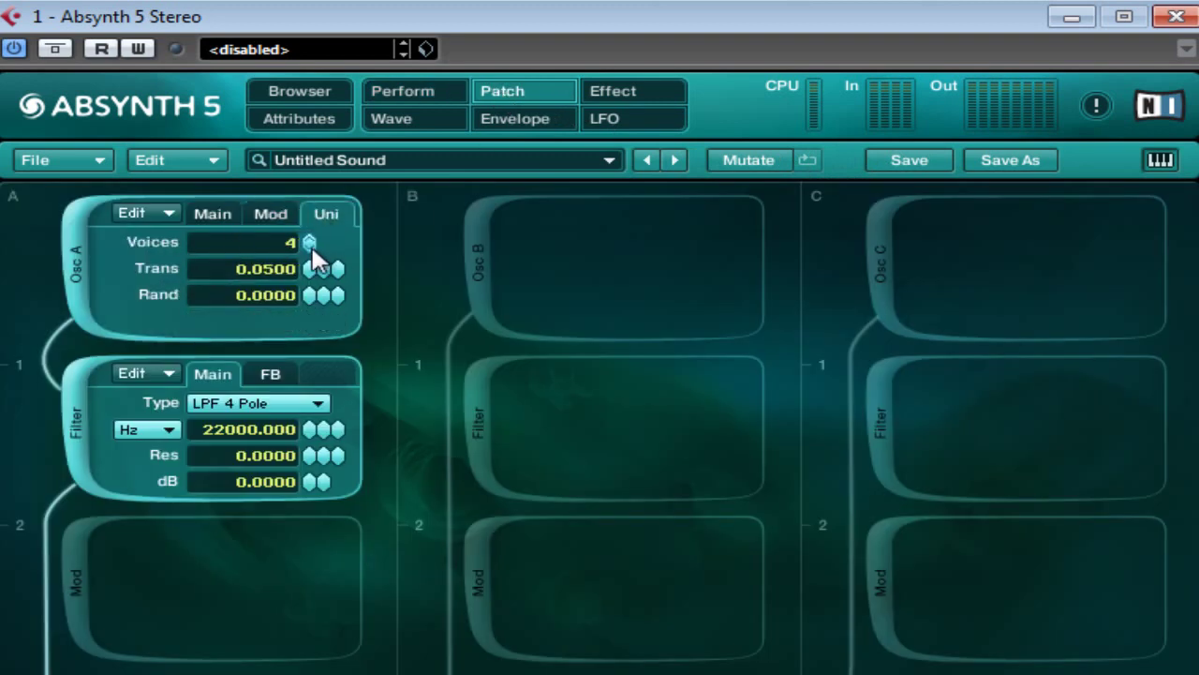
{"action": "left_click", "coordinate": [310, 271]}
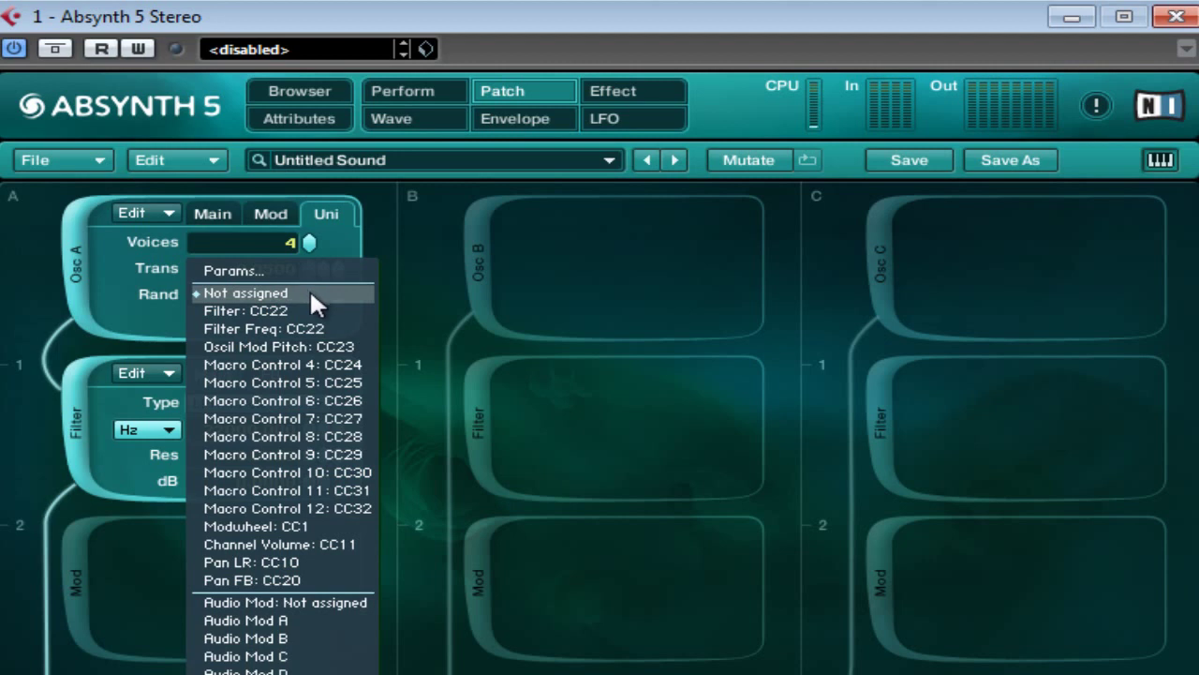
{"action": "left_click", "coordinate": [407, 263]}
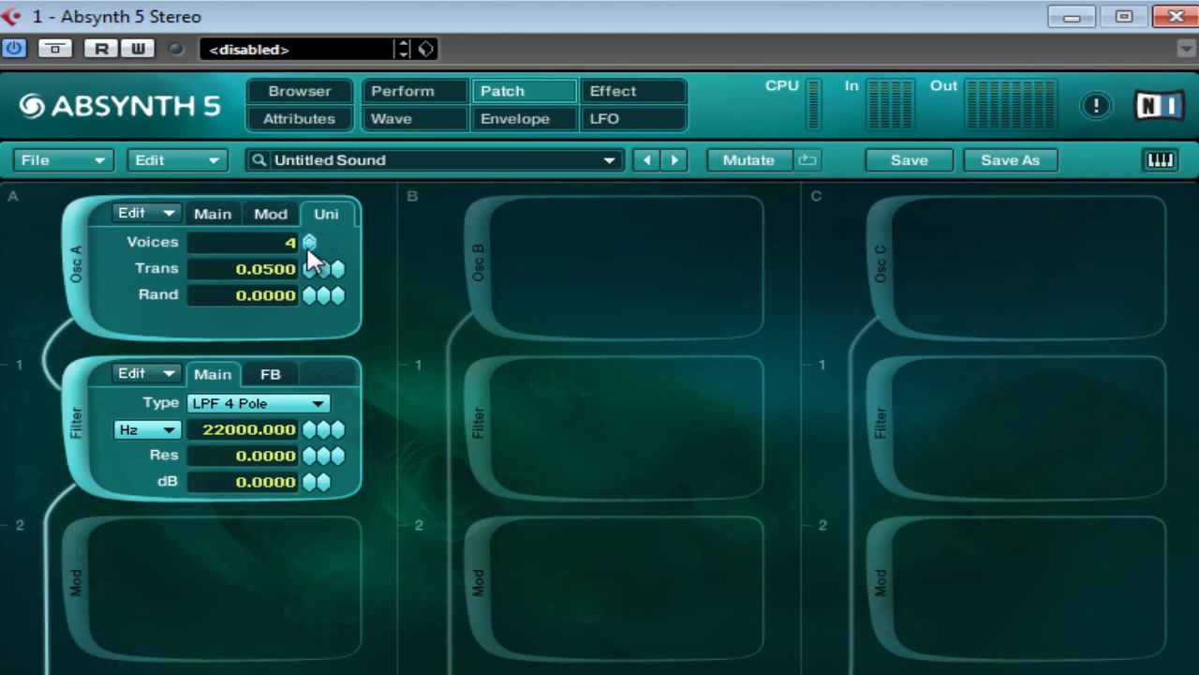
MIDI-learn Macro Control 12 and assign it to Osc A's unison Trans
{"action": "left_click", "coordinate": [405, 91]}
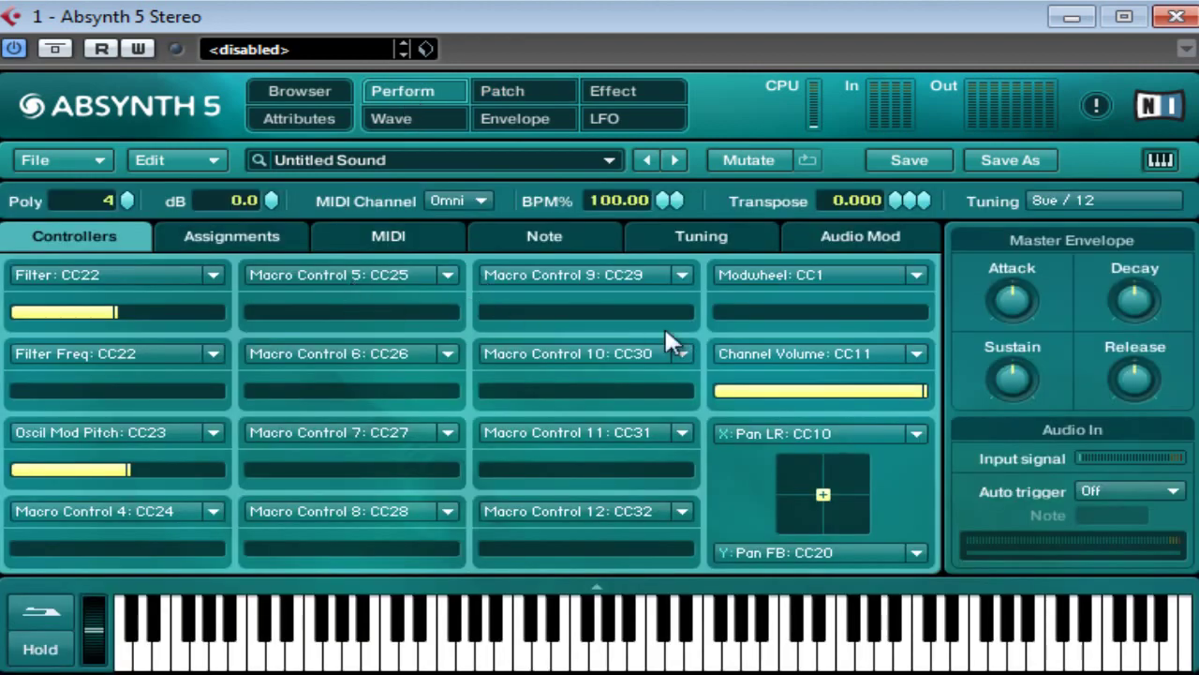
{"action": "left_click", "coordinate": [681, 510]}
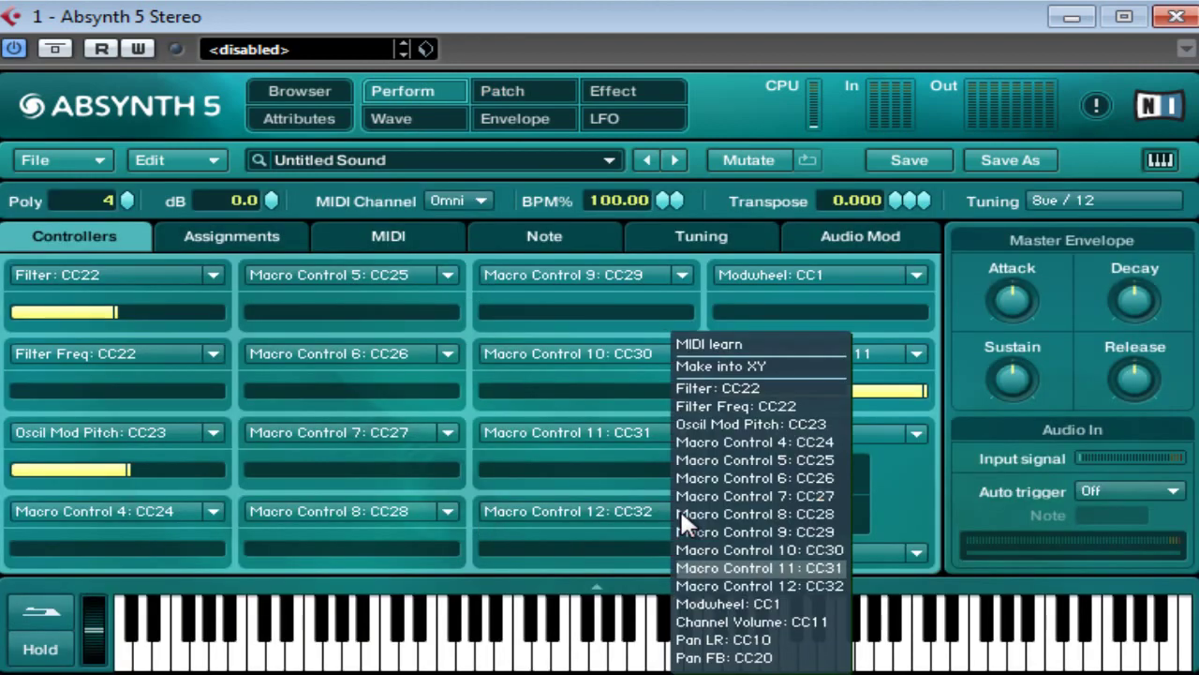
{"action": "left_click", "coordinate": [754, 339]}
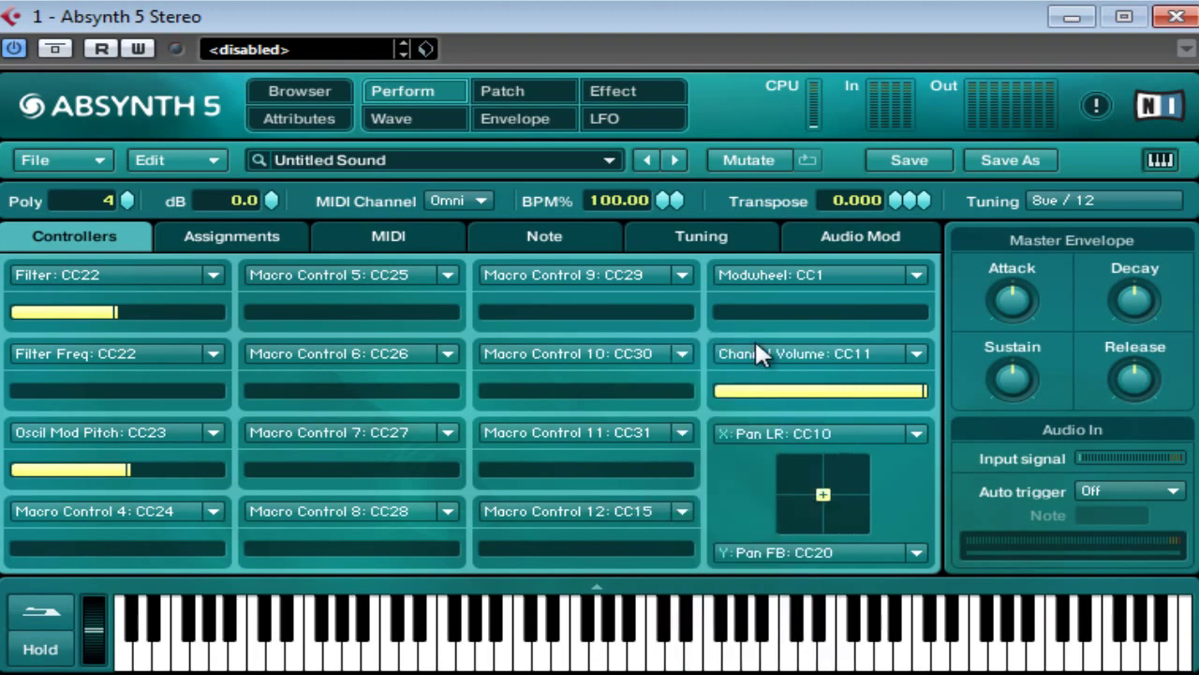
{"action": "left_click", "coordinate": [495, 91]}
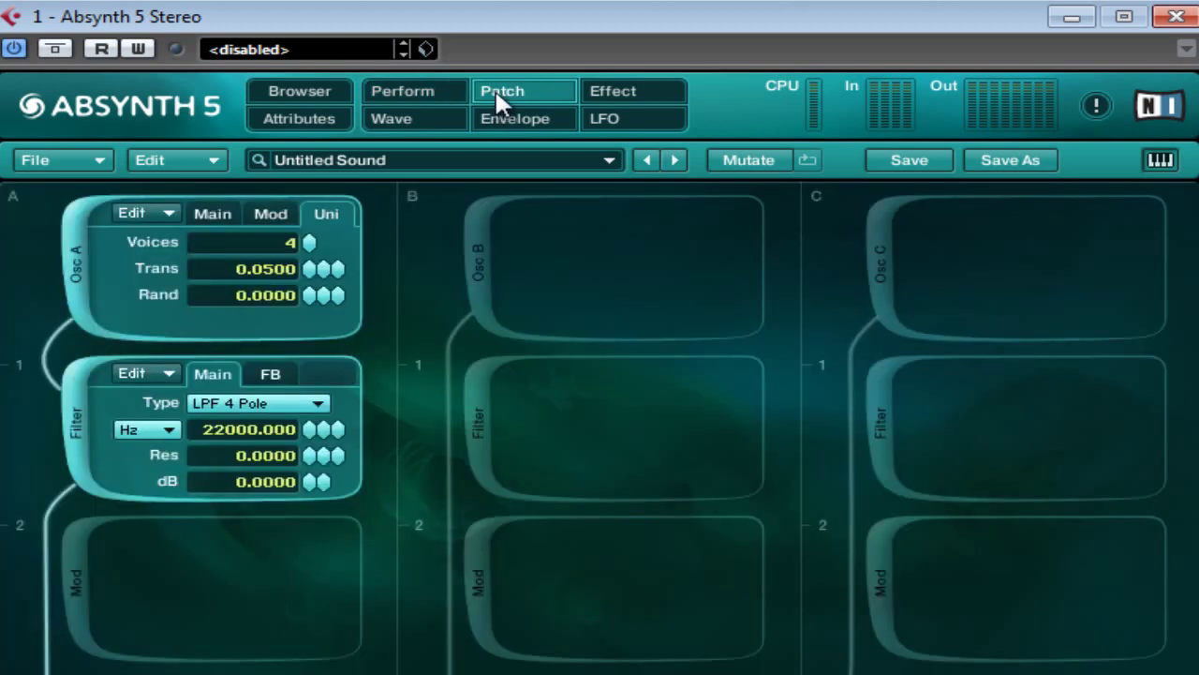
{"action": "left_click", "coordinate": [312, 270]}
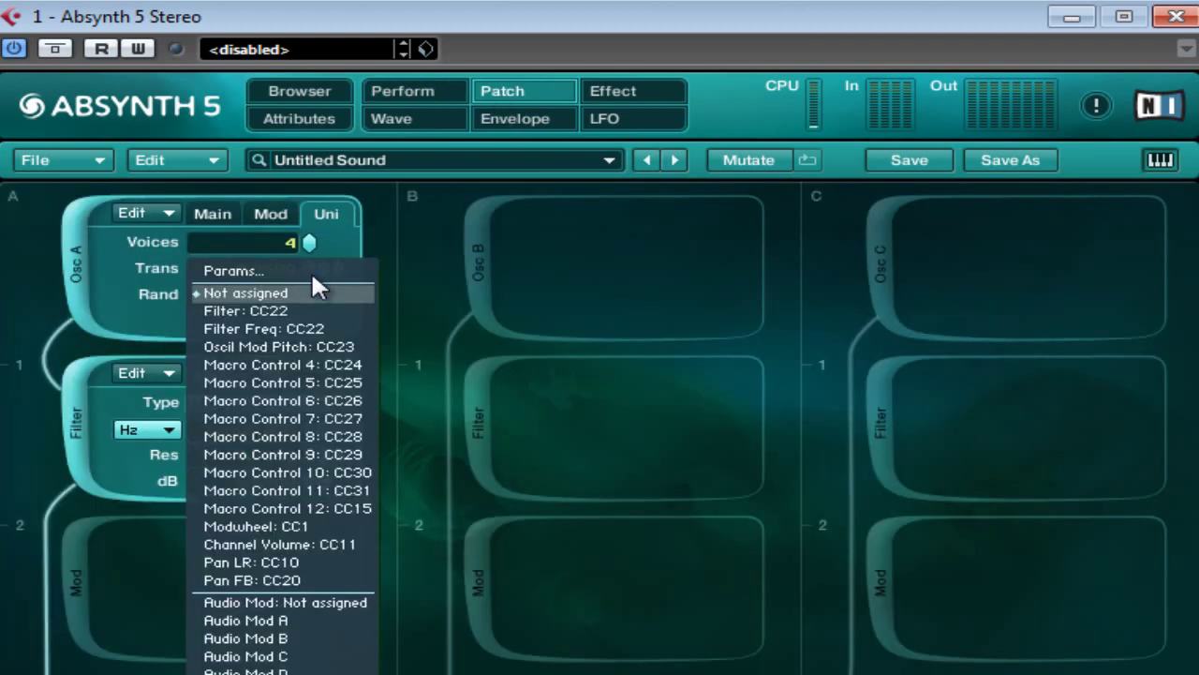
{"action": "left_click", "coordinate": [369, 508]}
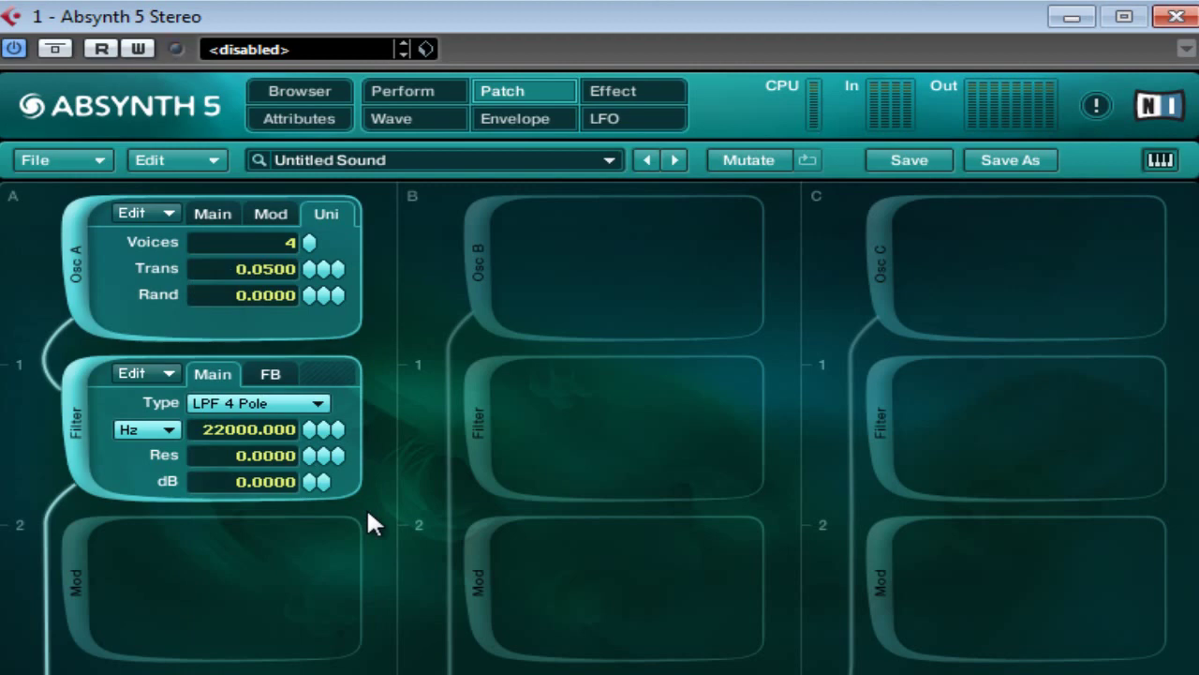
Show the Perform controllers page and arm automation writing (W) for Absynth 5
{"action": "left_click", "coordinate": [404, 86]}
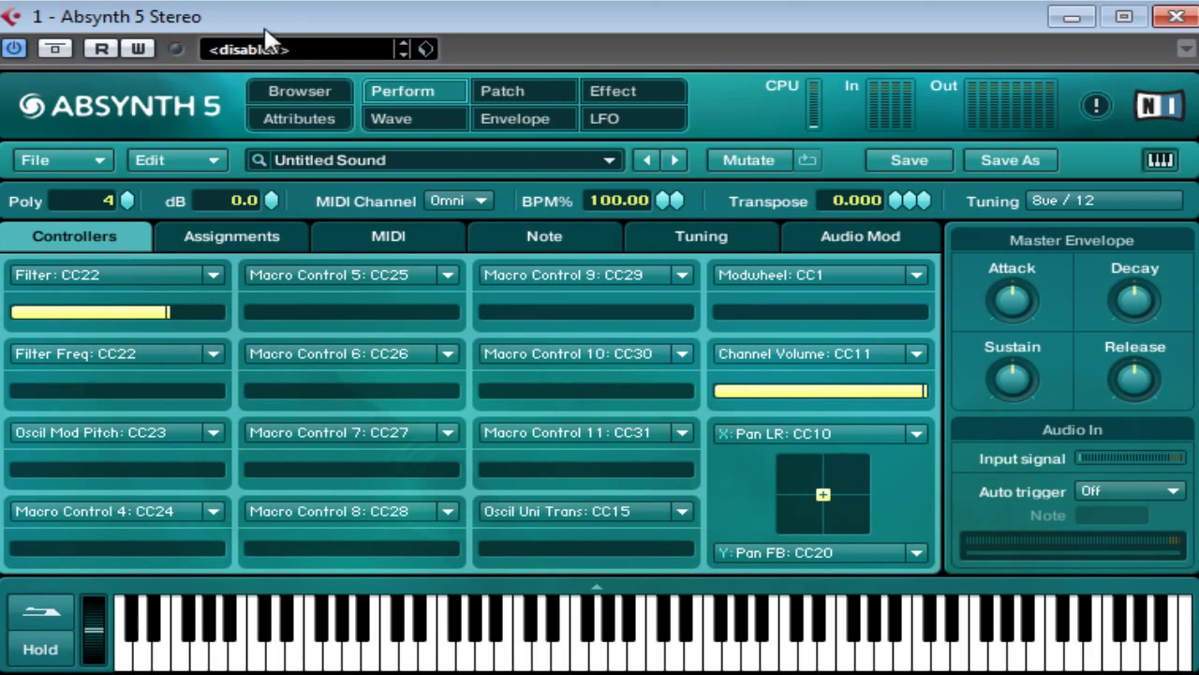
{"action": "left_click", "coordinate": [138, 50]}
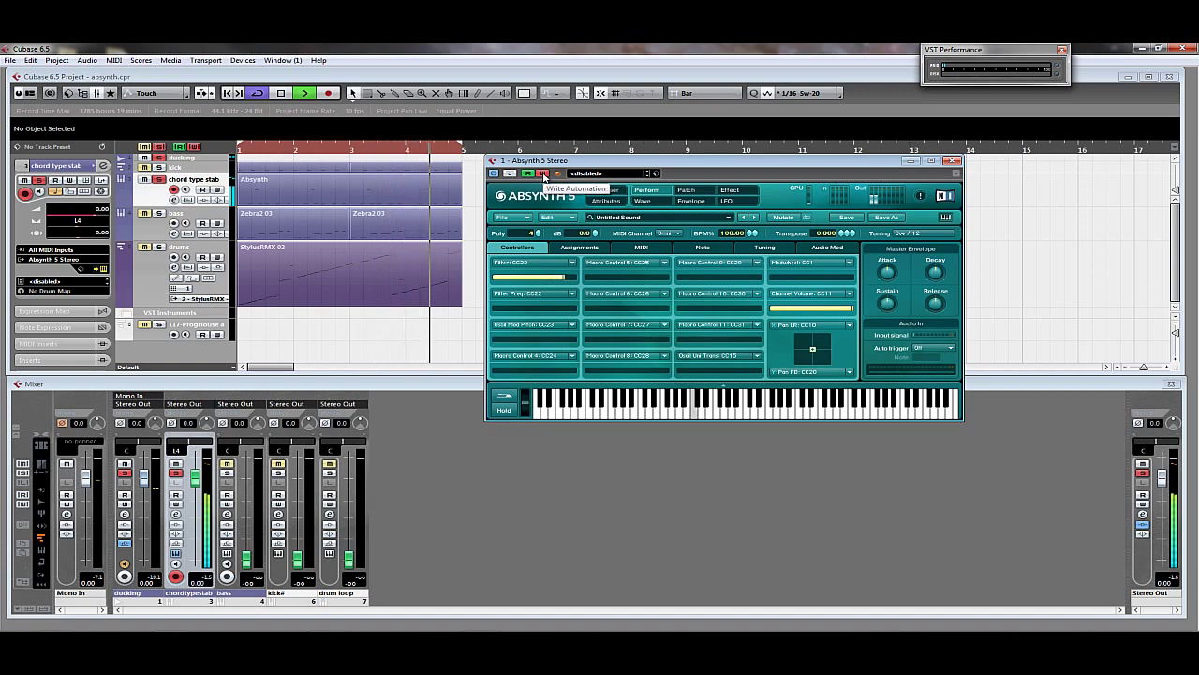
Stop playback, disable Absynth's write automation, play briefly, then return to bar 1
{"action": "key", "text": "space"}
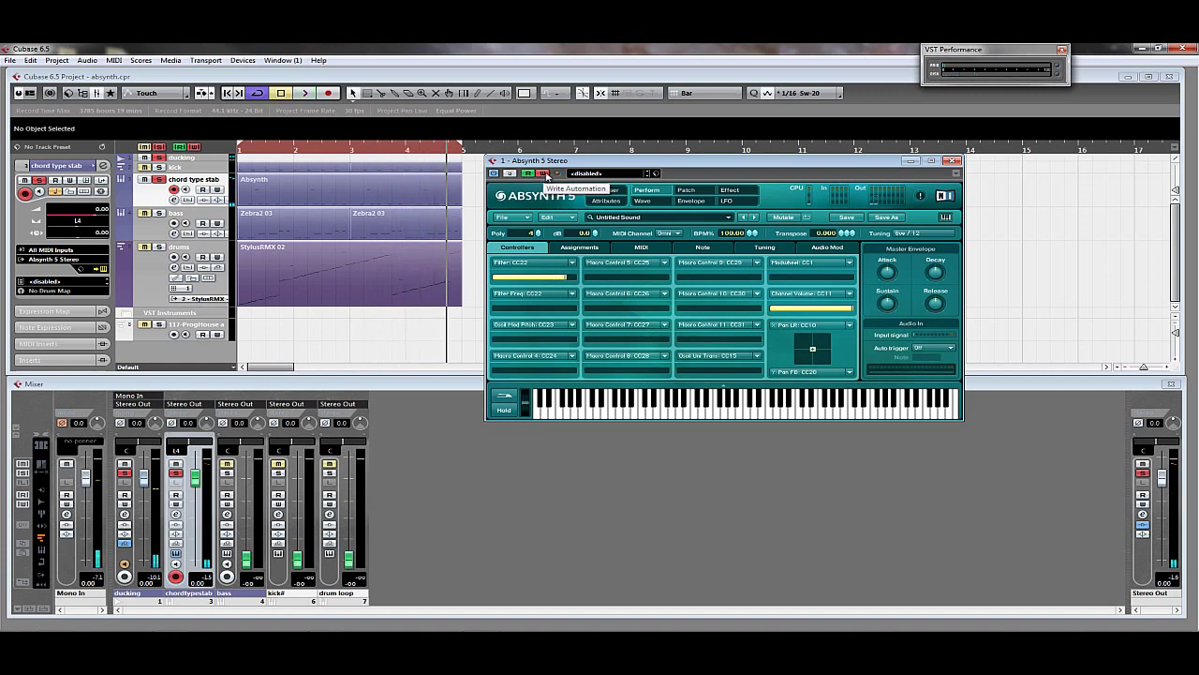
{"action": "left_click", "coordinate": [544, 173]}
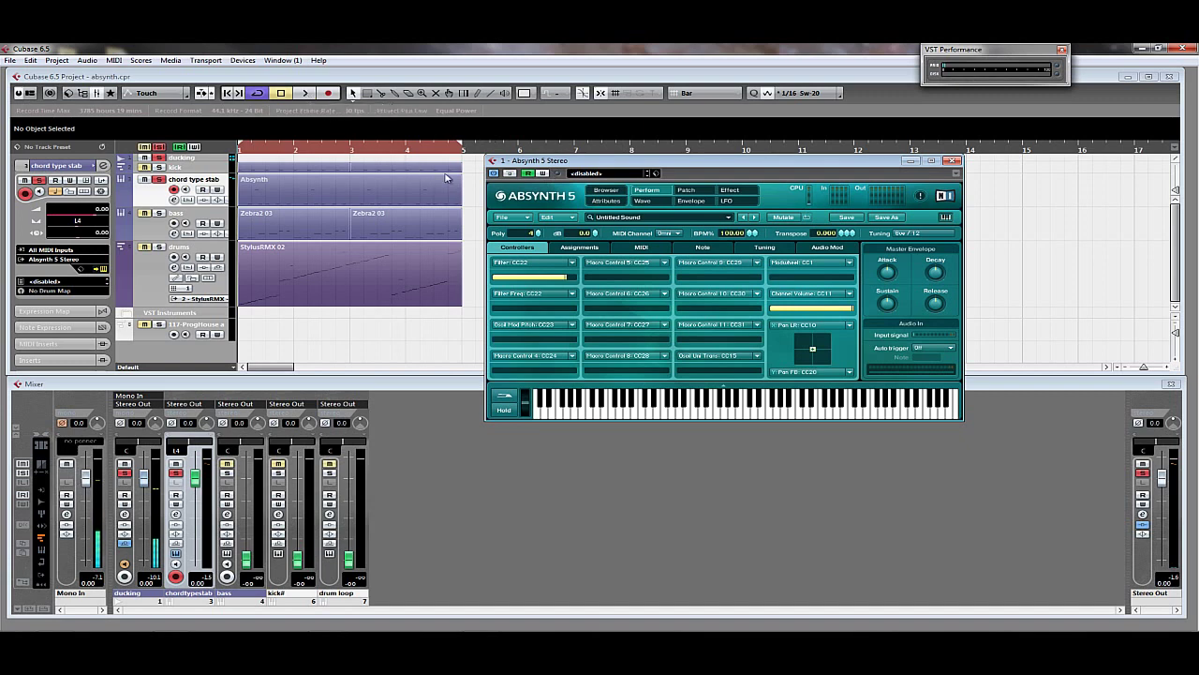
{"action": "left_click", "coordinate": [348, 94]}
{"action": "key", "text": "space"}
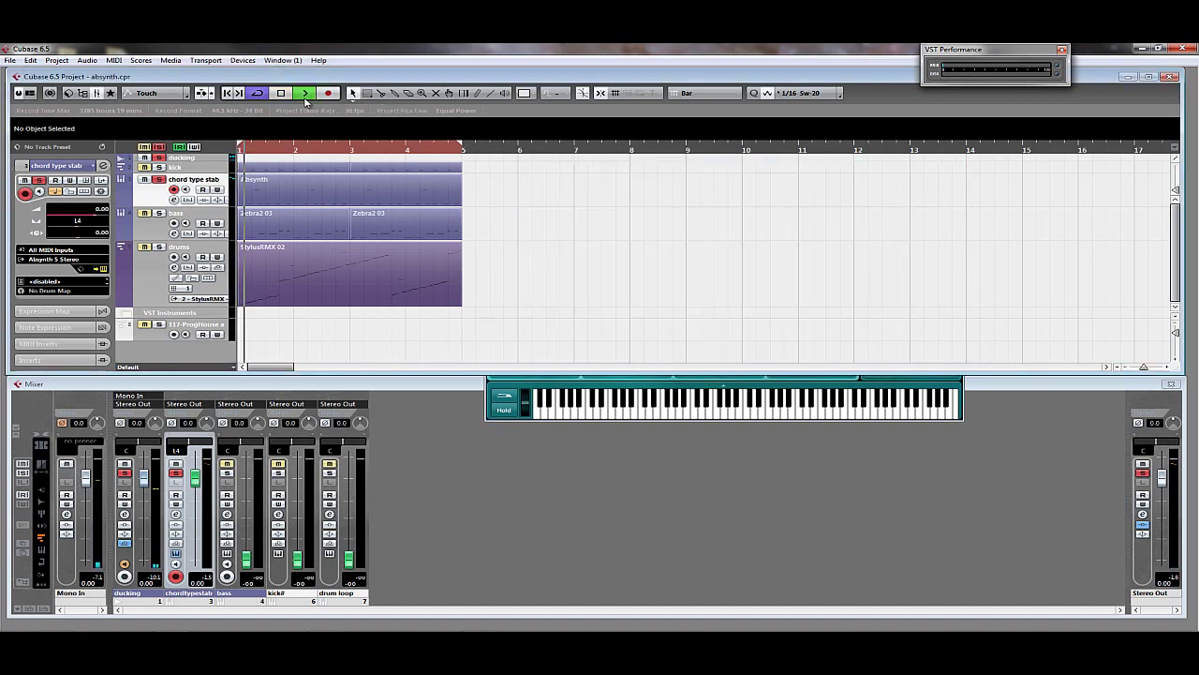
{"action": "left_click", "coordinate": [488, 387]}
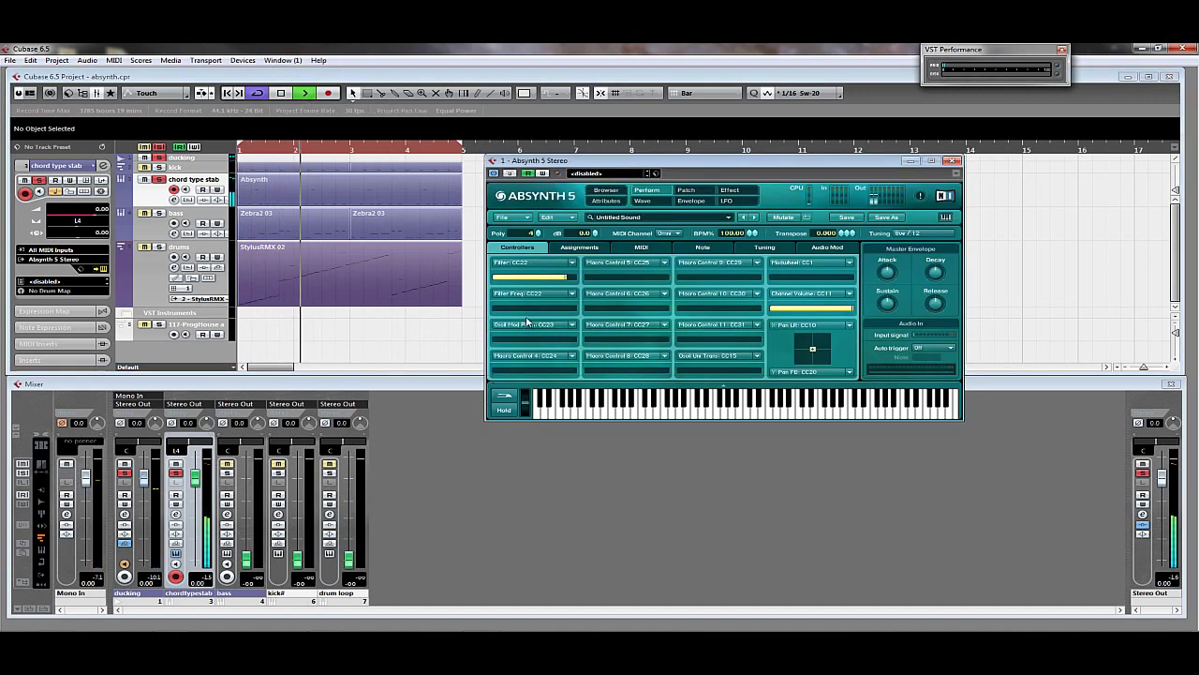
{"action": "key", "text": "space"}
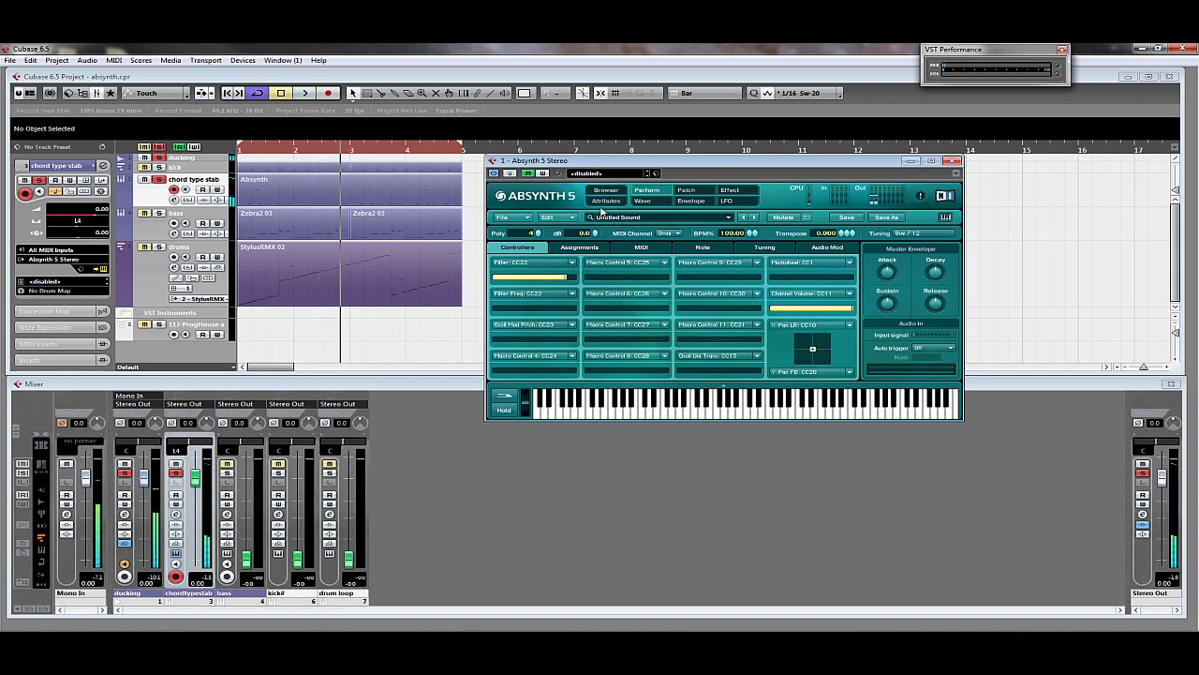
{"action": "key", "text": "Home"}
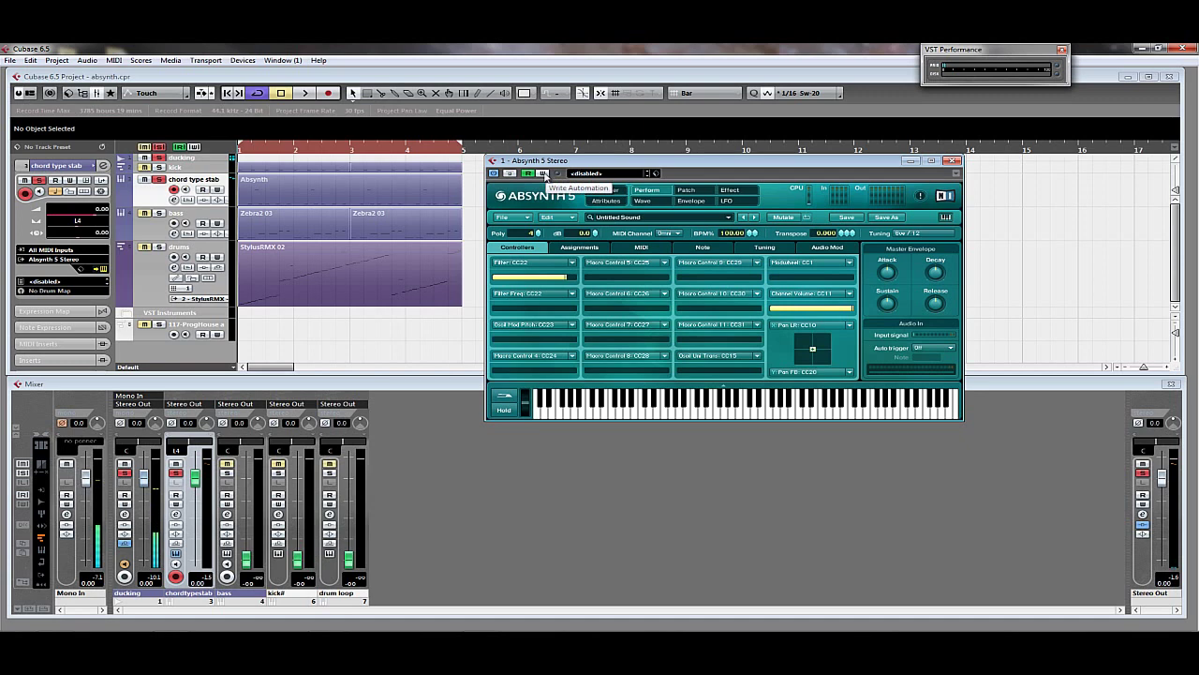
{"action": "right_click", "coordinate": [157, 200]}
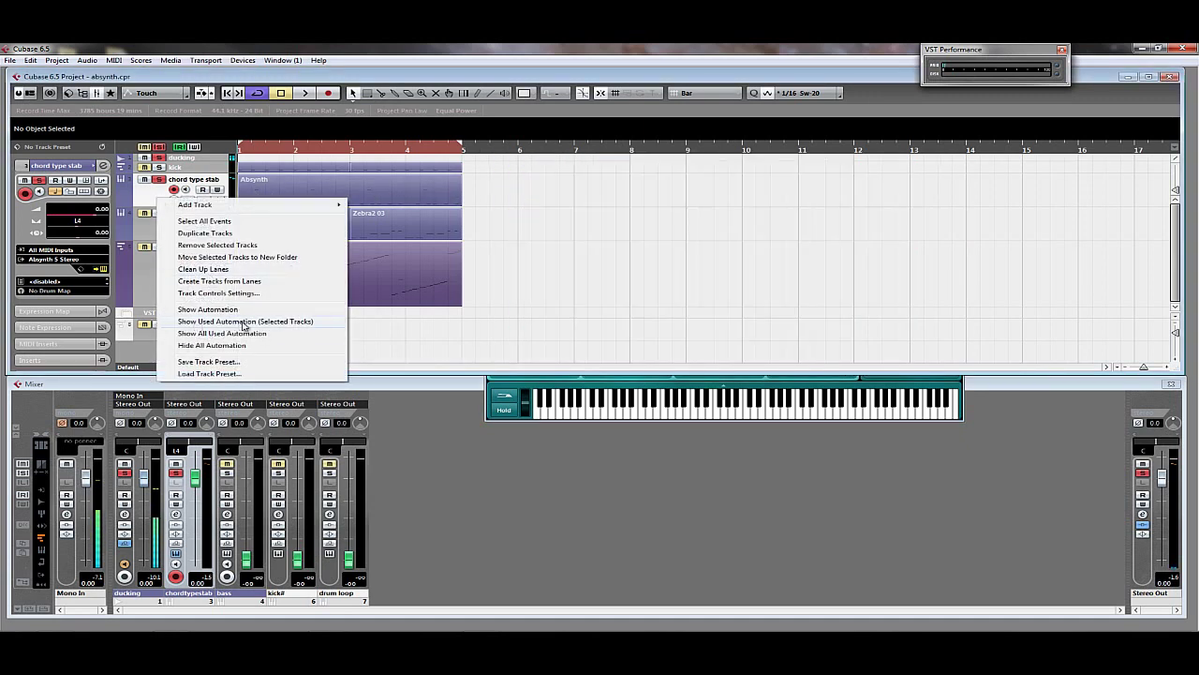
{"action": "left_click", "coordinate": [289, 326]}
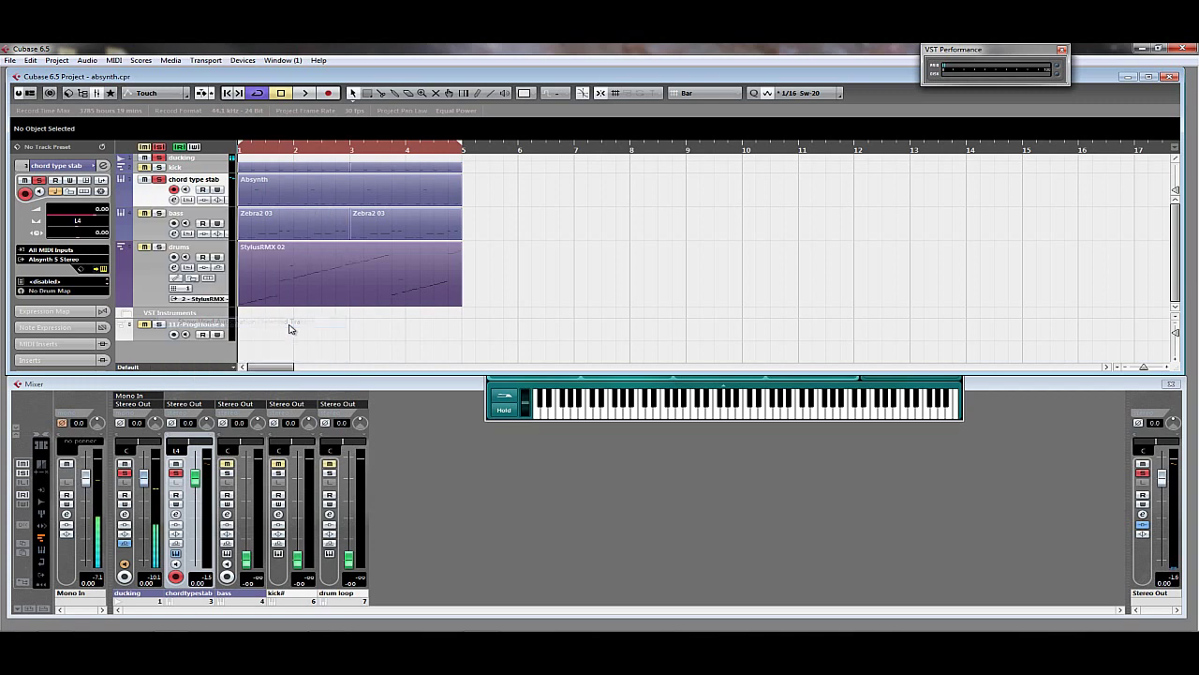
{"action": "left_click", "coordinate": [536, 386]}
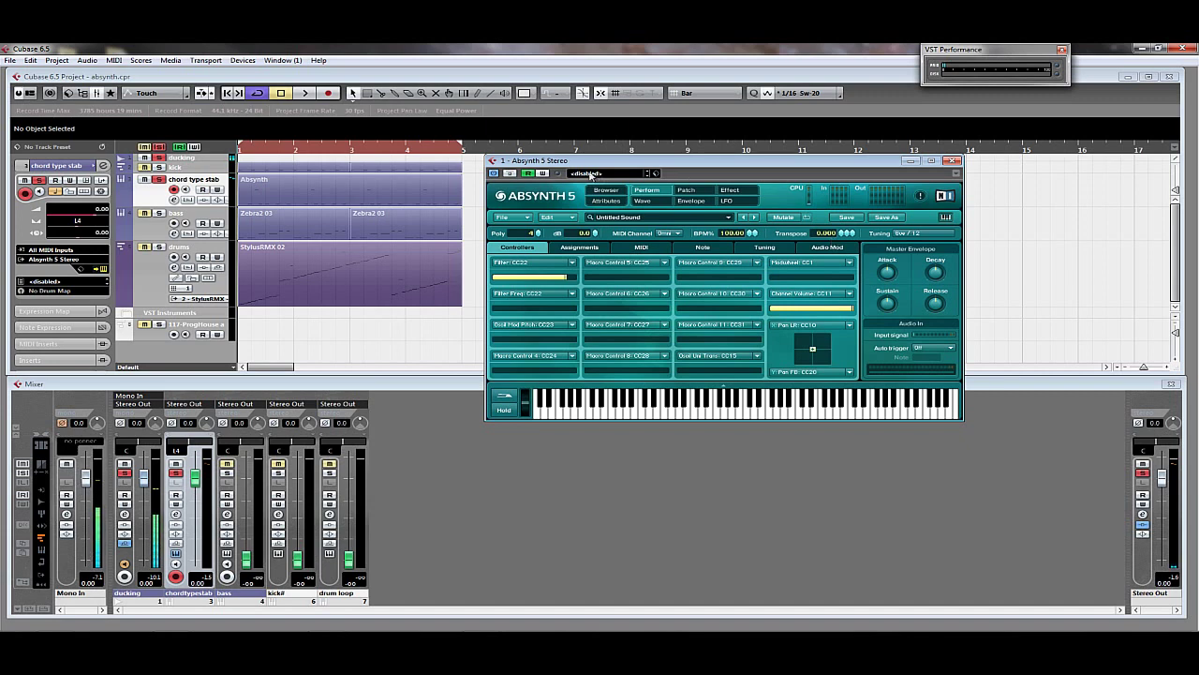
Arm Absynth's write automation, turn off Cycle, and record on the chord type stab track
{"action": "left_click", "coordinate": [543, 173]}
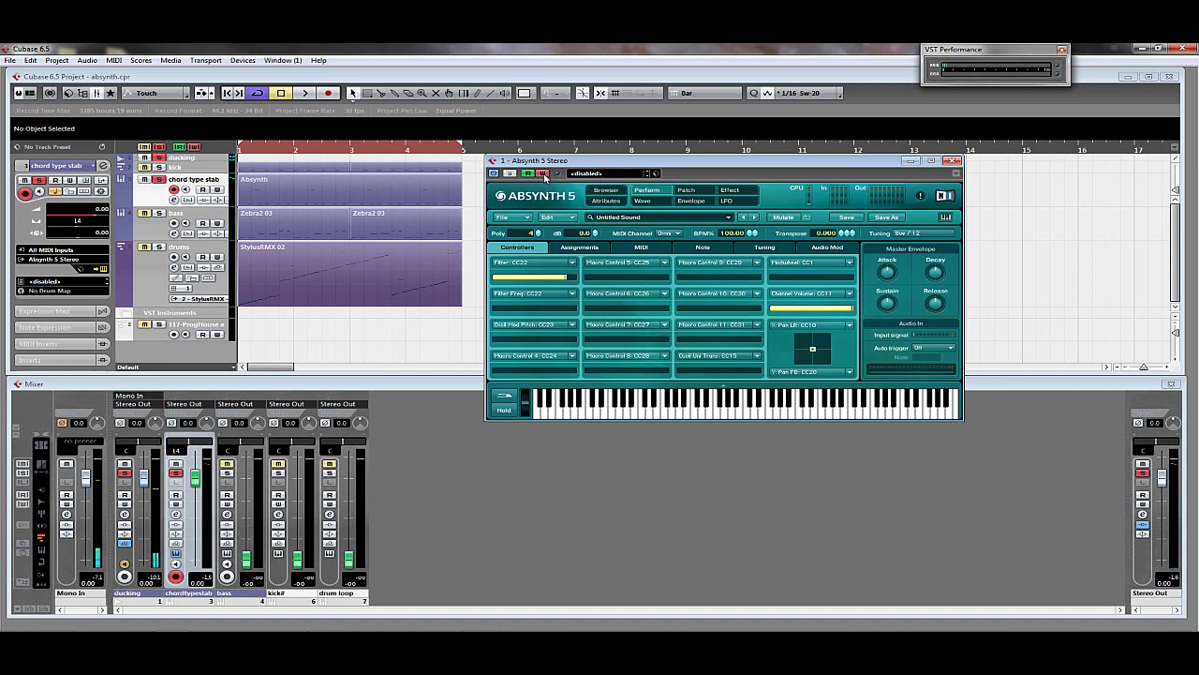
{"action": "left_click", "coordinate": [257, 92]}
{"action": "left_click", "coordinate": [500, 387]}
{"action": "key", "text": "KP_Multiply"}
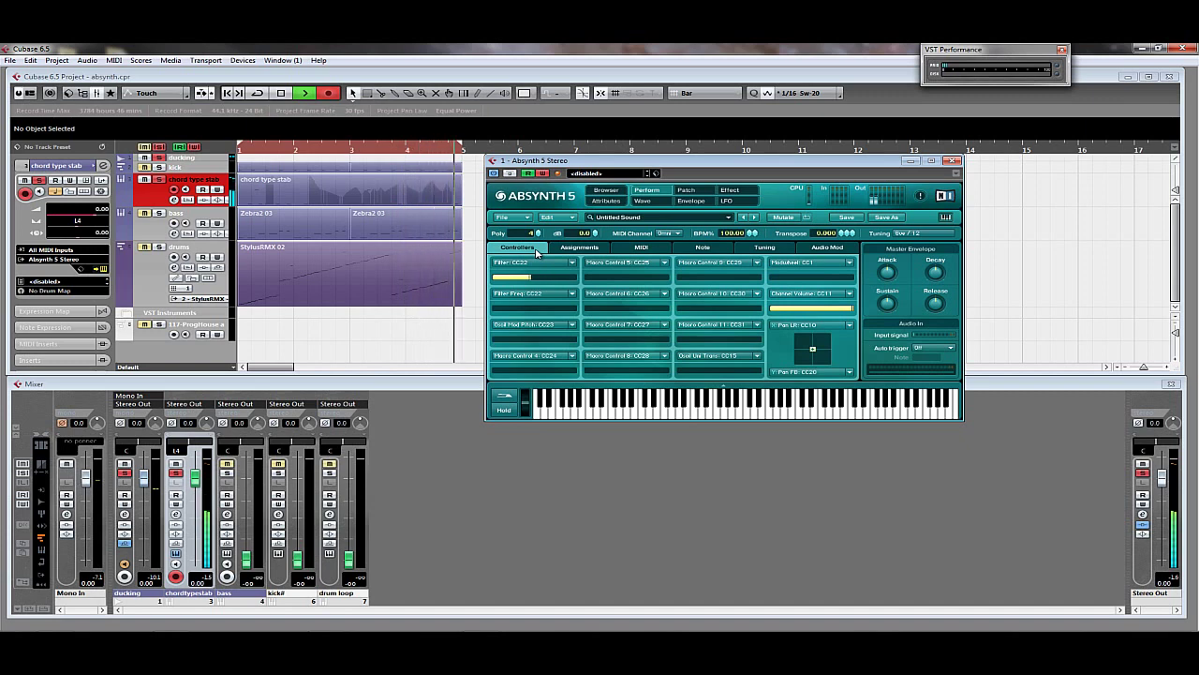
Stop the take, play it back from the start, then select the chord type stab part
{"action": "key", "text": "space"}
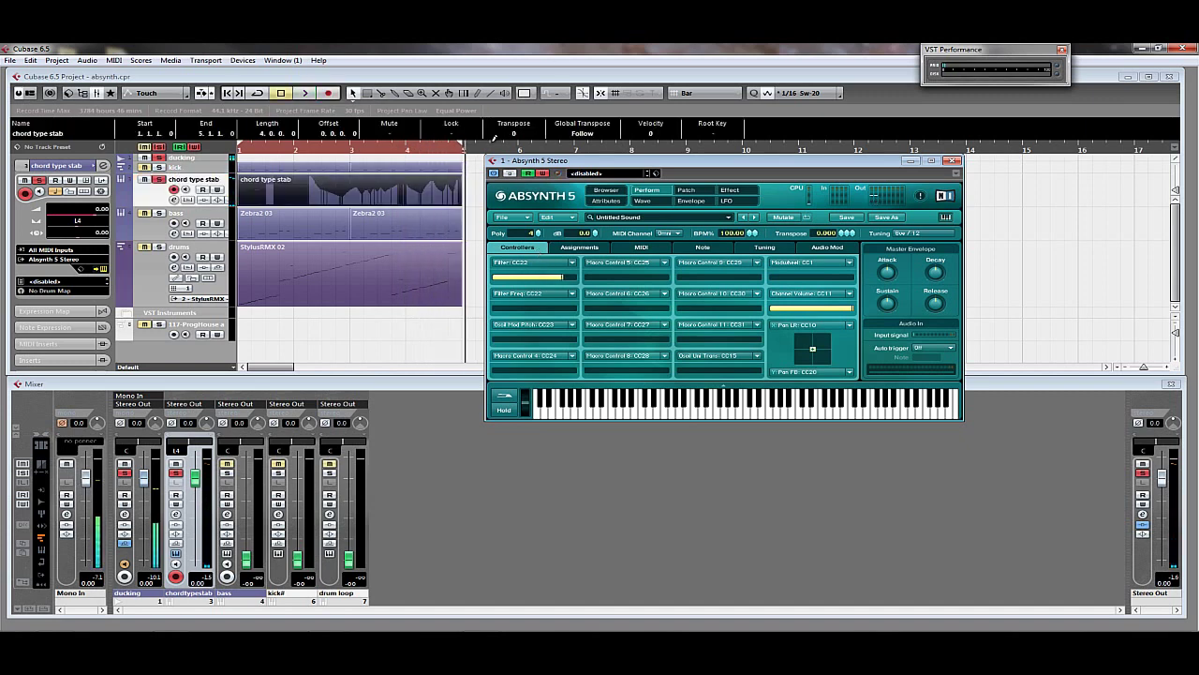
{"action": "key", "text": "space"}
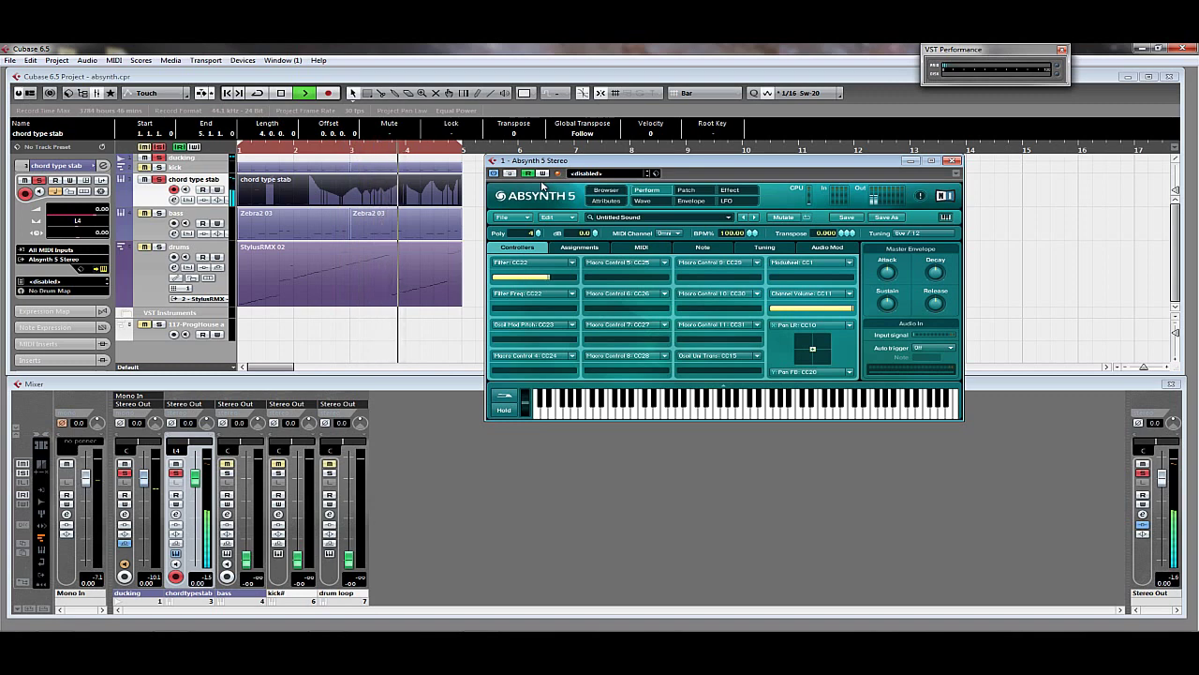
{"action": "key", "text": "space"}
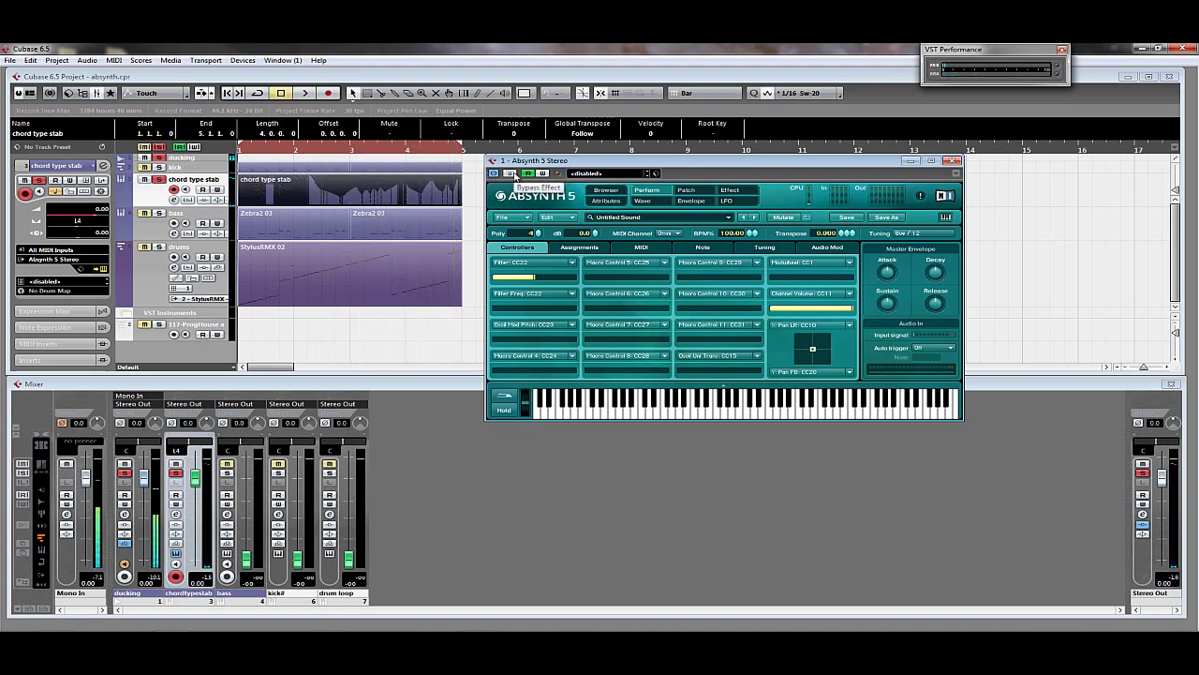
{"action": "left_click", "coordinate": [272, 197]}
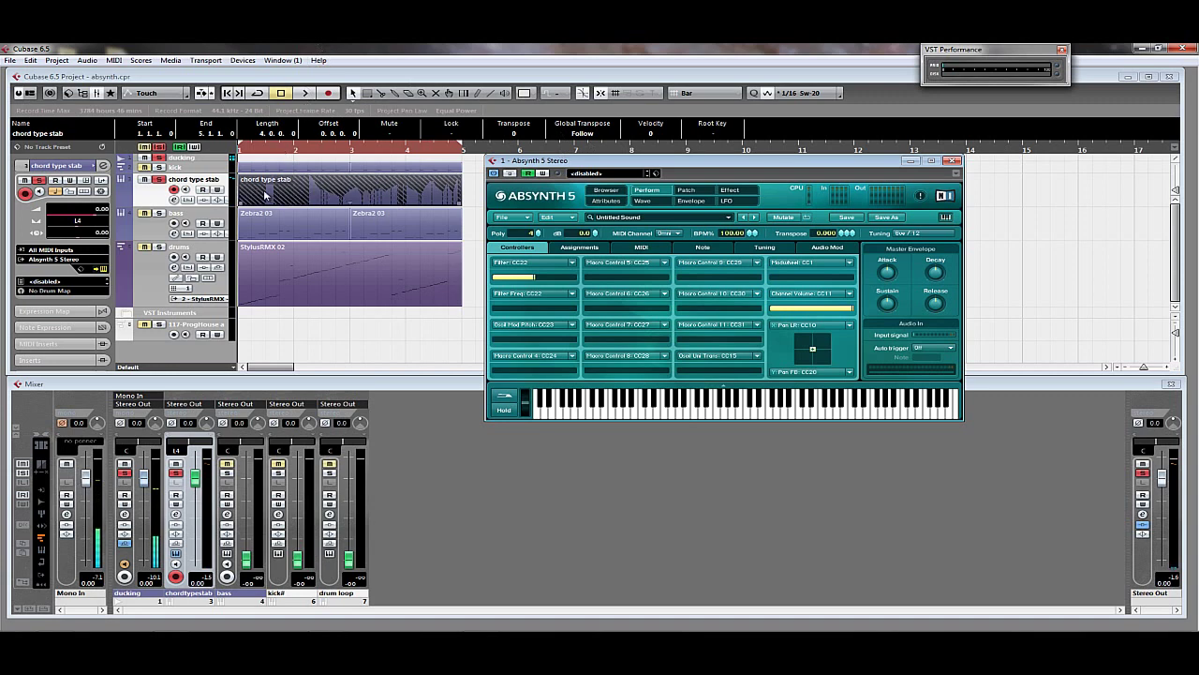
{"action": "right_click", "coordinate": [286, 194]}
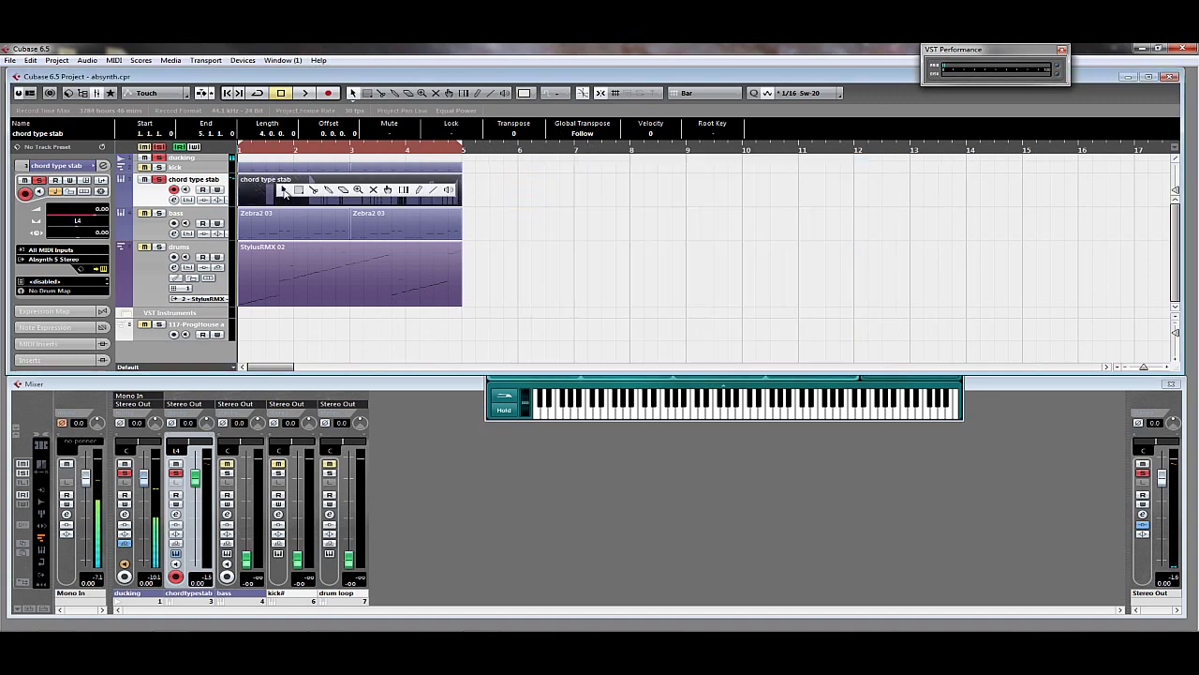
{"action": "left_click", "coordinate": [283, 190]}
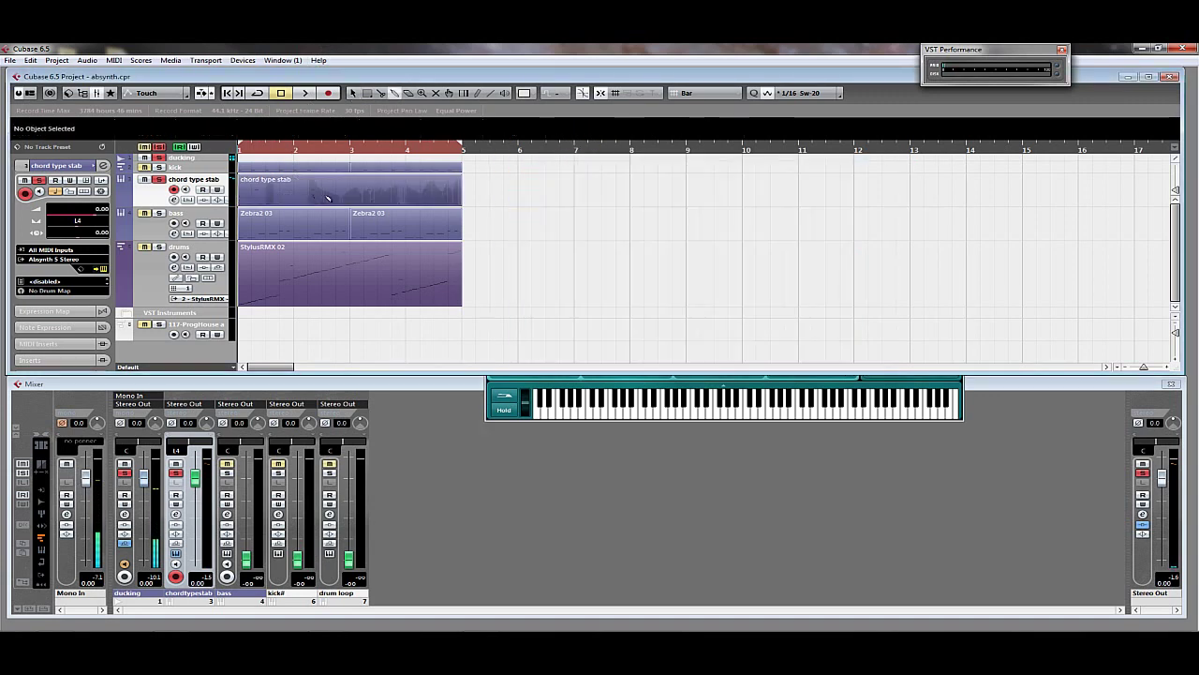
Open the chord type stab part in the Key Editor and switch its lane to a taller CC 22
{"action": "double_click", "coordinate": [367, 194]}
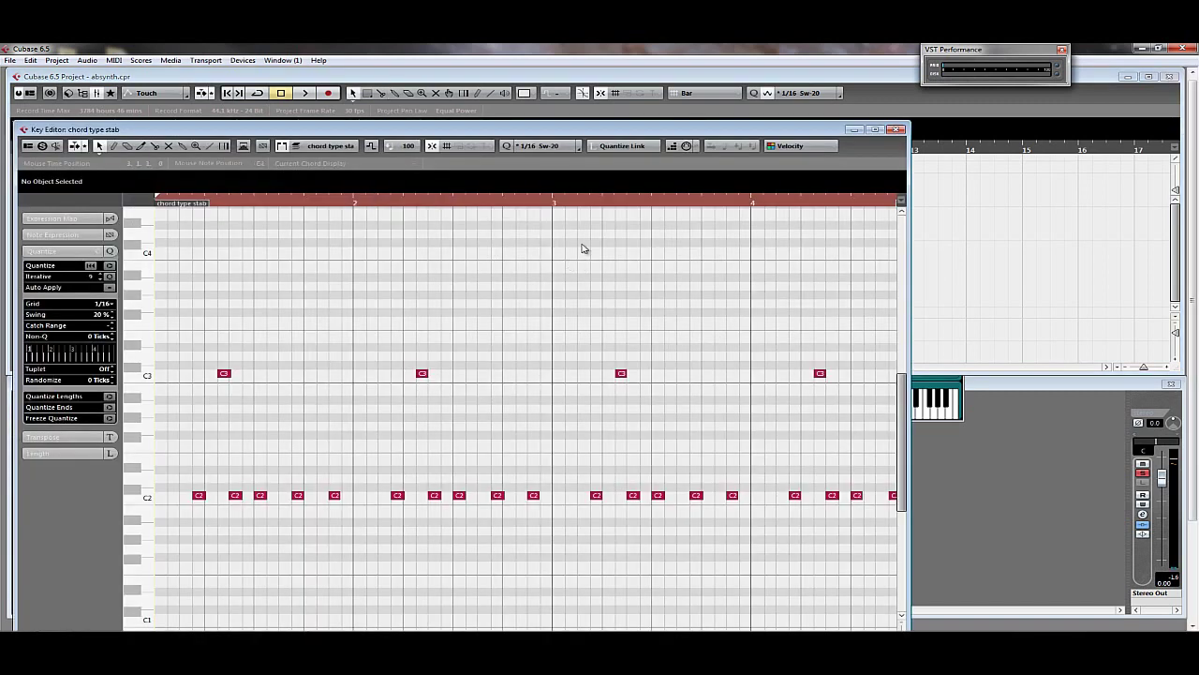
{"action": "left_click_drag", "start_coordinate": [580, 131], "coordinate": [608, 66]}
{"action": "scroll", "coordinate": [1193, 375], "scroll_direction": "down", "scroll_amount": 1}
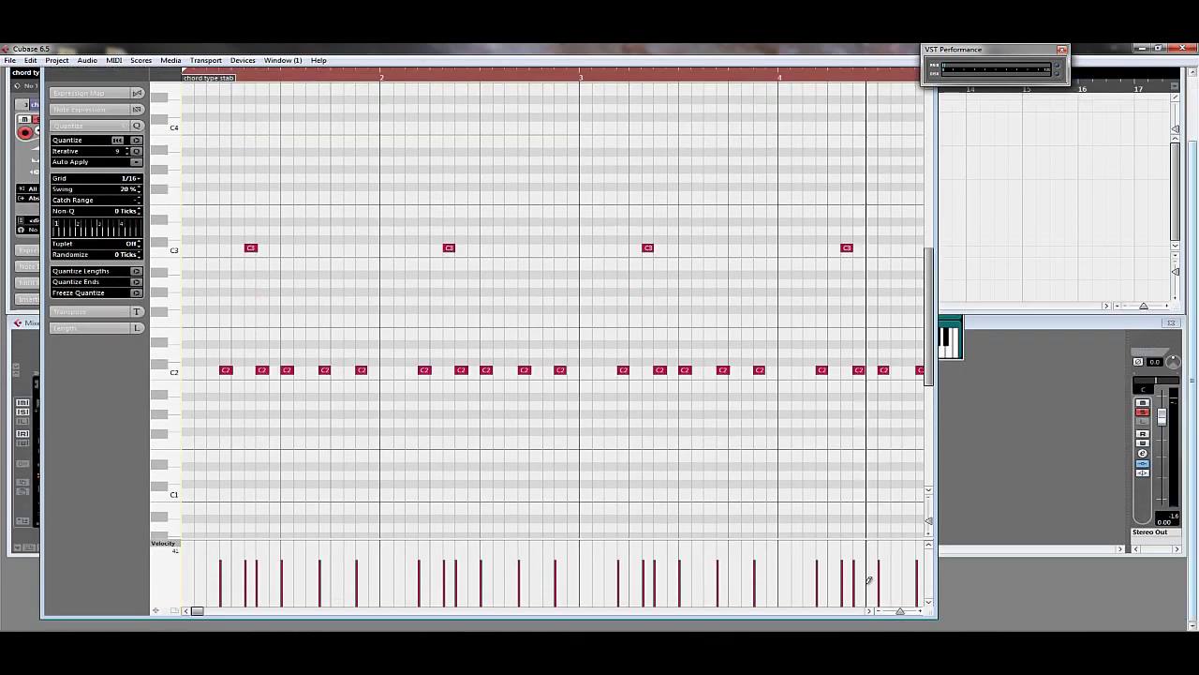
{"action": "left_click_drag", "start_coordinate": [927, 616], "coordinate": [928, 471]}
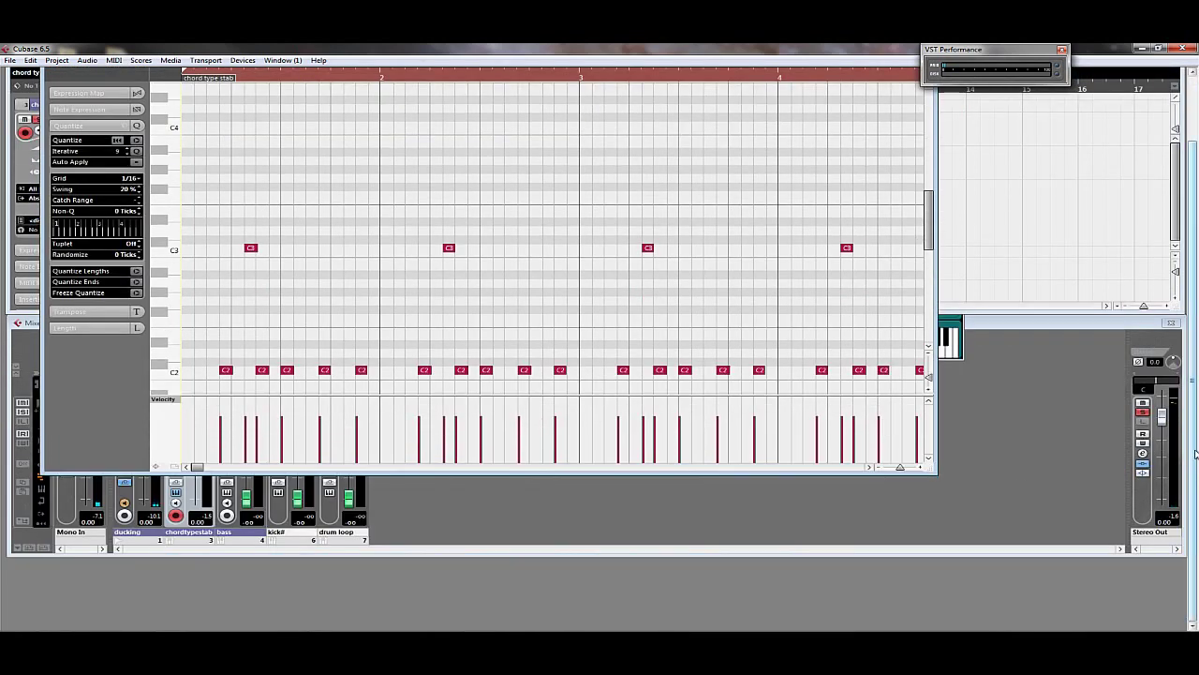
{"action": "scroll", "coordinate": [1193, 316], "scroll_direction": "up", "scroll_amount": 1}
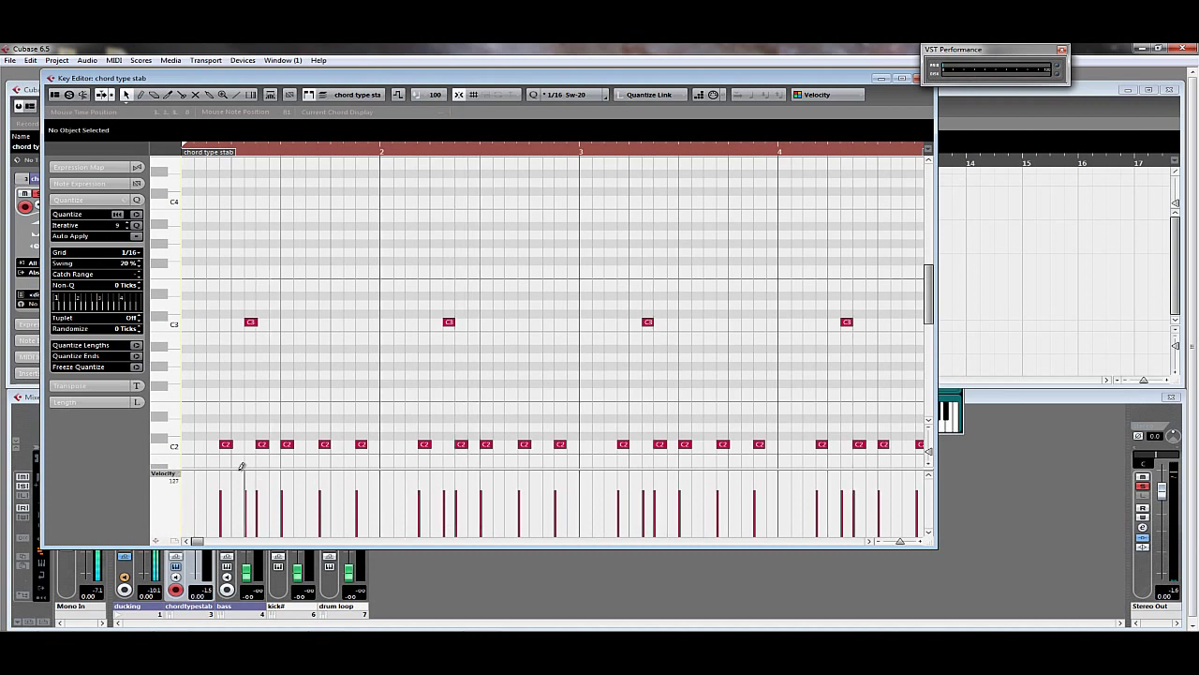
{"action": "left_click", "coordinate": [178, 476]}
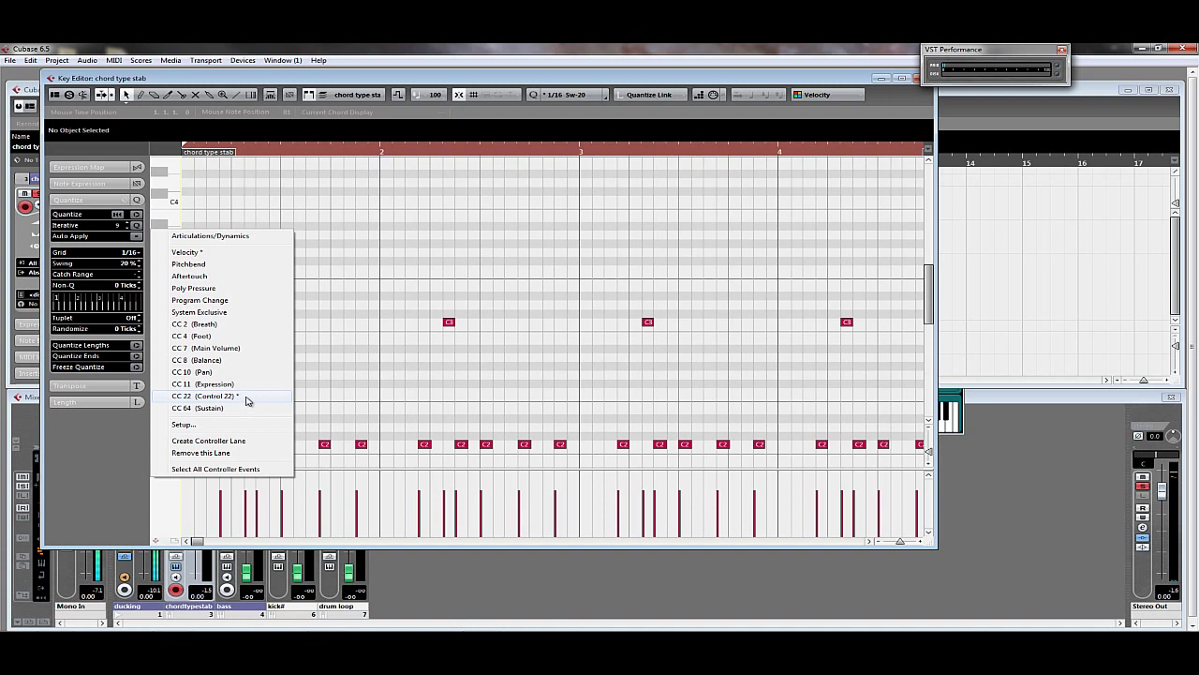
{"action": "left_click", "coordinate": [247, 401]}
{"action": "left_click_drag", "start_coordinate": [451, 469], "coordinate": [469, 410]}
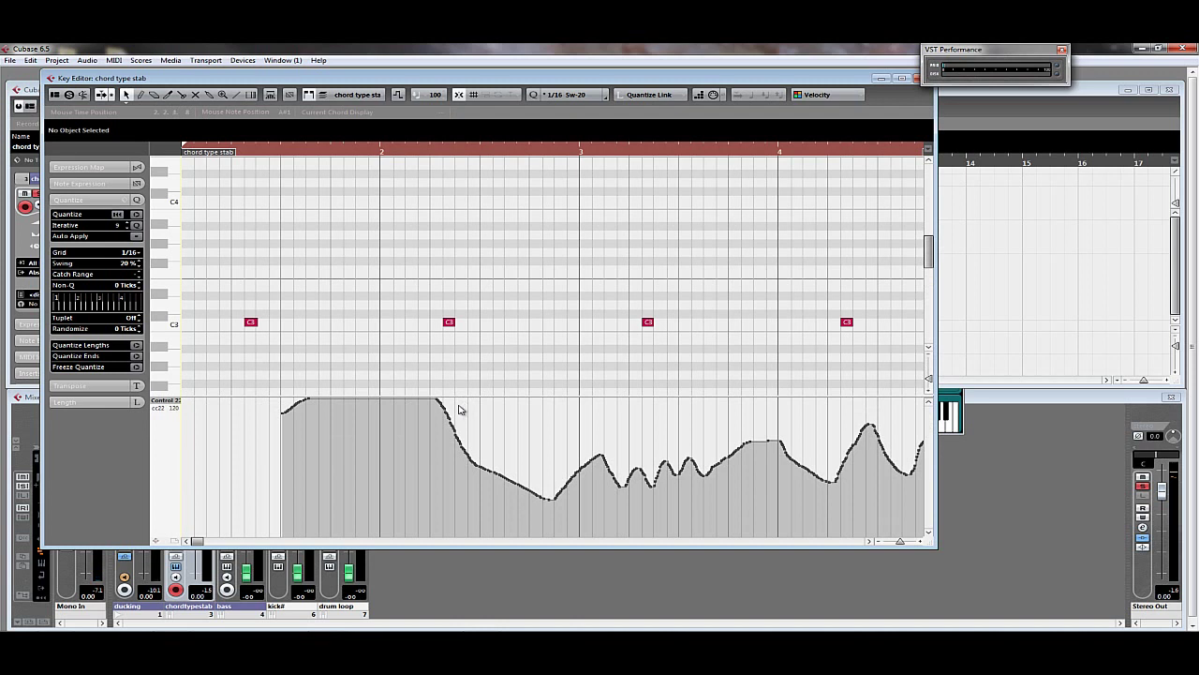
Zoom out, select CC 22 events, and redraw part of the curve freehand
{"action": "key", "text": "g"}
{"action": "right_click", "coordinate": [646, 420]}
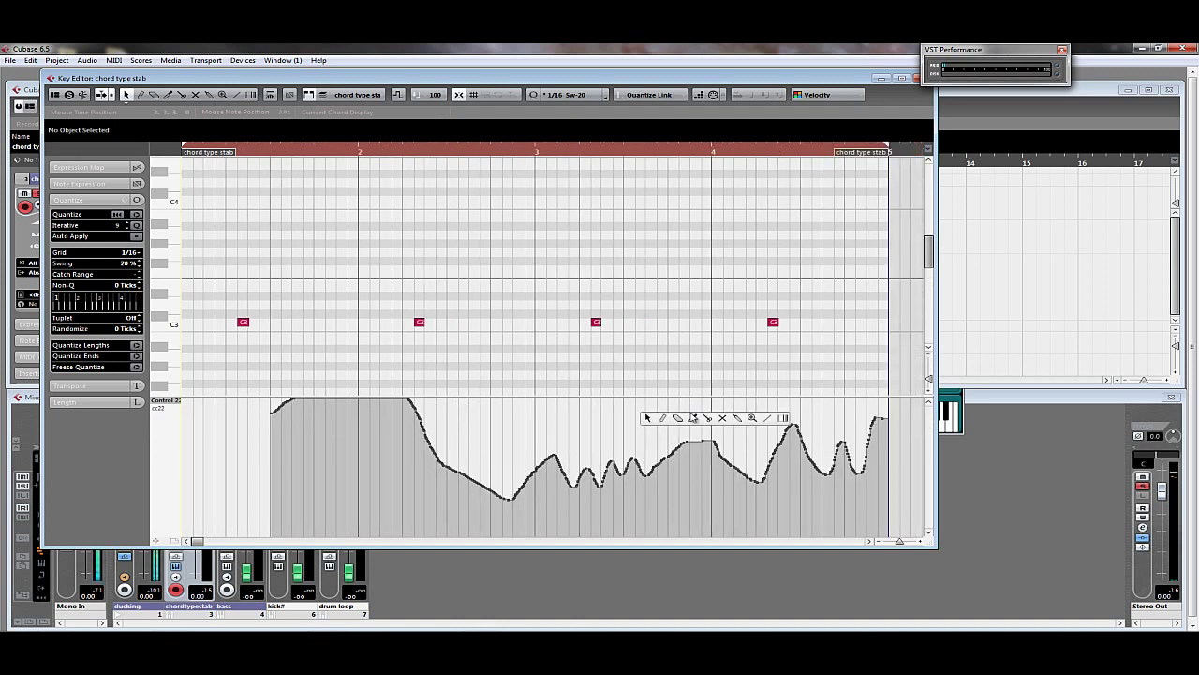
{"action": "left_click", "coordinate": [738, 418]}
{"action": "left_click_drag", "start_coordinate": [555, 437], "coordinate": [413, 467]}
{"action": "right_click", "coordinate": [413, 467]}
{"action": "left_click", "coordinate": [426, 464]}
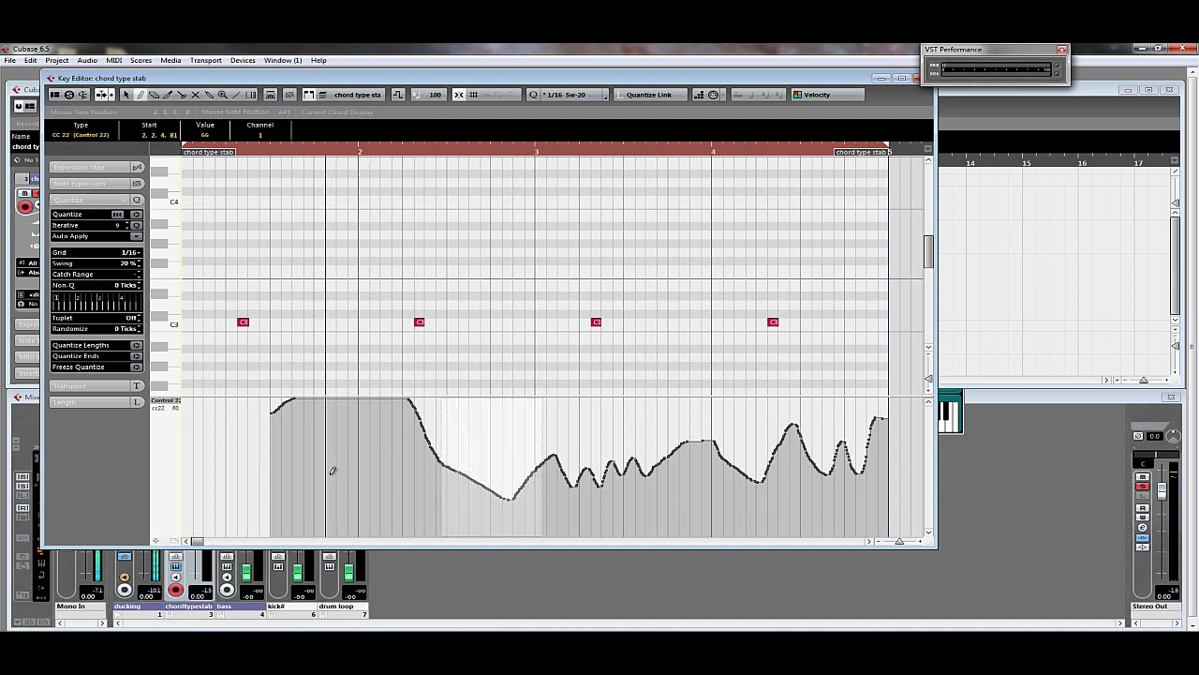
{"action": "mouse_move", "coordinate": [326, 471]}
{"action": "left_mouse_down"}
{"action": "mouse_move", "coordinate": [530, 533]}
{"action": "mouse_move", "coordinate": [586, 469]}
{"action": "left_mouse_up"}
Draw a straight Line ramp across CC 22, undo the edits, and close the Key Editor
{"action": "right_click", "coordinate": [548, 447]}
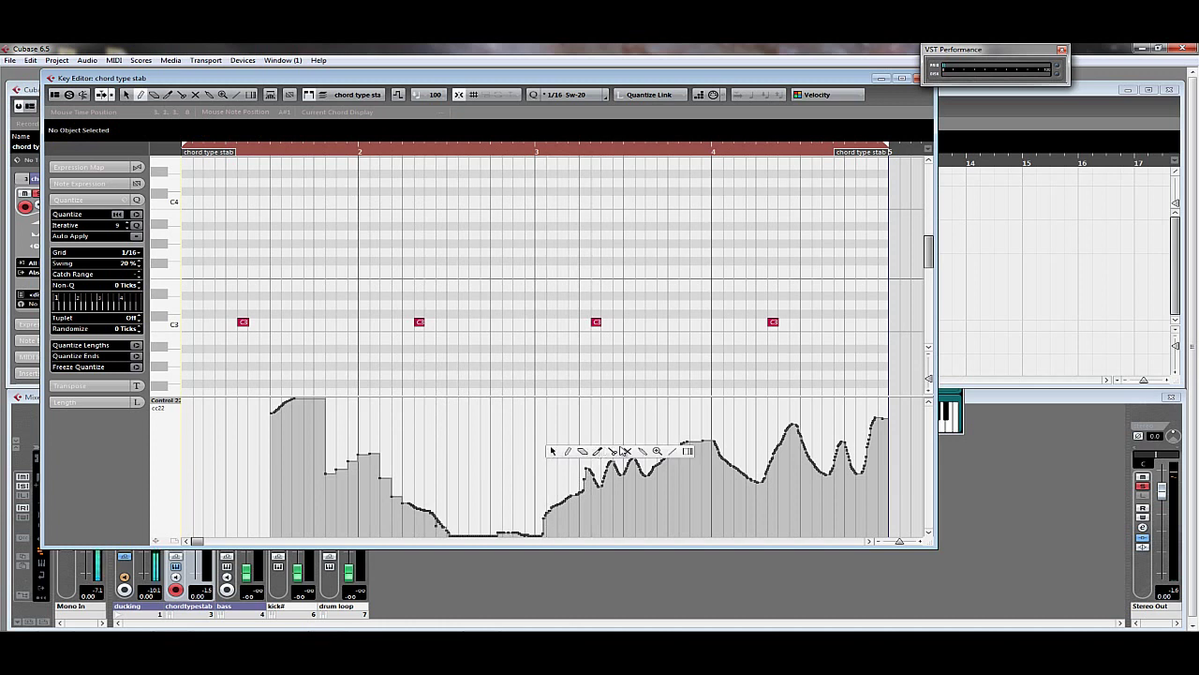
{"action": "left_click", "coordinate": [671, 452]}
{"action": "left_click_drag", "start_coordinate": [304, 502], "coordinate": [750, 409]}
{"action": "key", "text": "ctrl+z"}
{"action": "key", "text": "ctrl+z"}
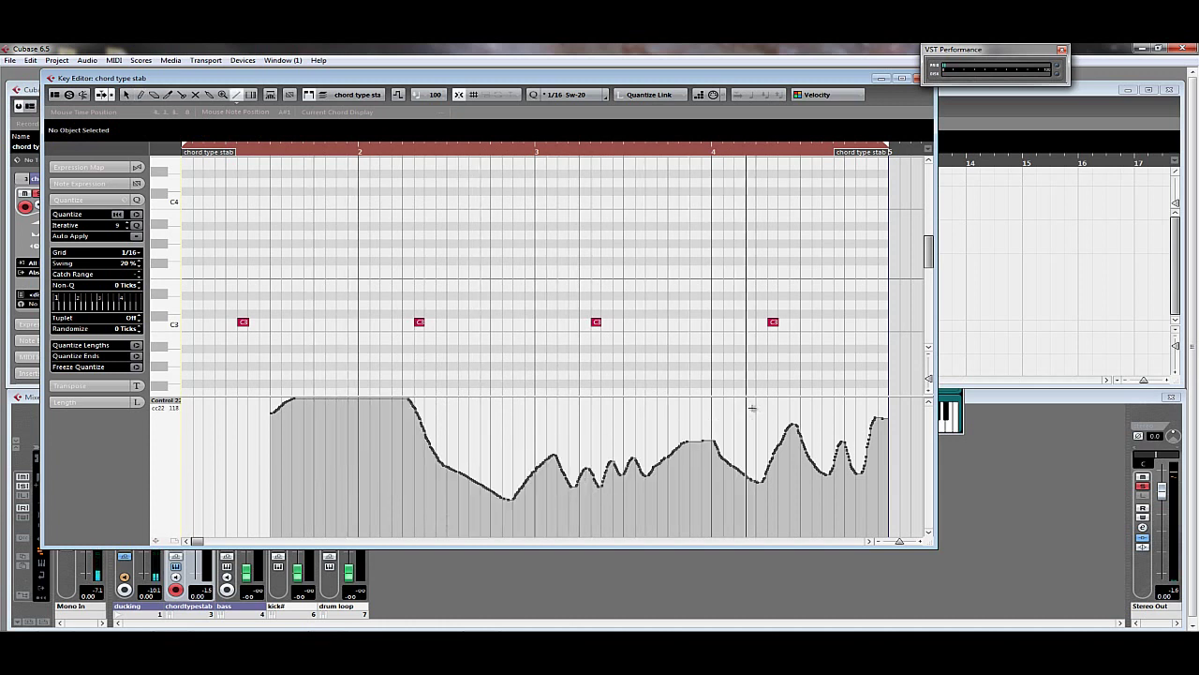
{"action": "left_click", "coordinate": [917, 78]}
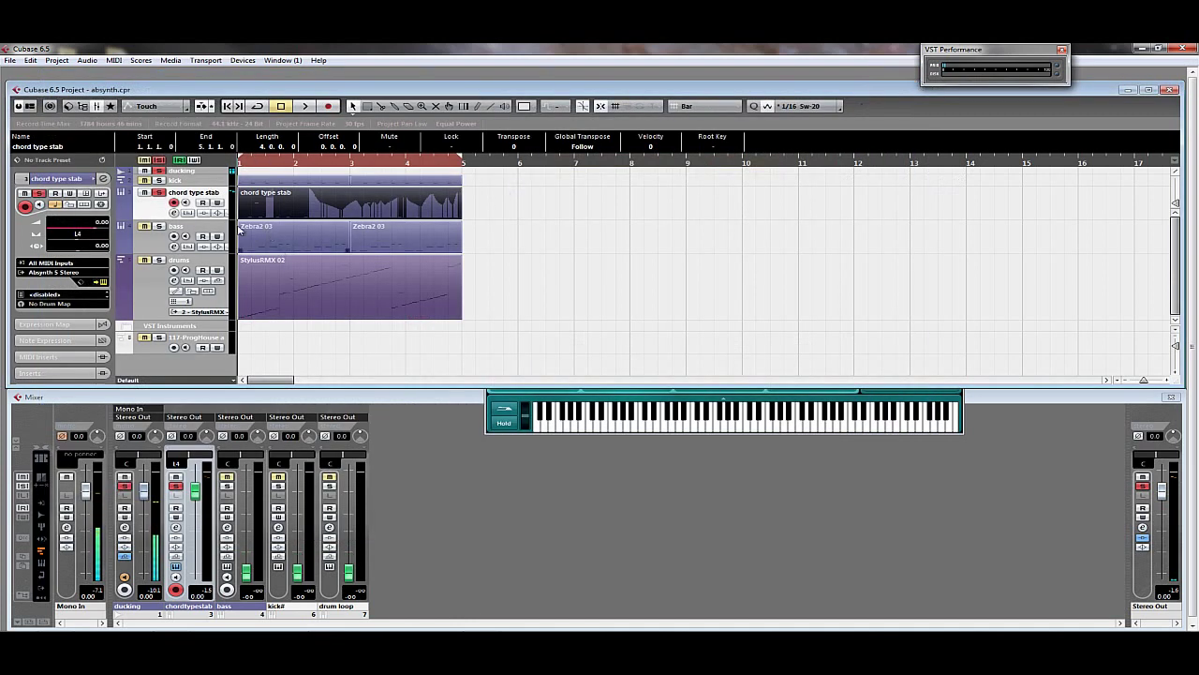
Add a second chord type stab automation lane set to Absynth 5 Stereo's Filter parameter
{"action": "left_click", "coordinate": [238, 229]}
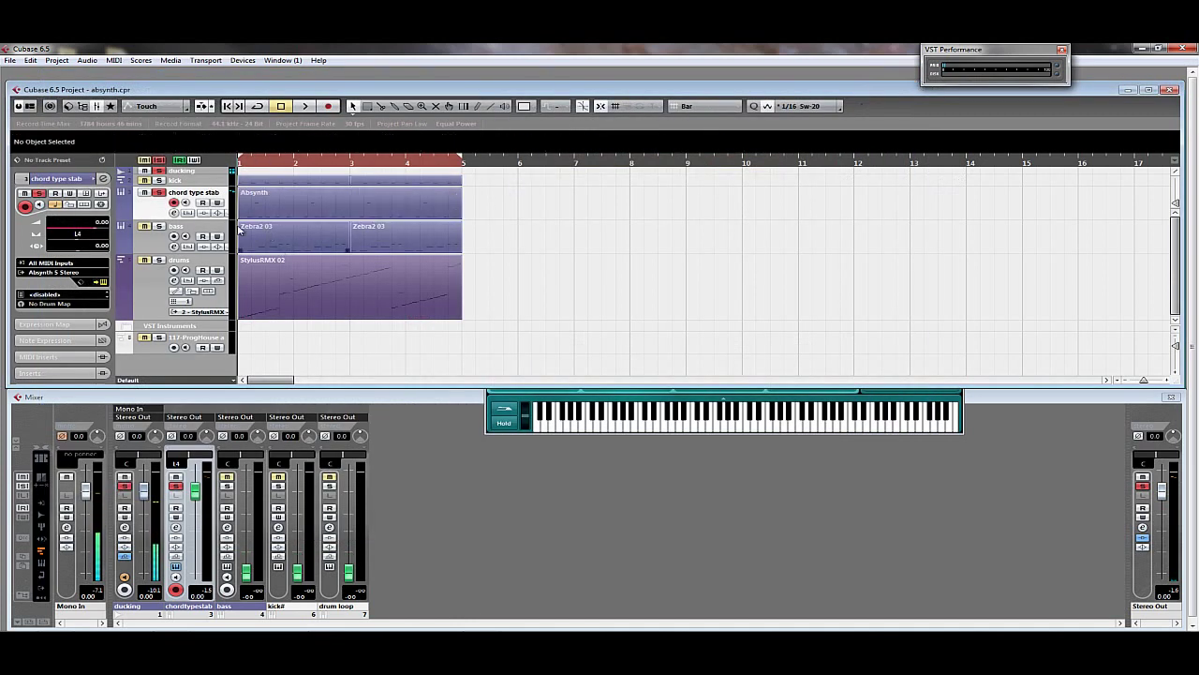
{"action": "left_click", "coordinate": [122, 215]}
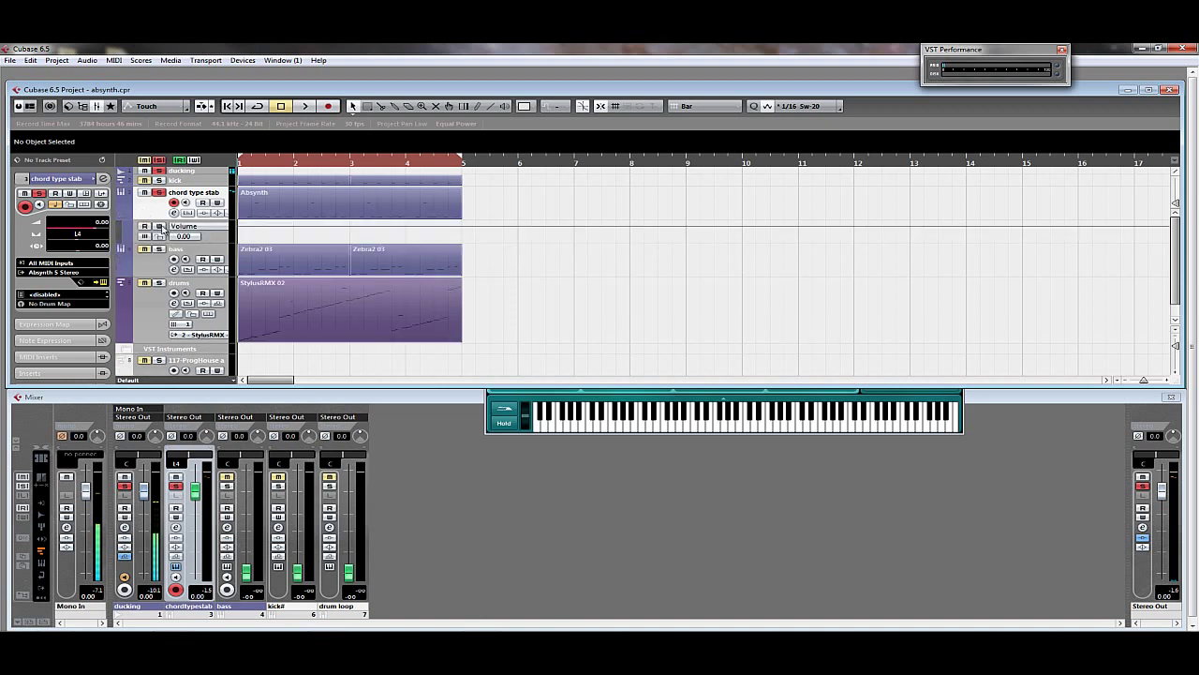
{"action": "left_click", "coordinate": [128, 240]}
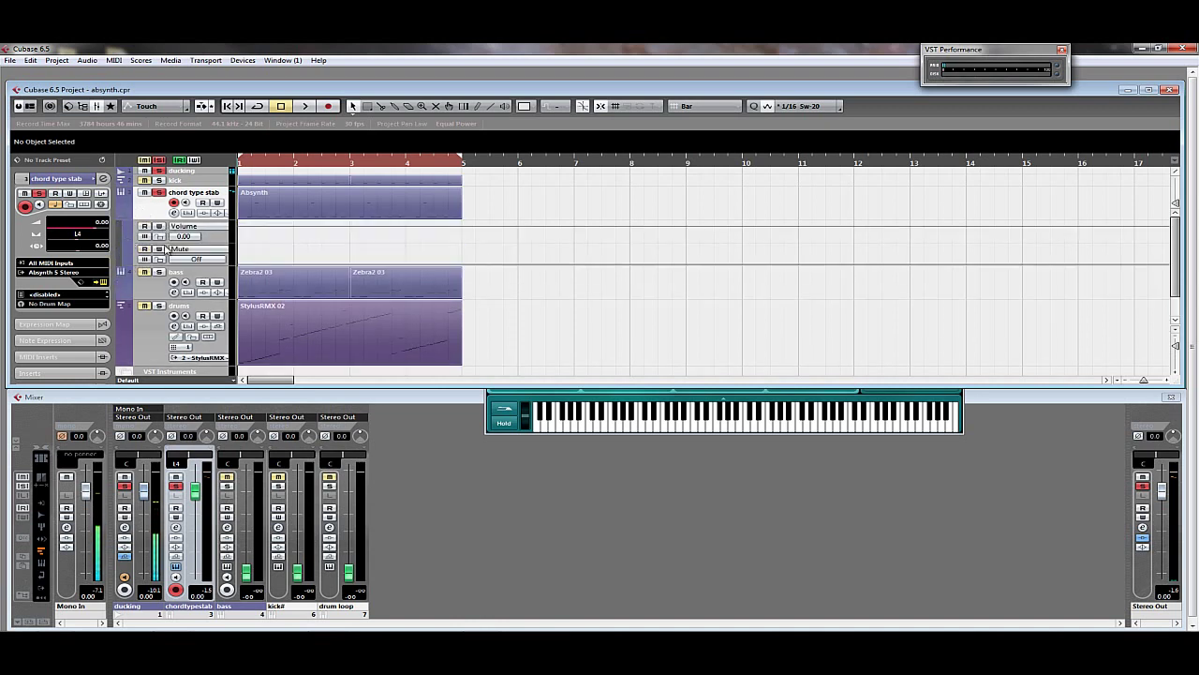
{"action": "left_click", "coordinate": [169, 249]}
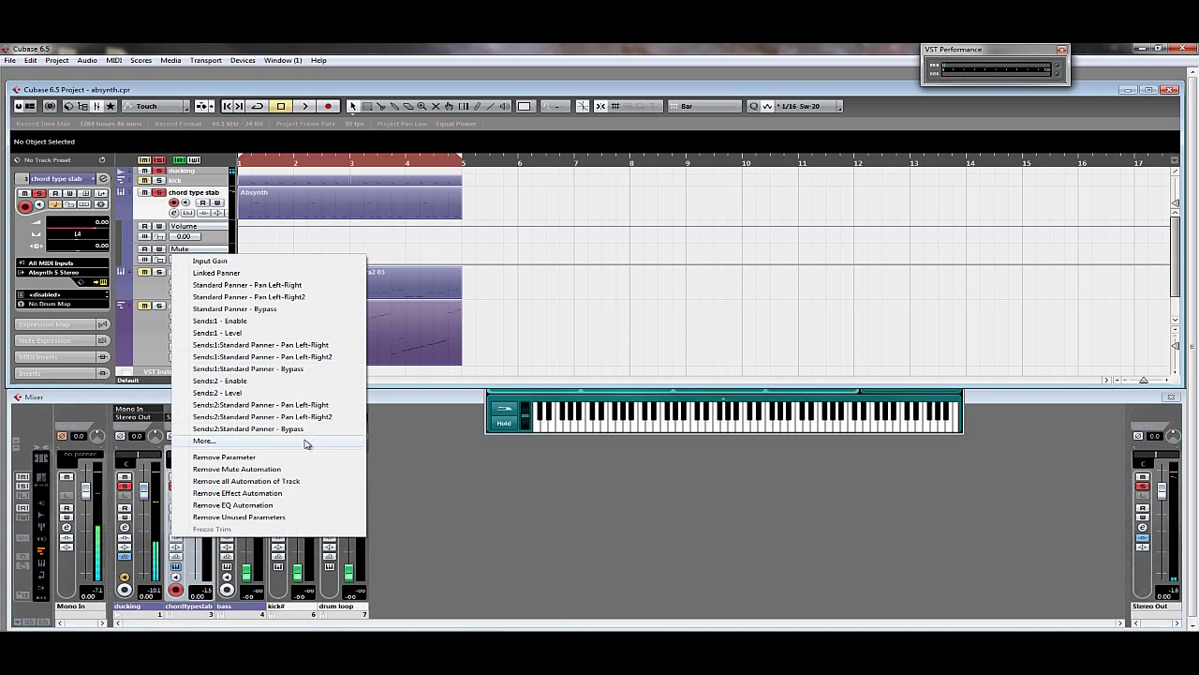
{"action": "left_click", "coordinate": [303, 445]}
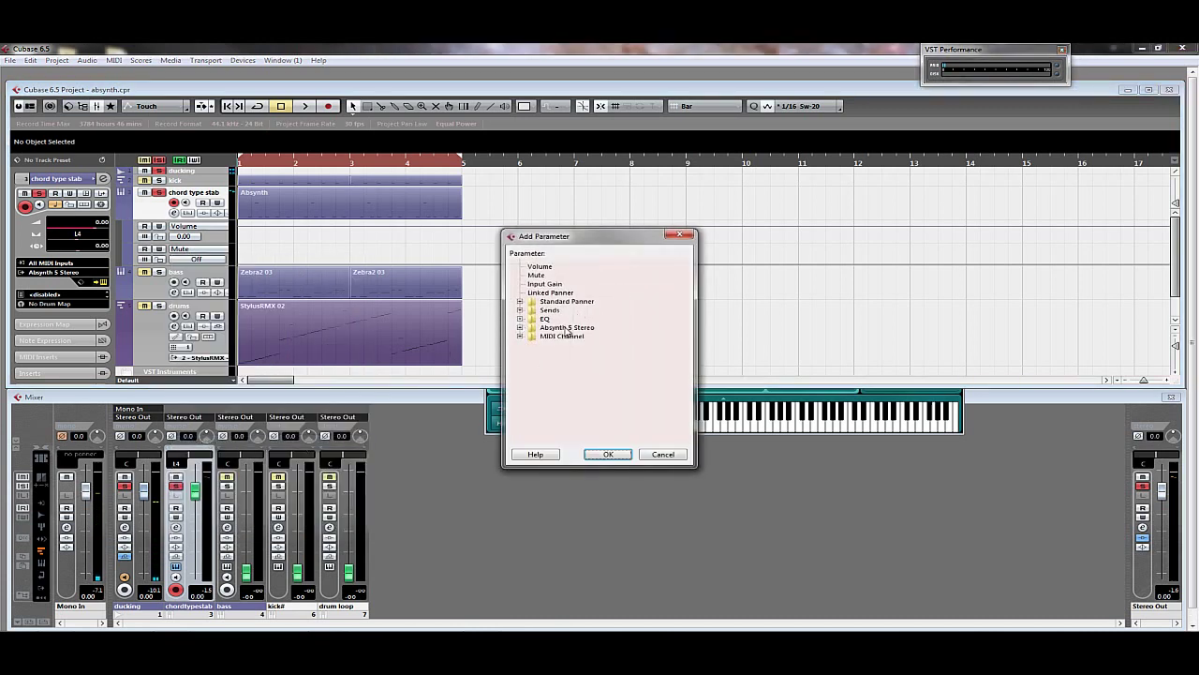
{"action": "left_click", "coordinate": [520, 326]}
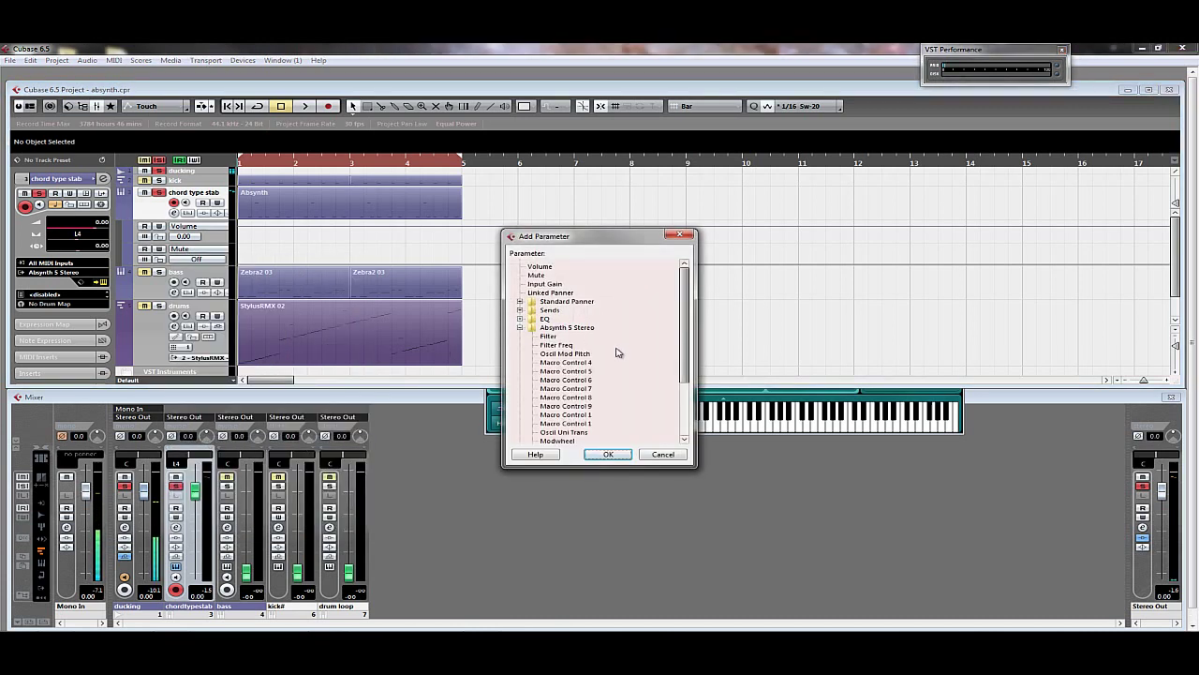
{"action": "left_click", "coordinate": [549, 336]}
{"action": "left_click", "coordinate": [605, 455]}
{"action": "right_click", "coordinate": [251, 257]}
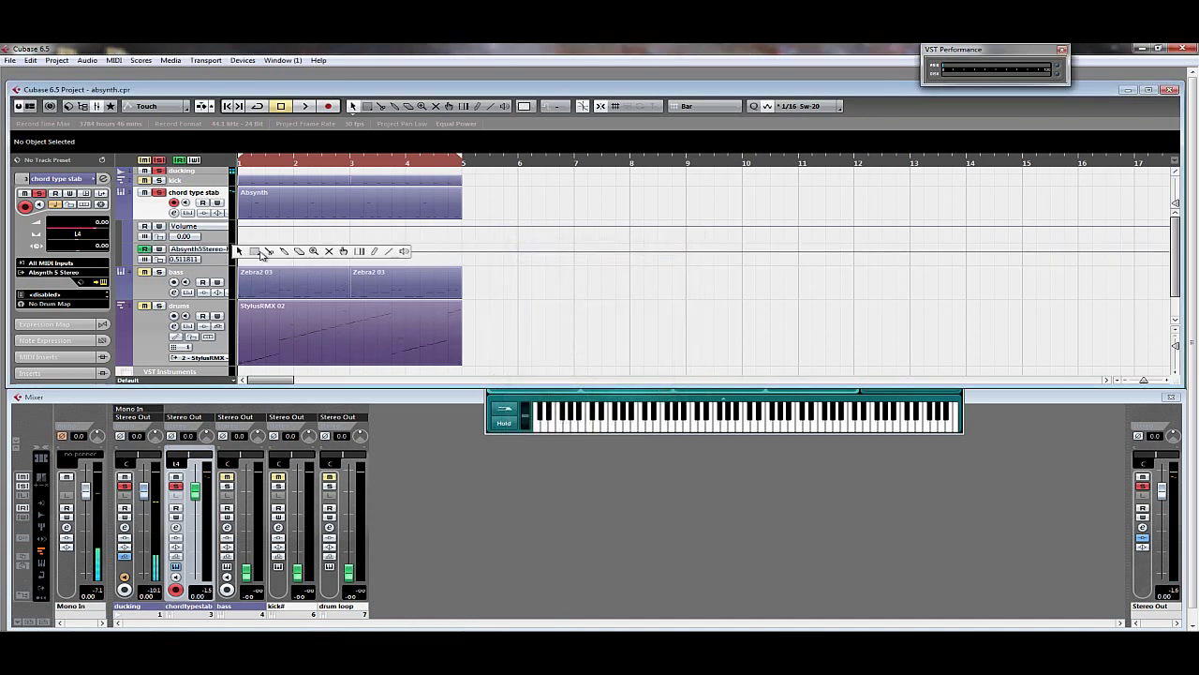
Draw the Filter curve over bars 1–5, play it back, and restore the selection tool
{"action": "left_click", "coordinate": [373, 250]}
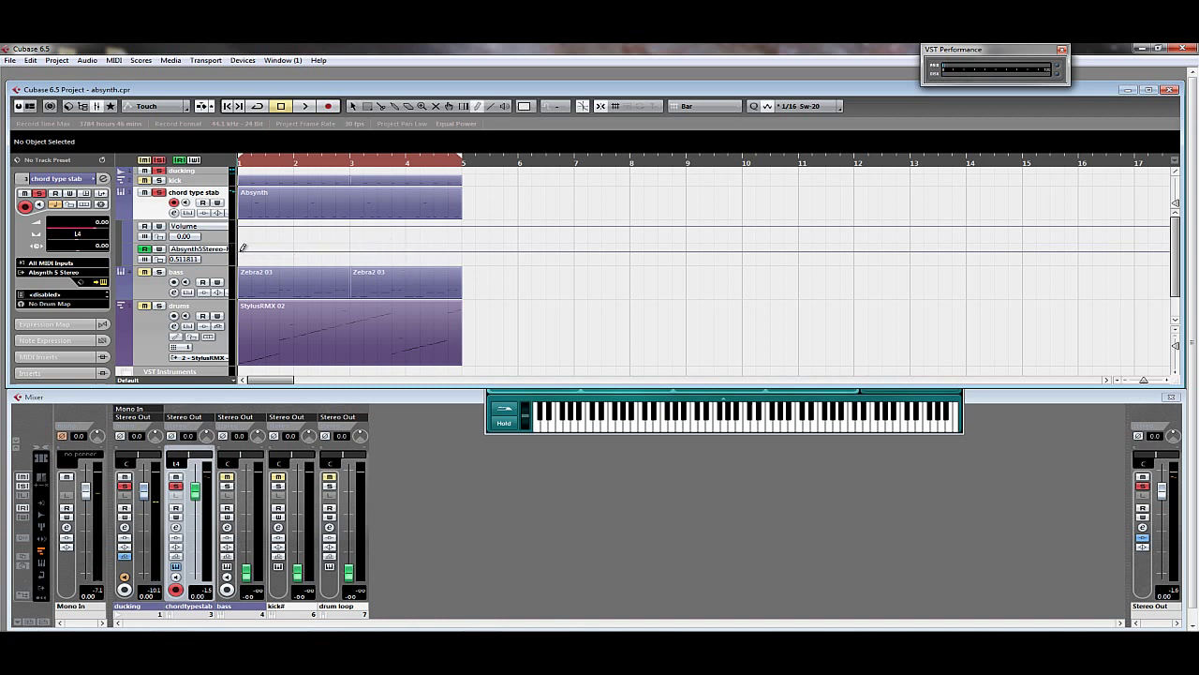
{"action": "mouse_move", "coordinate": [242, 247]}
{"action": "left_mouse_down"}
{"action": "mouse_move", "coordinate": [350, 265]}
{"action": "mouse_move", "coordinate": [464, 256]}
{"action": "left_mouse_up"}
{"action": "key", "text": "space"}
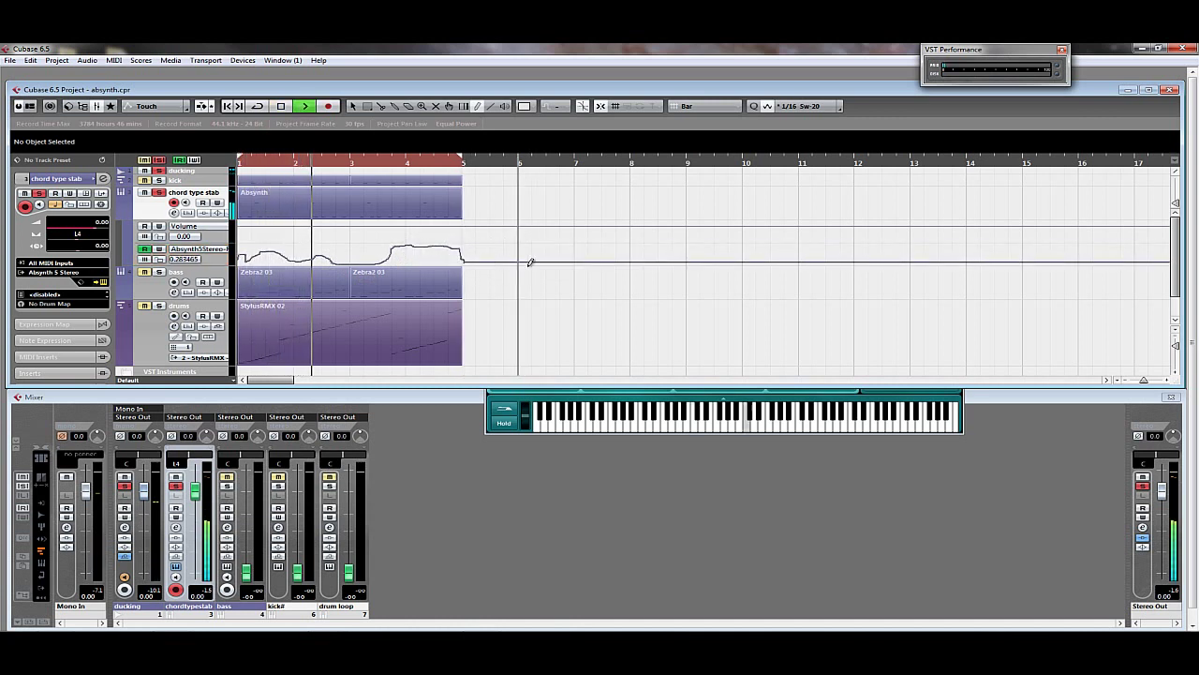
{"action": "right_click", "coordinate": [365, 255]}
{"action": "left_click", "coordinate": [361, 251]}
{"action": "key", "text": "space"}
Bring the Absynth 5 plugin window in front of the Cubase project arrangement
{"action": "left_click", "coordinate": [517, 398]}
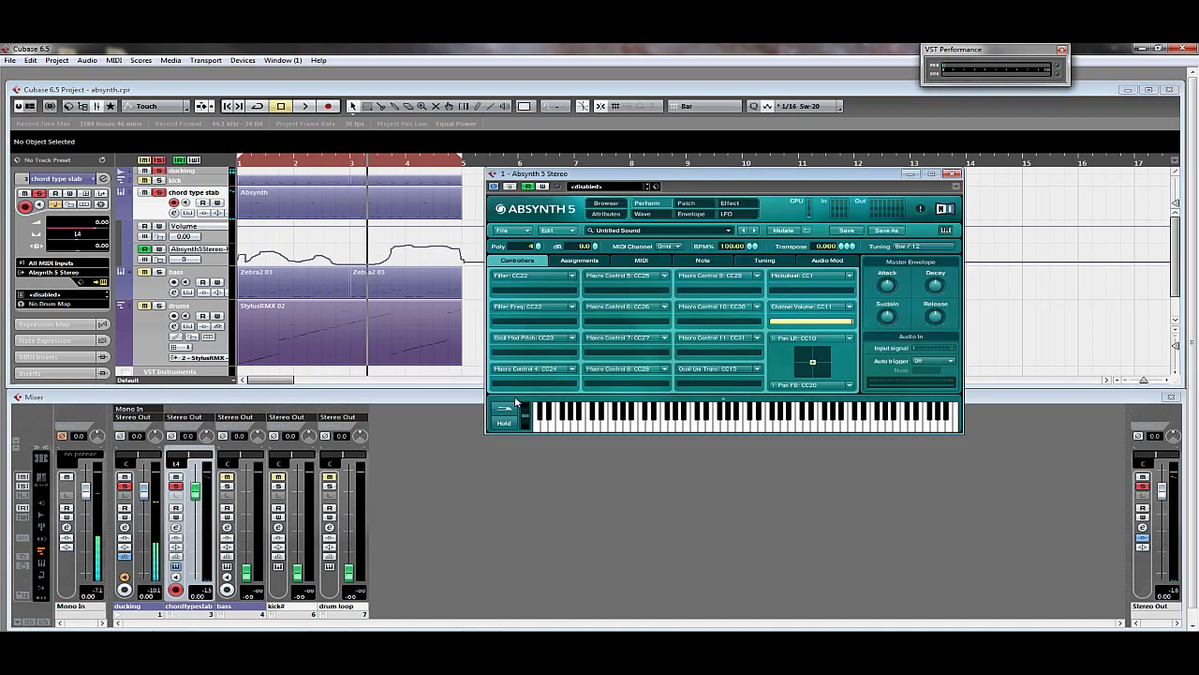